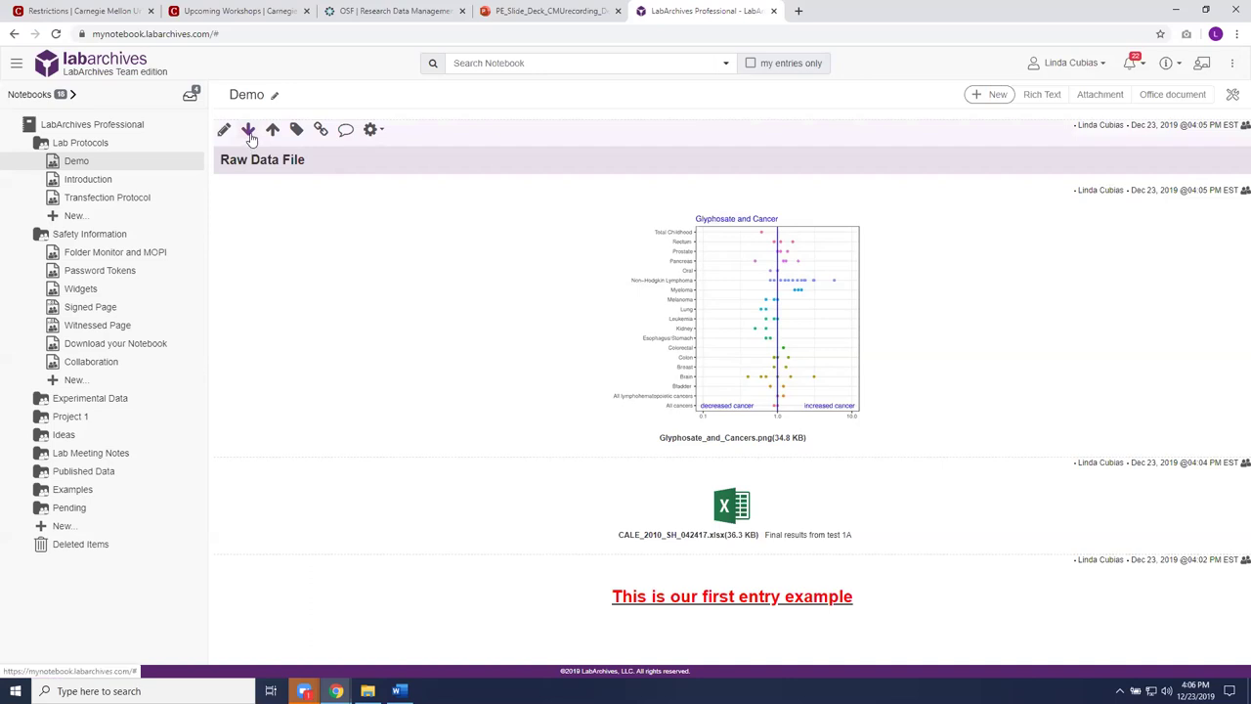
Step: Move the Raw Data File heading below the Glyphosate chart, just above the xlsx attachment
click(248, 131)
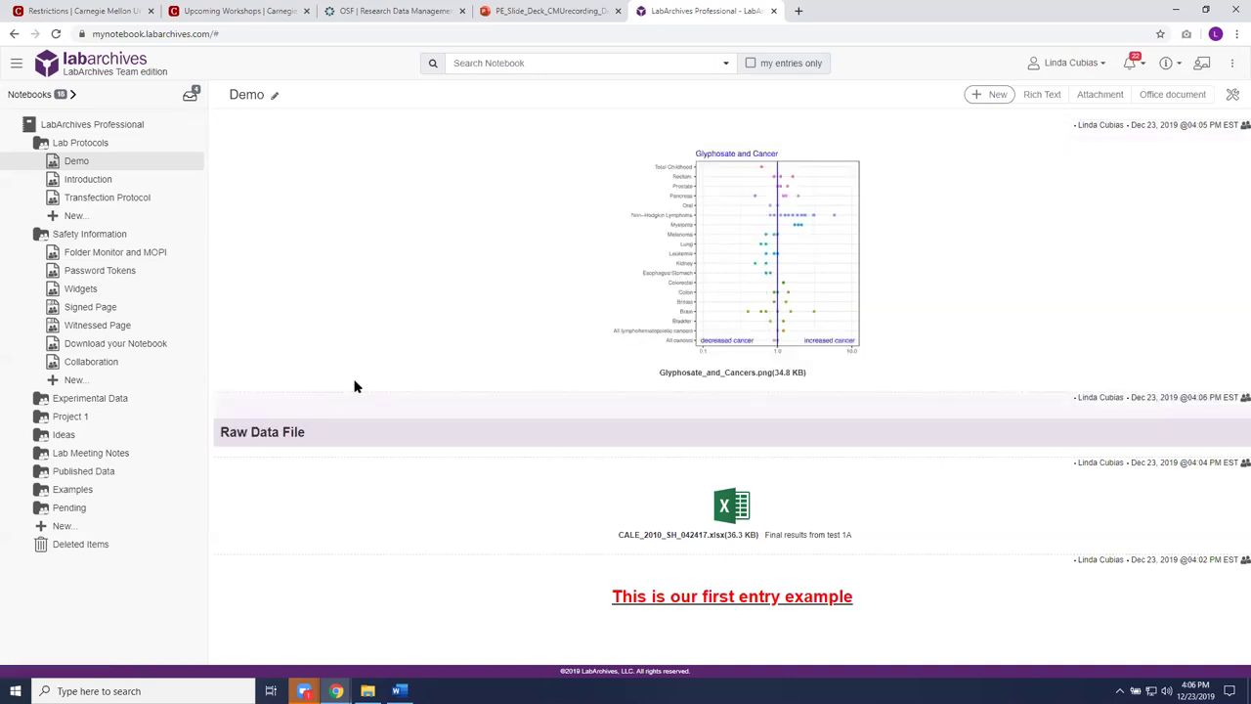
mouse_move(351, 438)
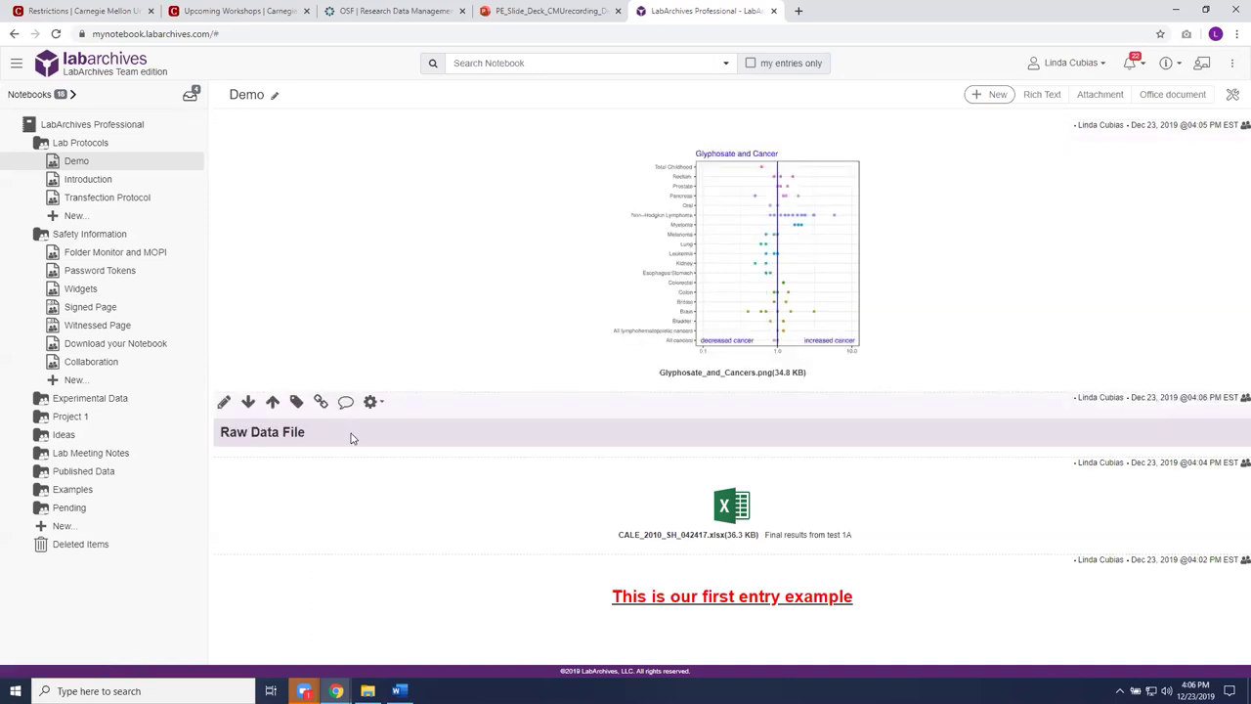
mouse_move(382, 226)
mouse_move(273, 503)
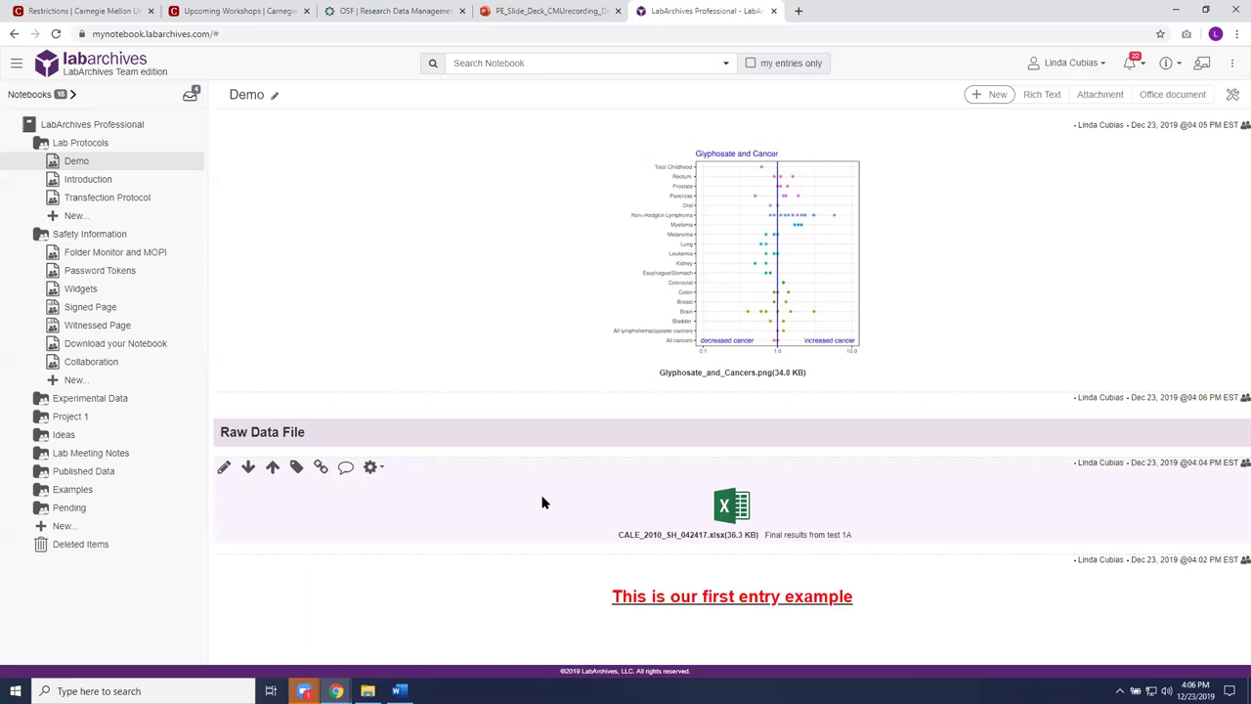
mouse_move(723, 505)
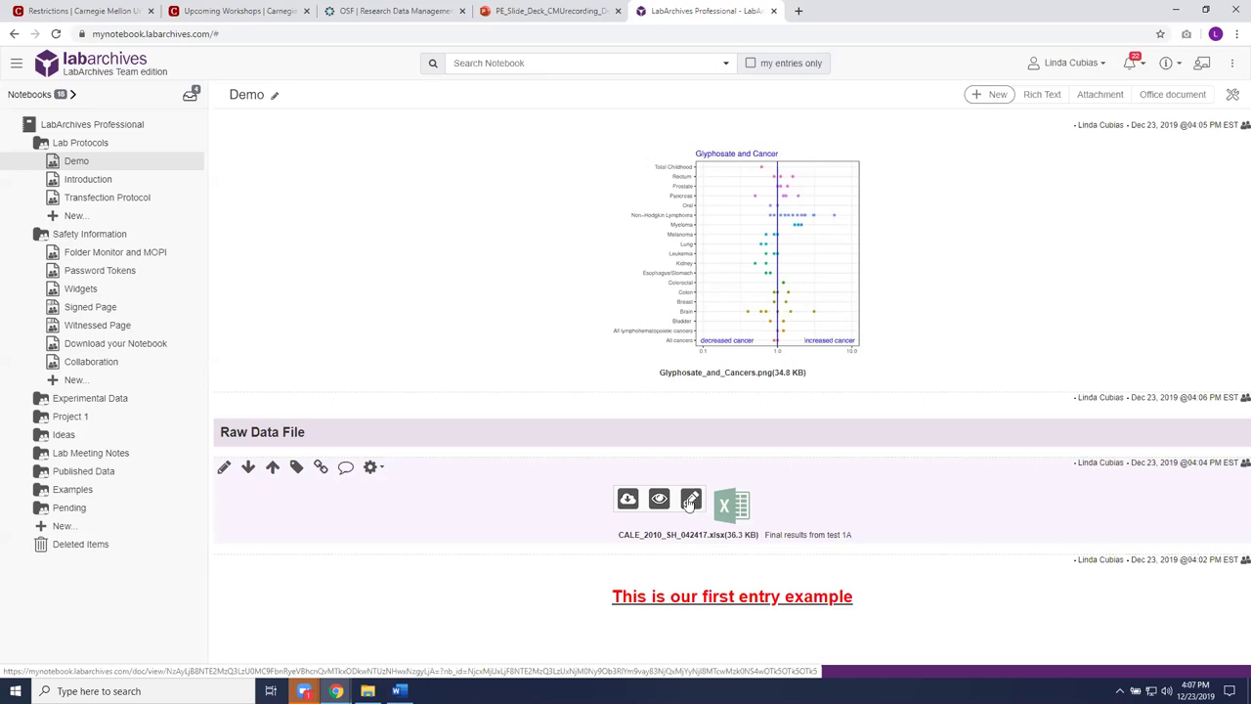
Step: Open CALE_2010_SH_042417.xlsx in Excel for the web and fill rows 4–10 yellow
click(691, 501)
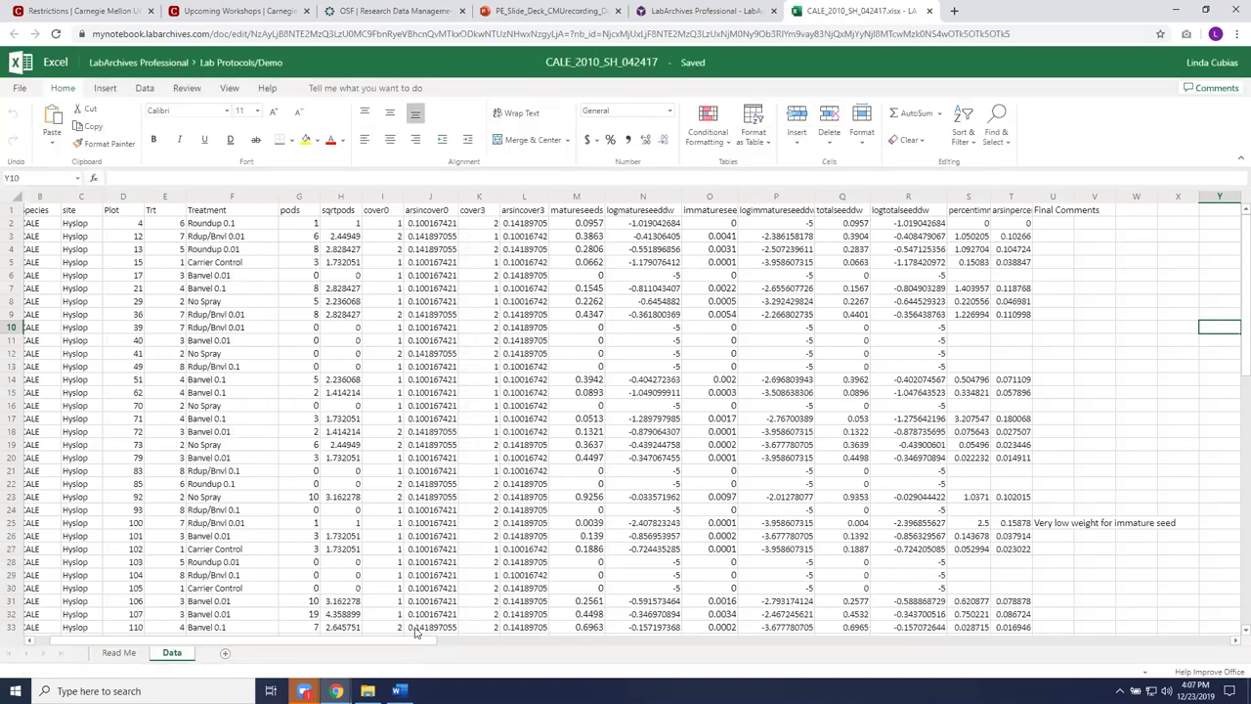
drag(420, 635, 405, 647)
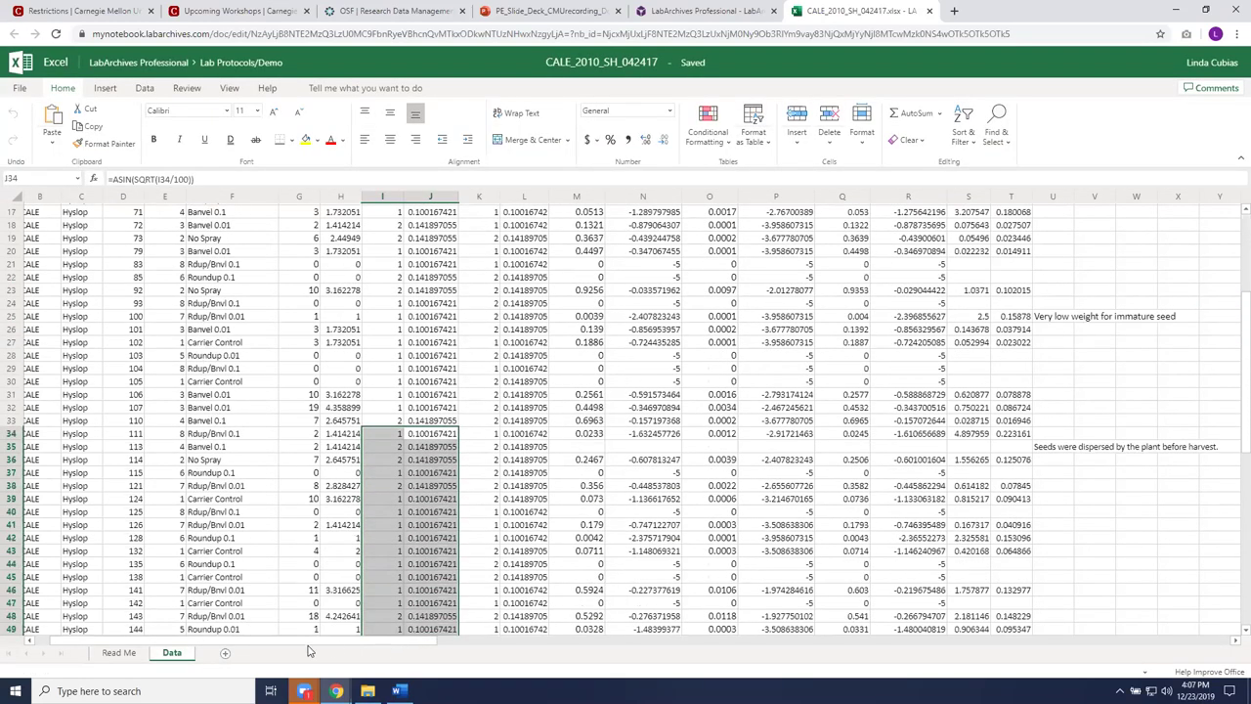
scroll(443, 380, up, 5)
scroll(443, 379, up, 1)
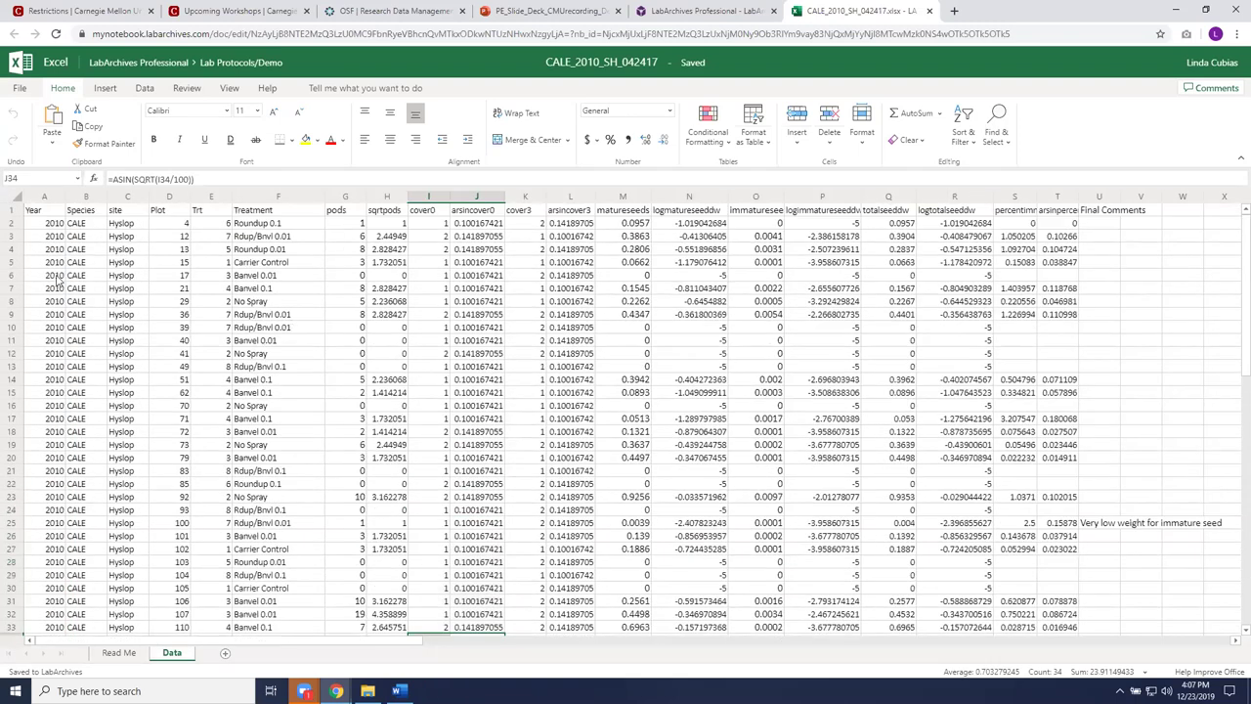
drag(15, 251, 15, 331)
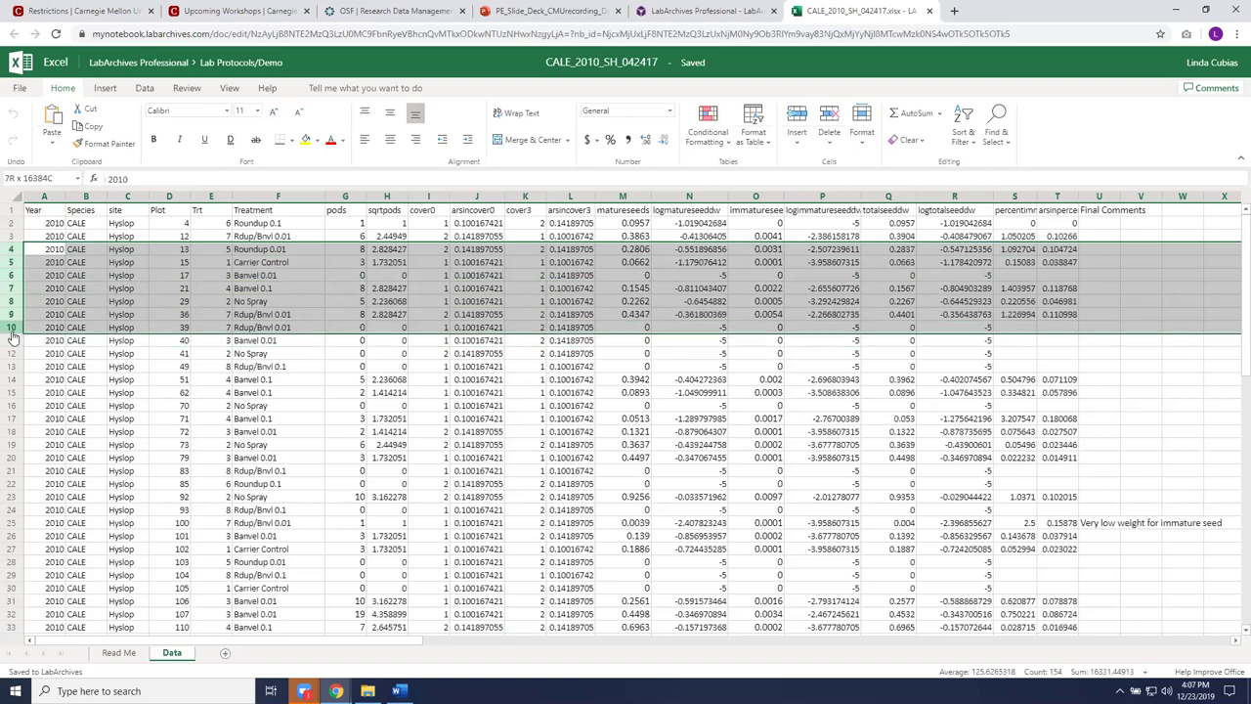
right_click(14, 330)
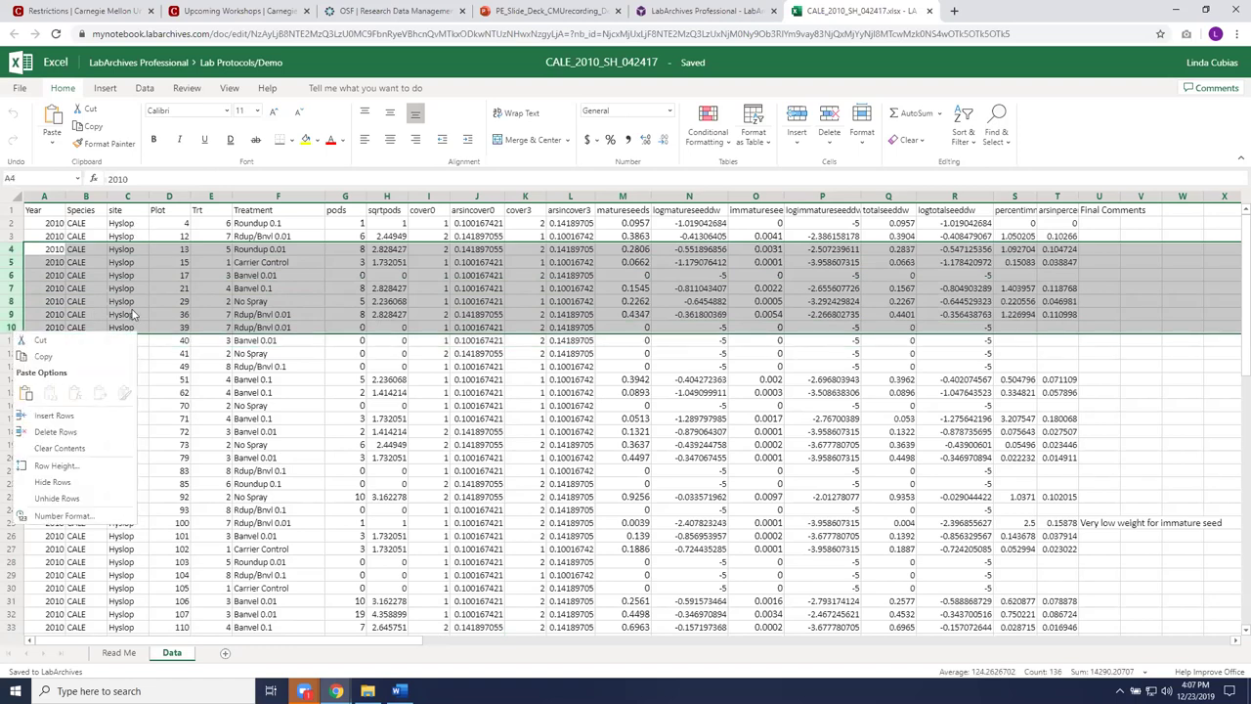
click(307, 144)
click(306, 139)
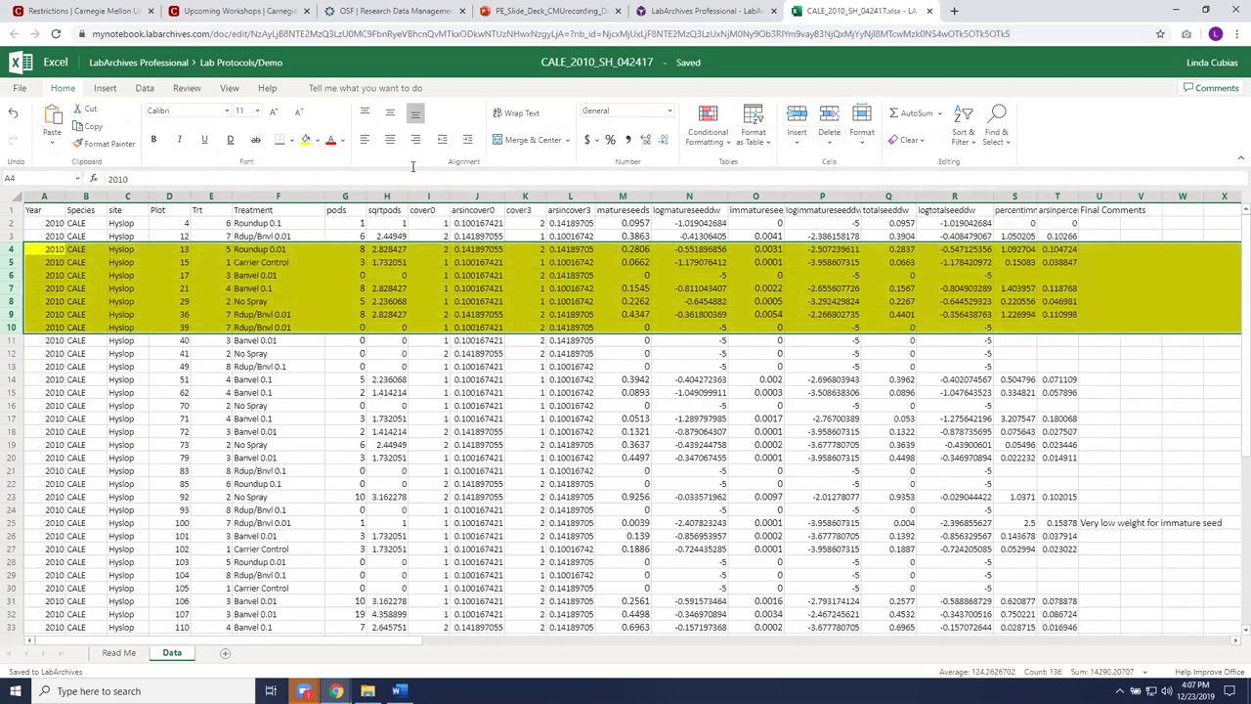
Step: Close the workbook and reopen it online to check the yellow rows
click(928, 11)
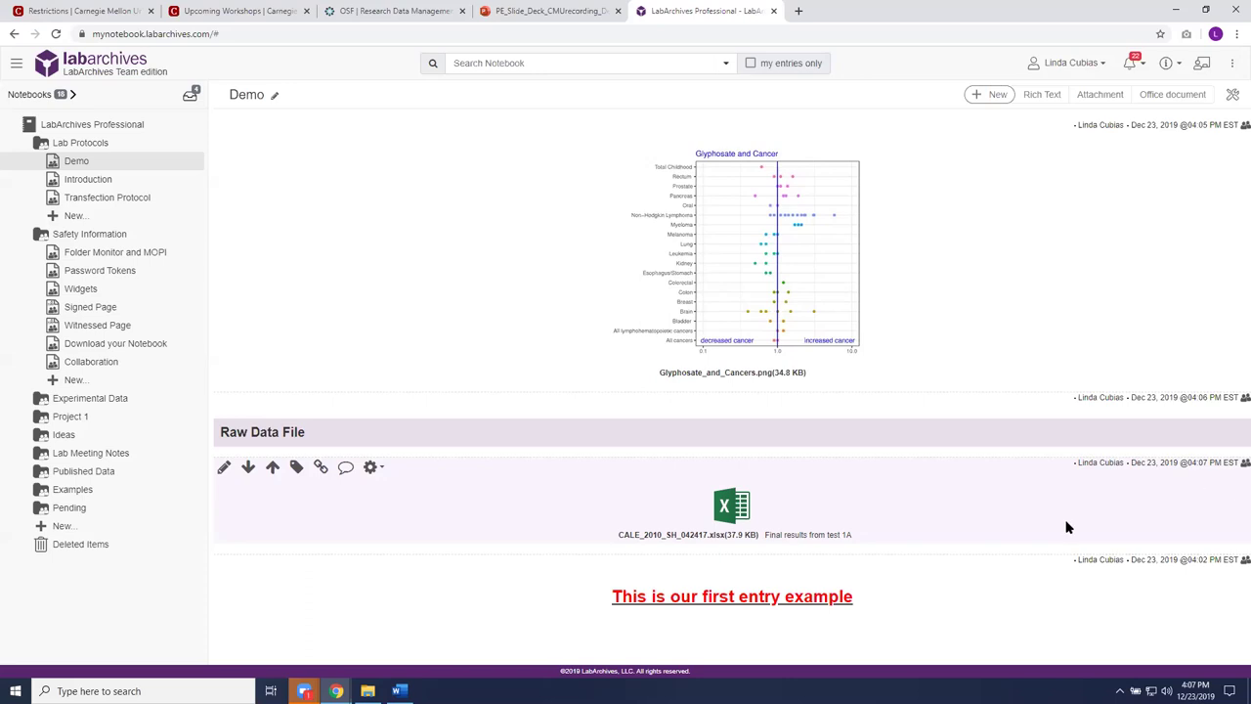
mouse_move(728, 506)
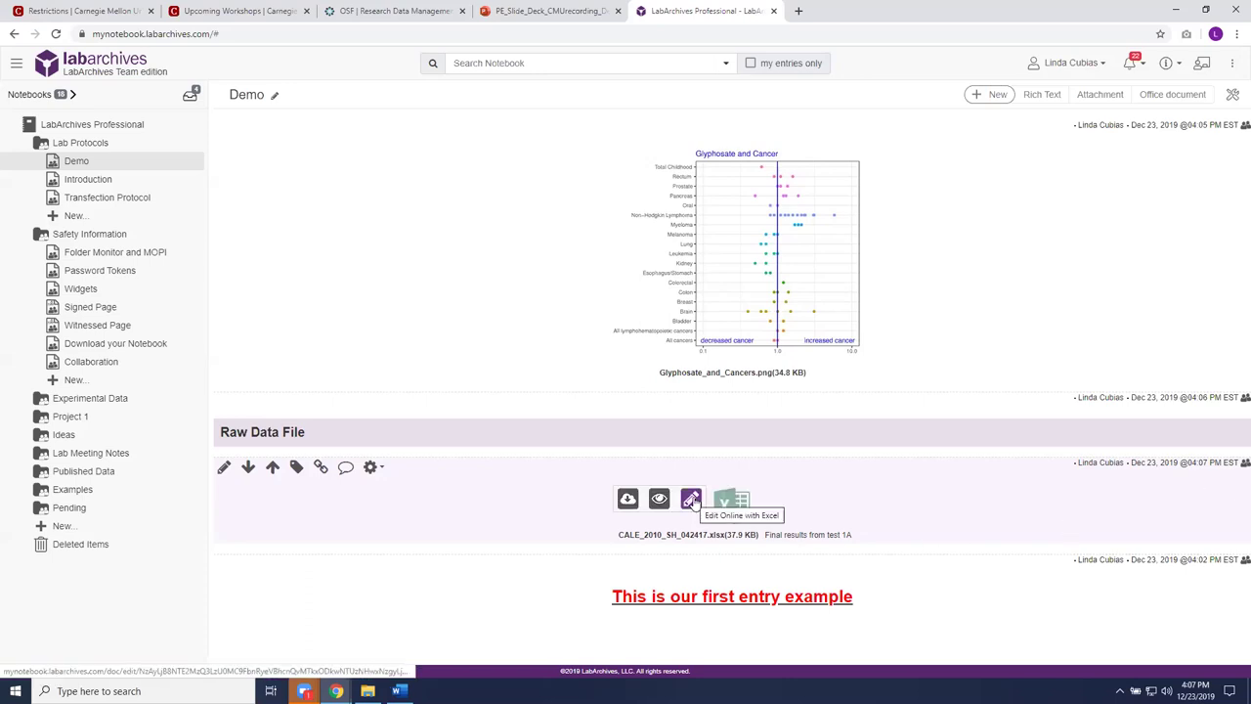
click(691, 500)
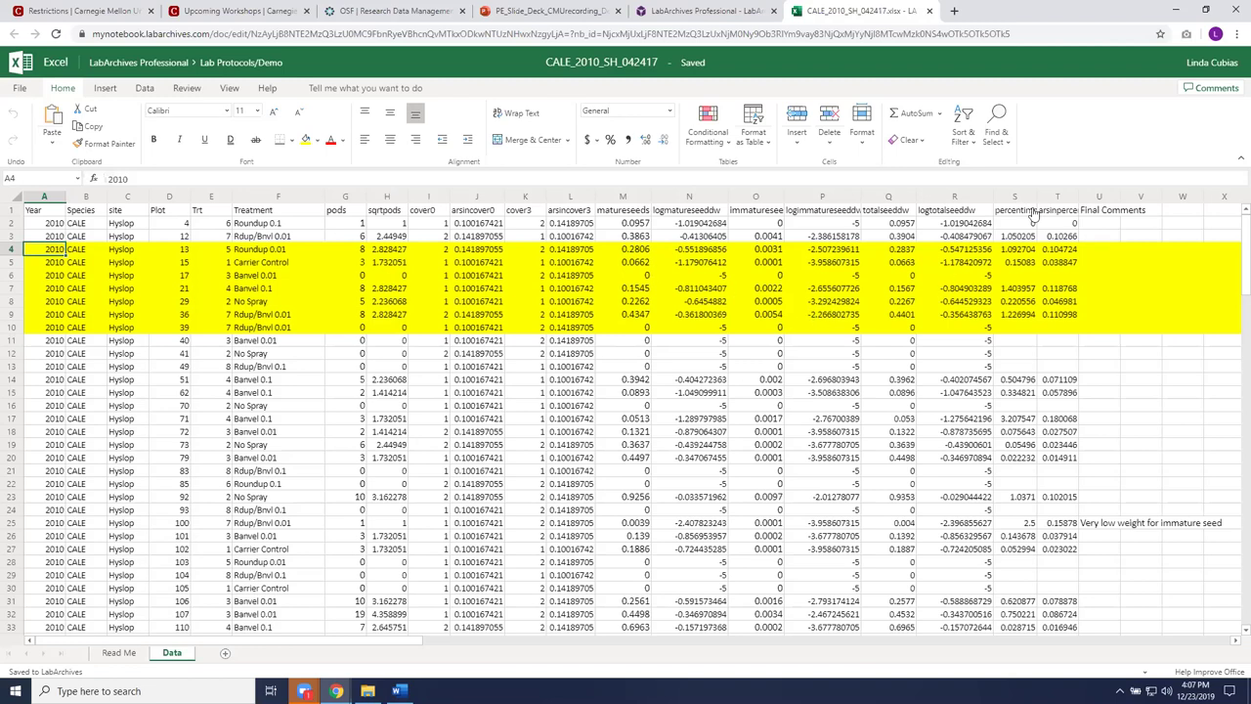
Step: Close the Excel Online tab to return to the Demo page, where the attachment is 37.9 KB
click(929, 11)
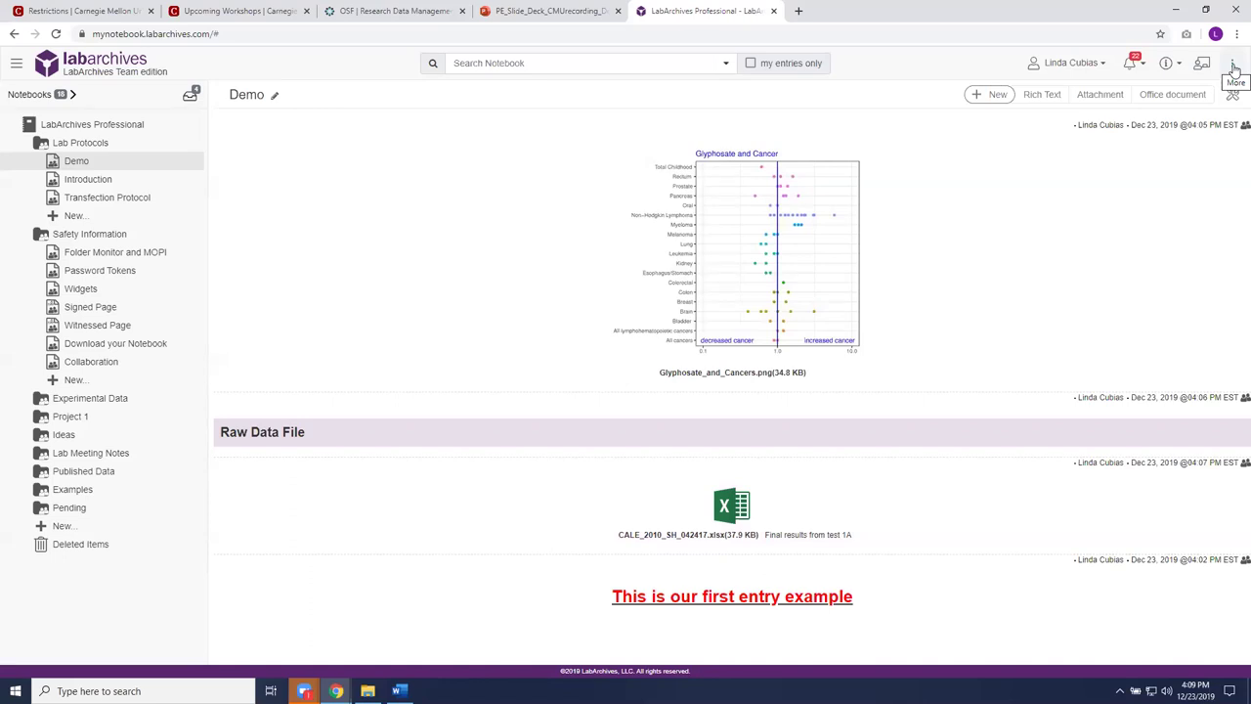
Step: Show the More menu's Downloads submenu listing Folder Monitor and Microsoft Office Plugin
click(1233, 68)
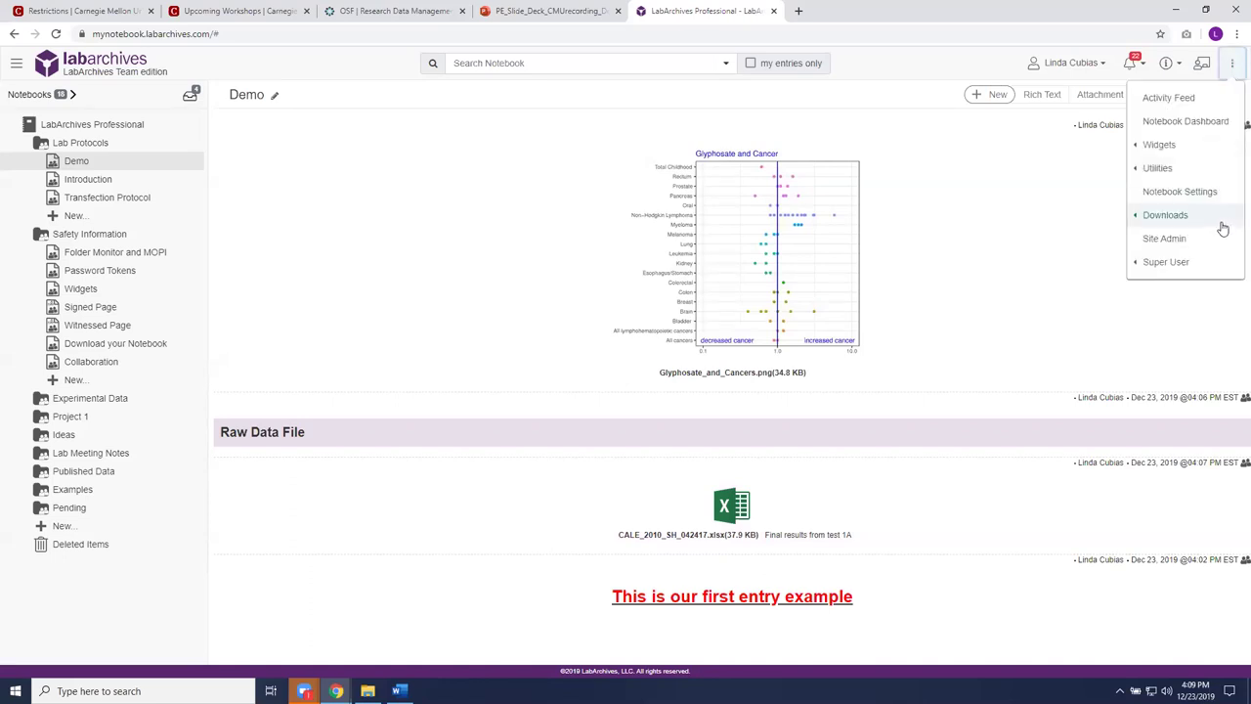
mouse_move(1222, 228)
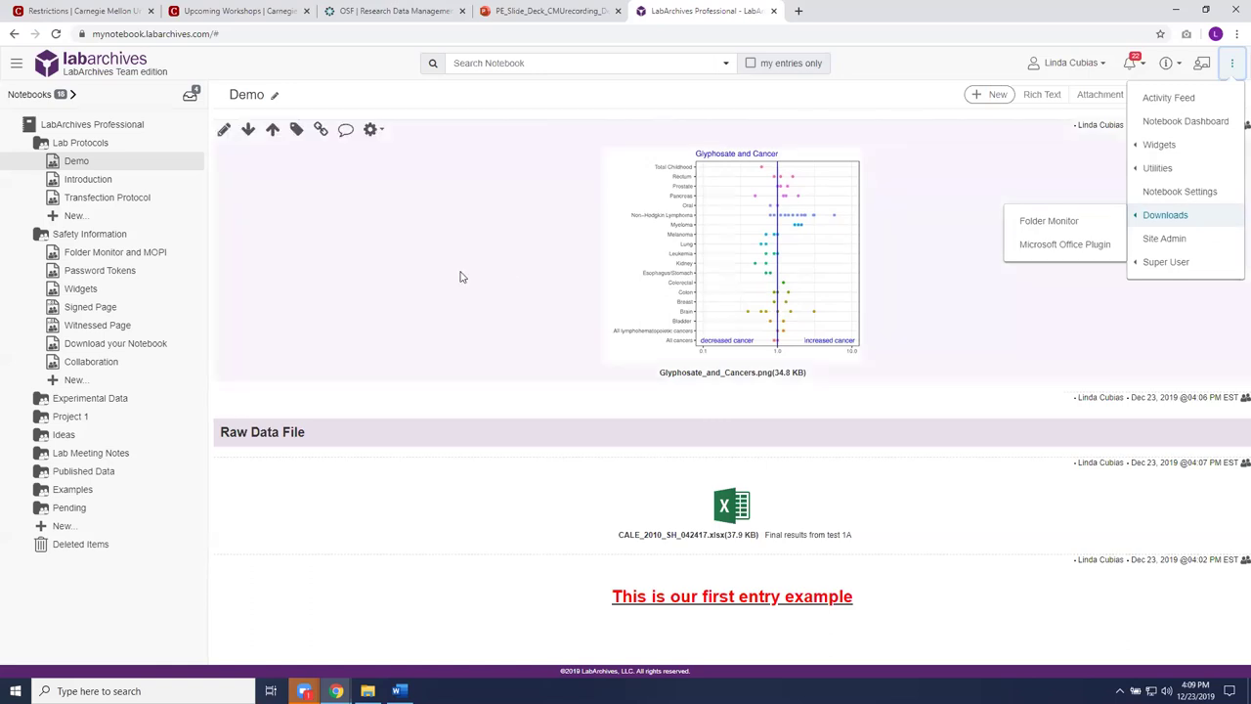
Step: View the Folder Monitor and MOPI page with its Folder Monitor screenshot and Office Plugin entry
click(136, 256)
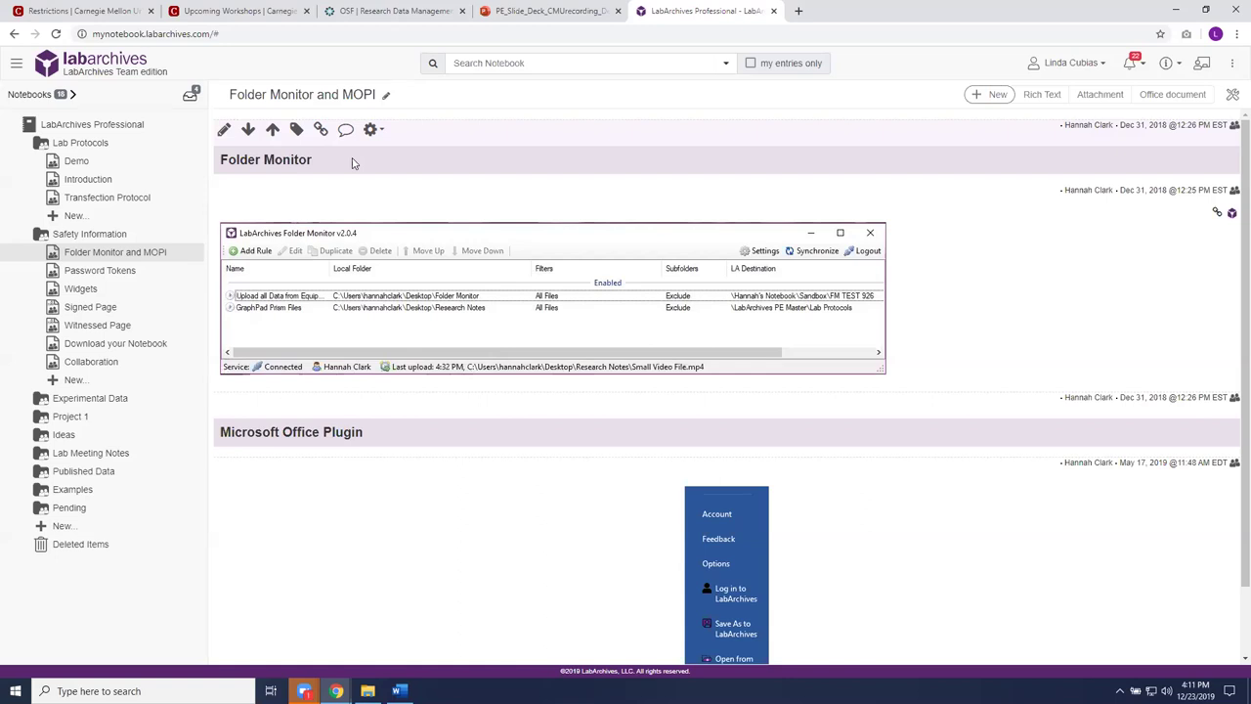
scroll(970, 323, down, 1)
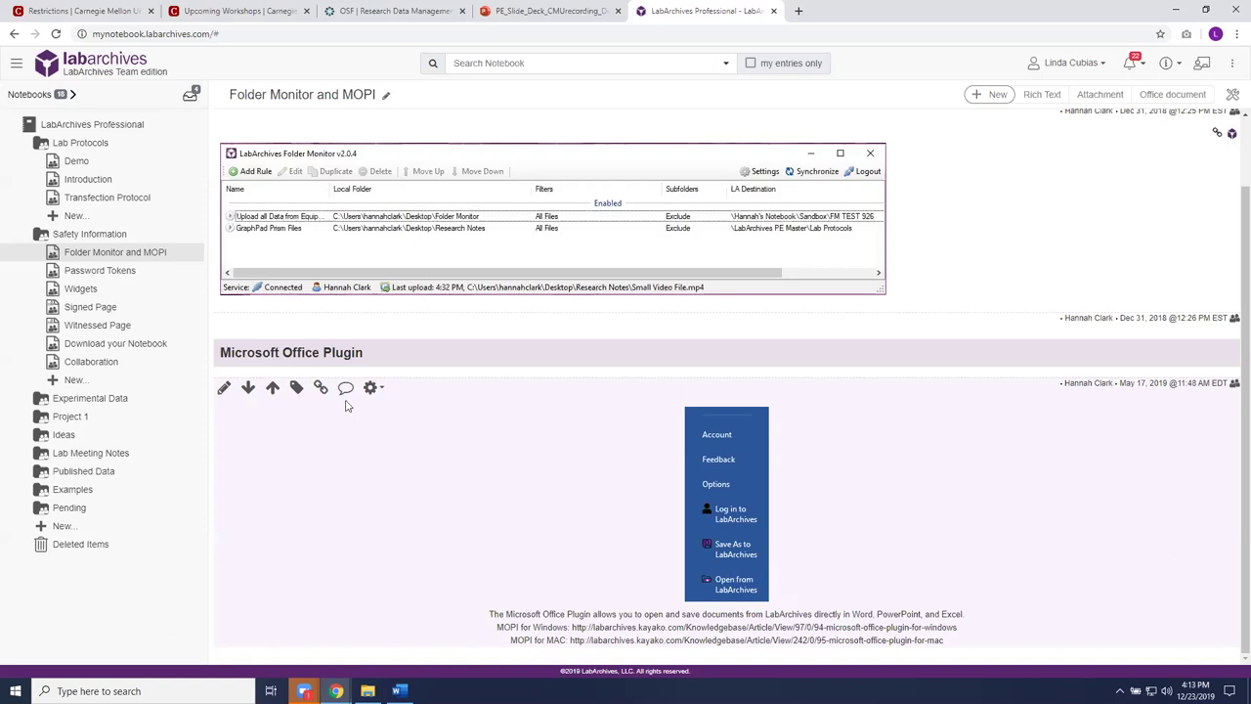
Step: View the Password Tokens page on external-application passwords, then move on to Widgets
click(118, 273)
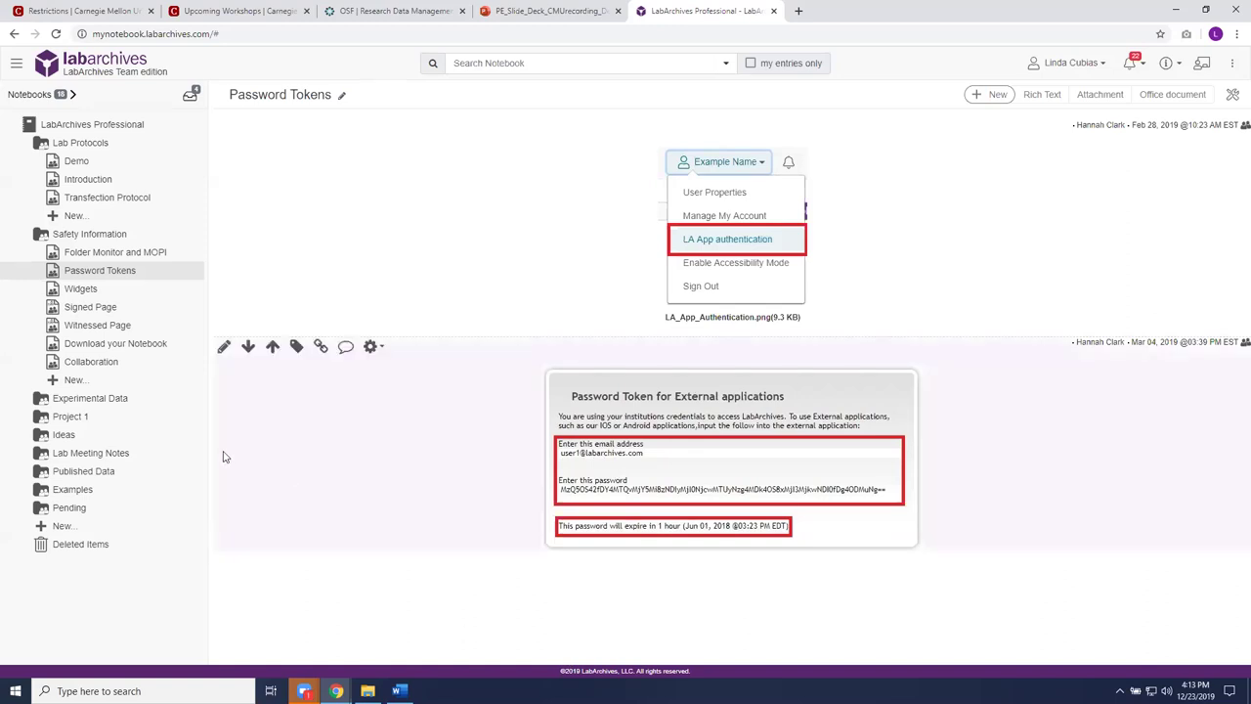
click(82, 289)
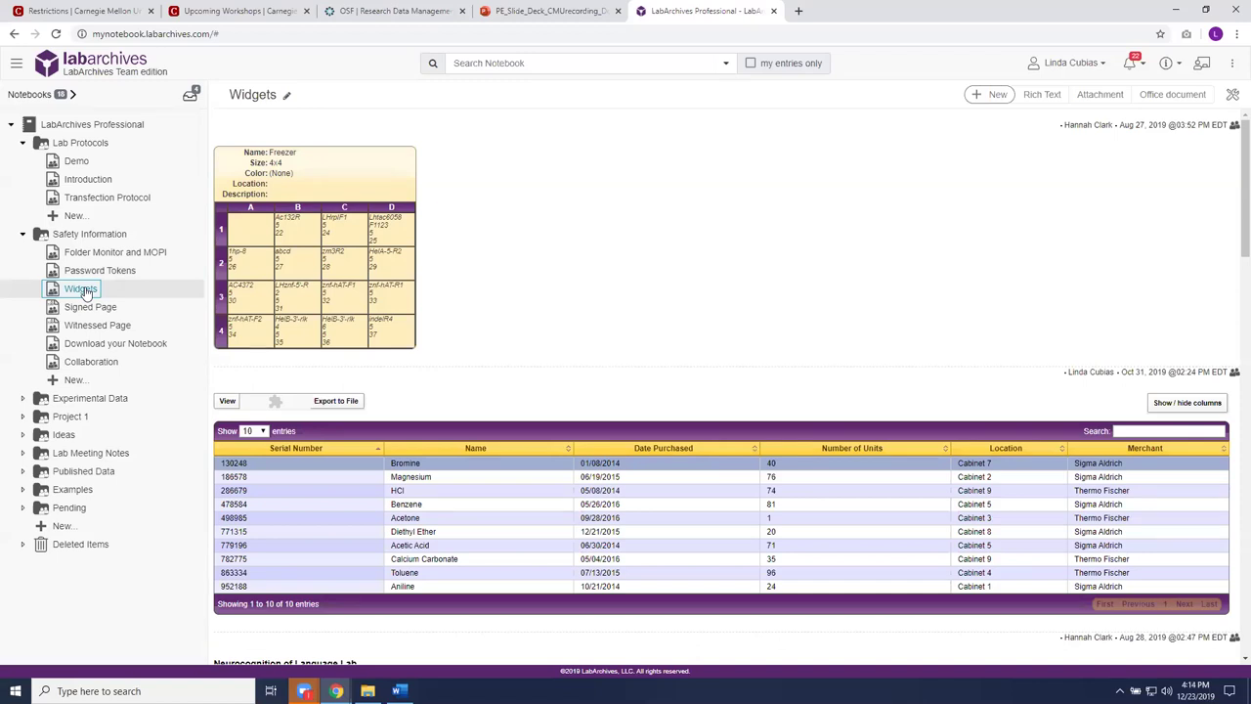
Step: Return from the Widgets page to the Demo page under Lab Protocols
click(82, 162)
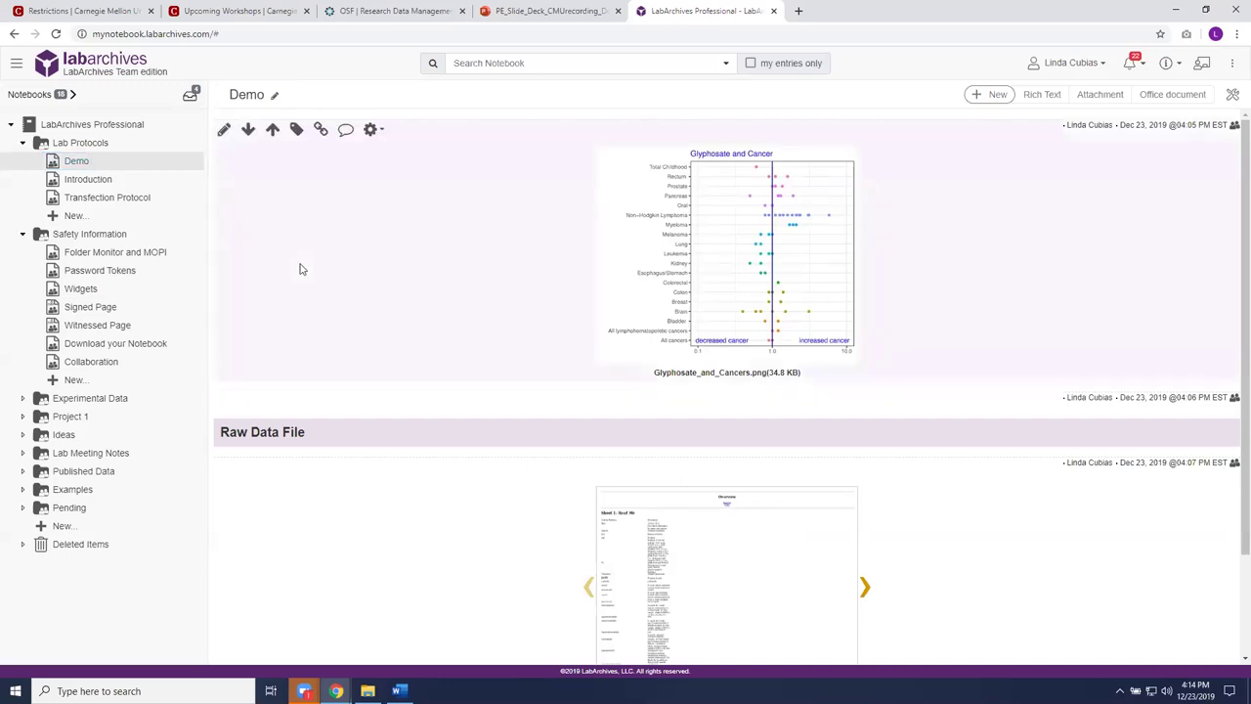
Step: Add a new Widget entry to the Demo page from the + New menu
click(991, 100)
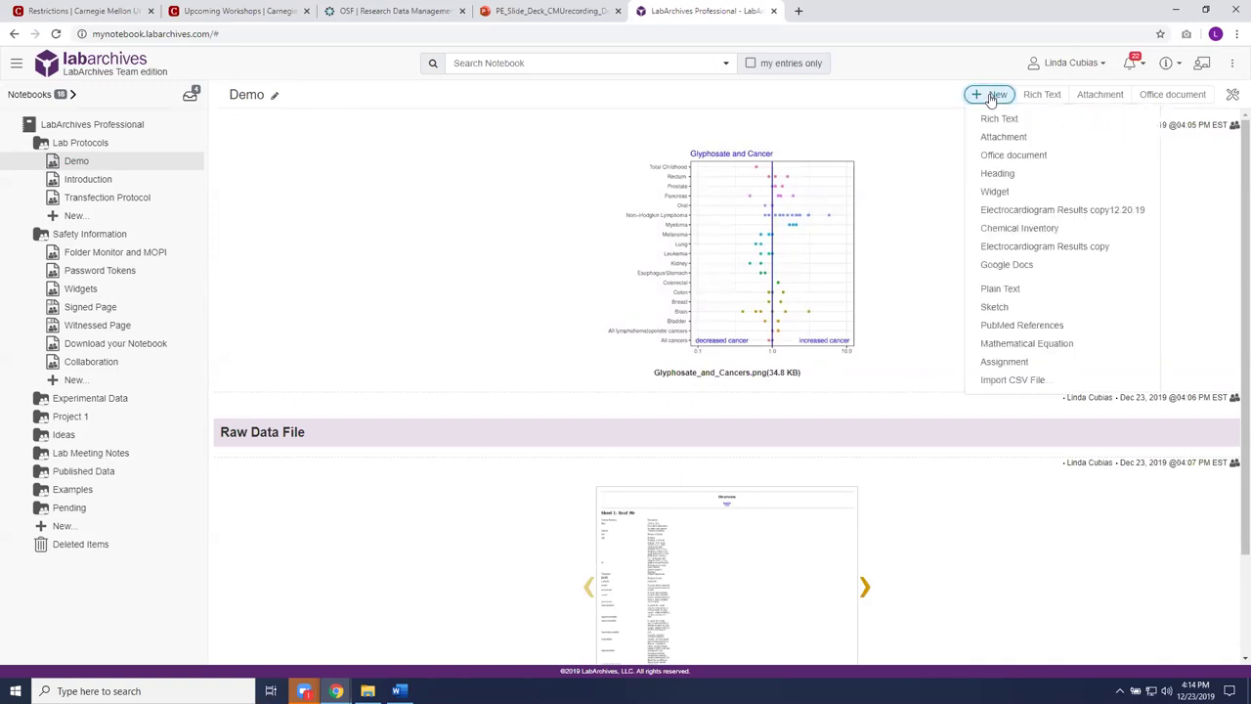
click(996, 192)
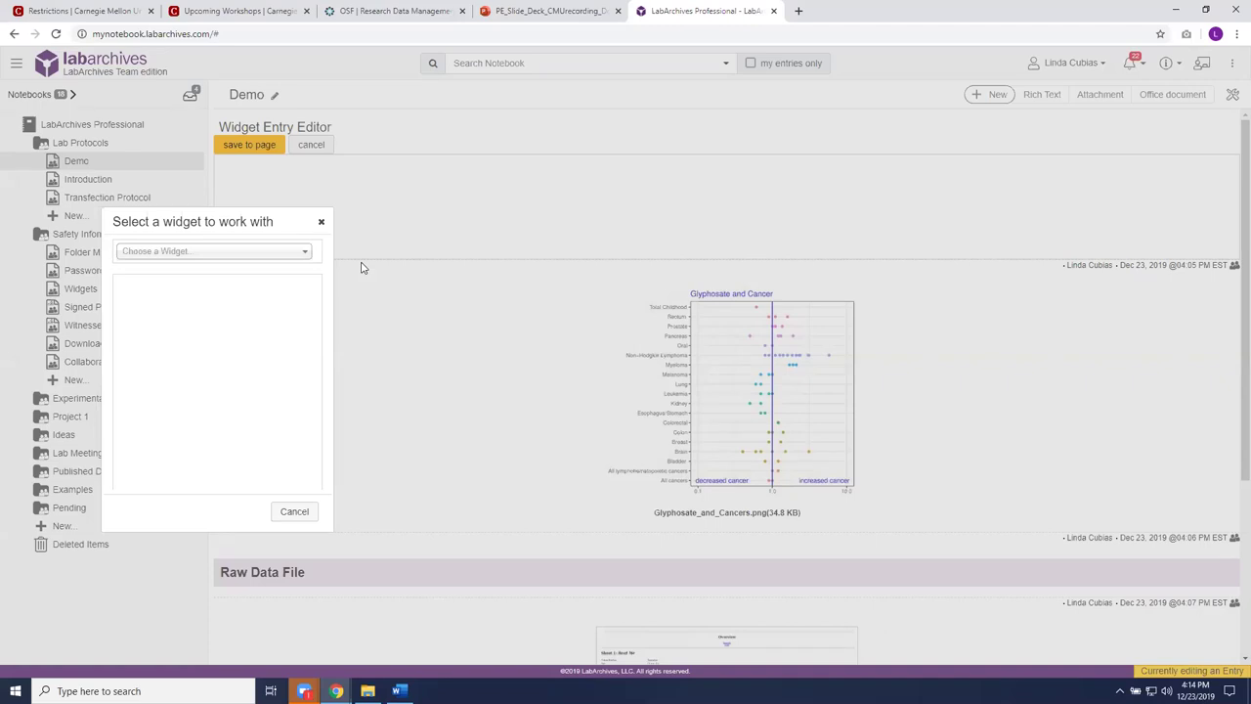
Step: Choose the Molarity Calculator widget and insert it into the new entry
click(305, 253)
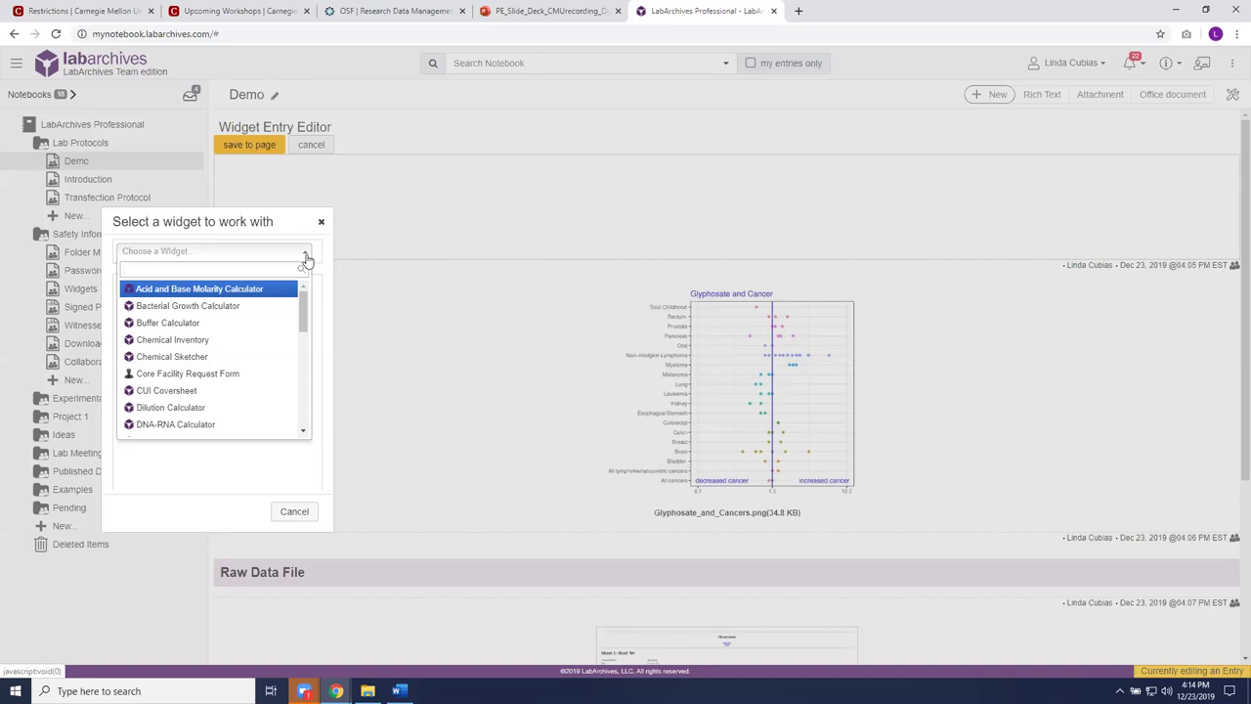
scroll(300, 329, down, 1)
drag(300, 329, 300, 410)
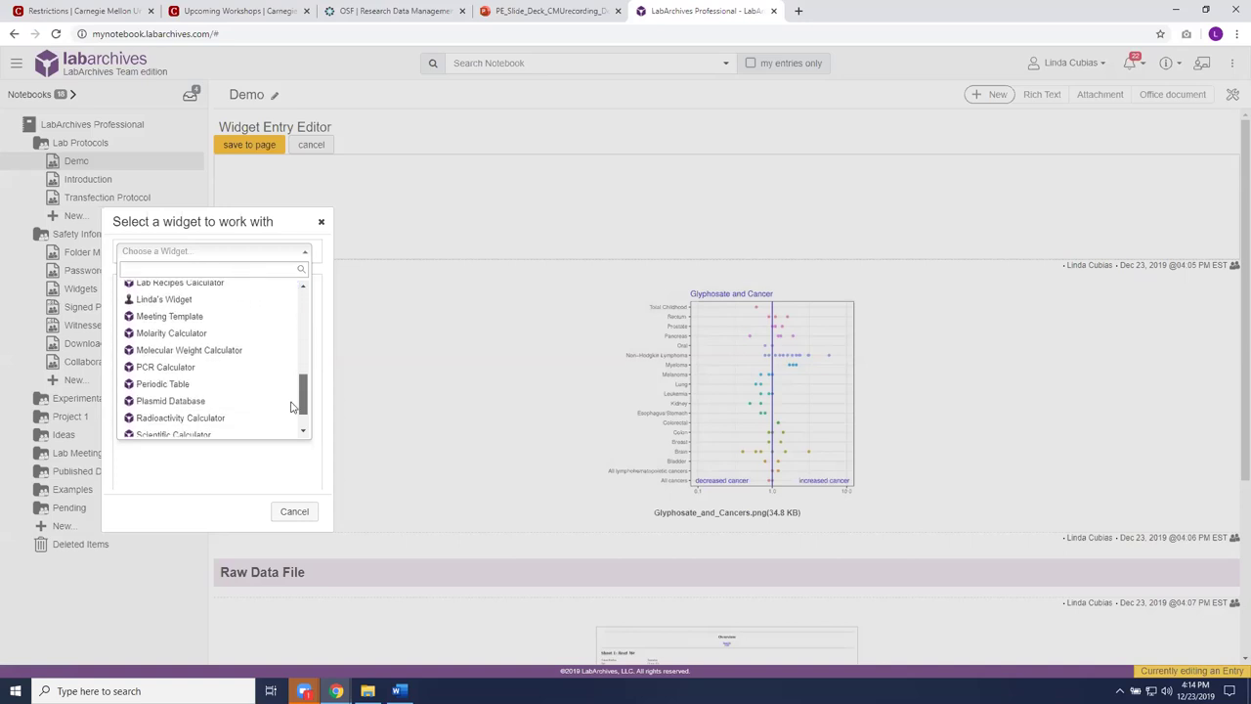
click(202, 334)
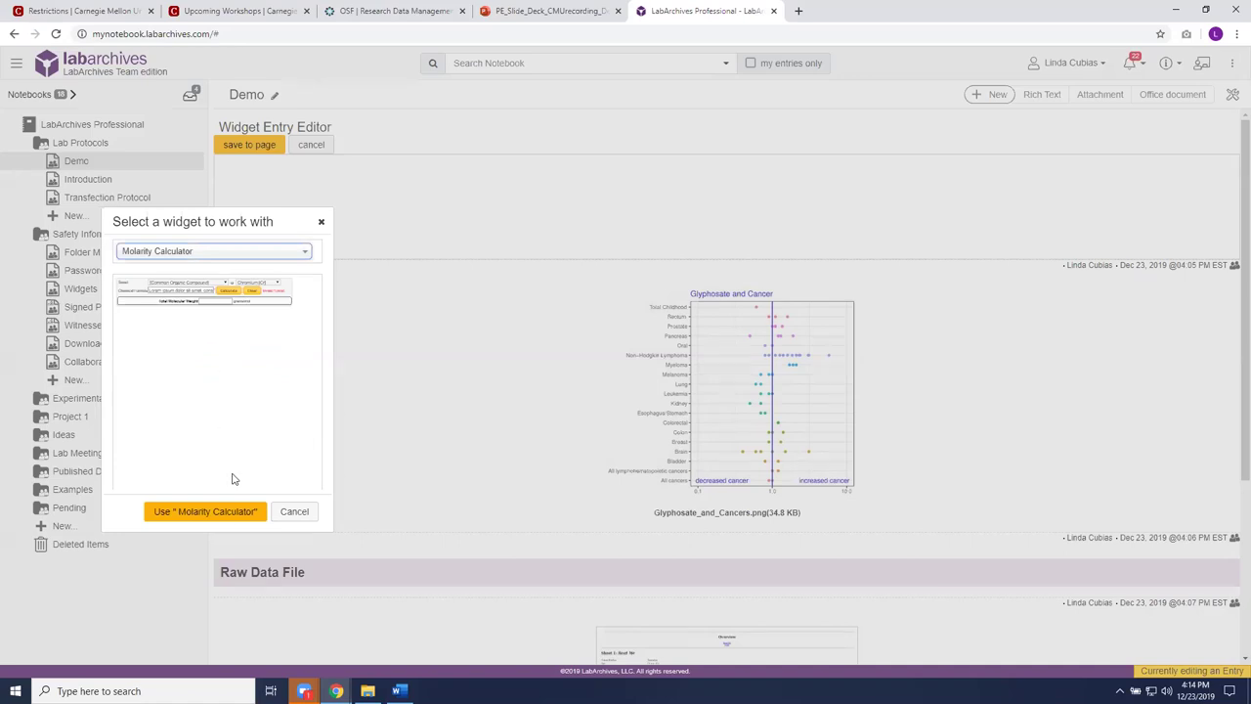
click(235, 511)
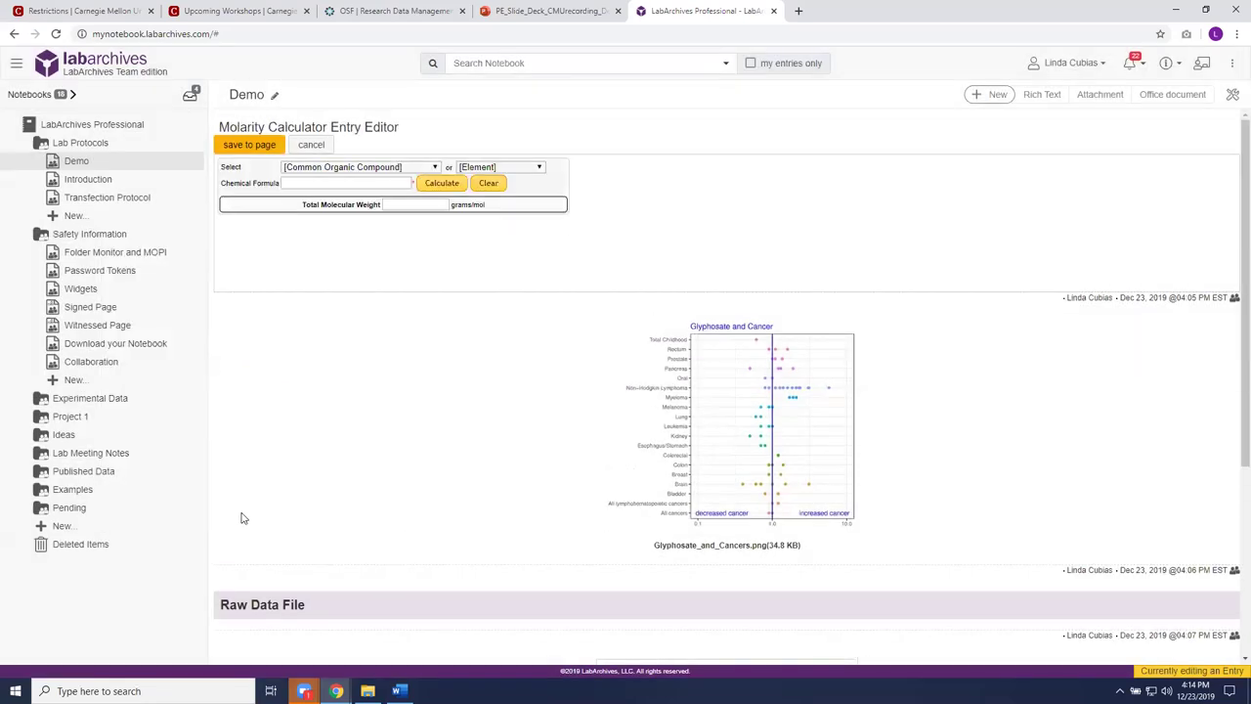
Step: Try saving, dismiss the missing-information warning, and abandon the entry to open Widgets
click(252, 145)
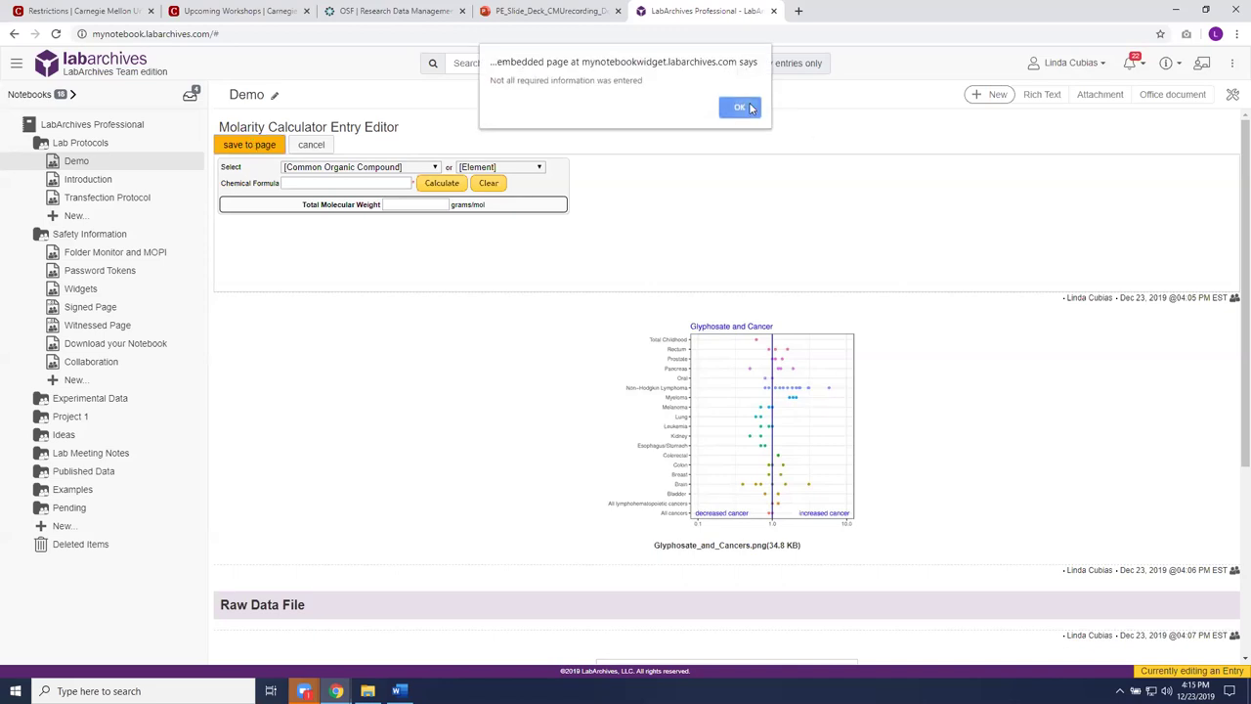
click(740, 107)
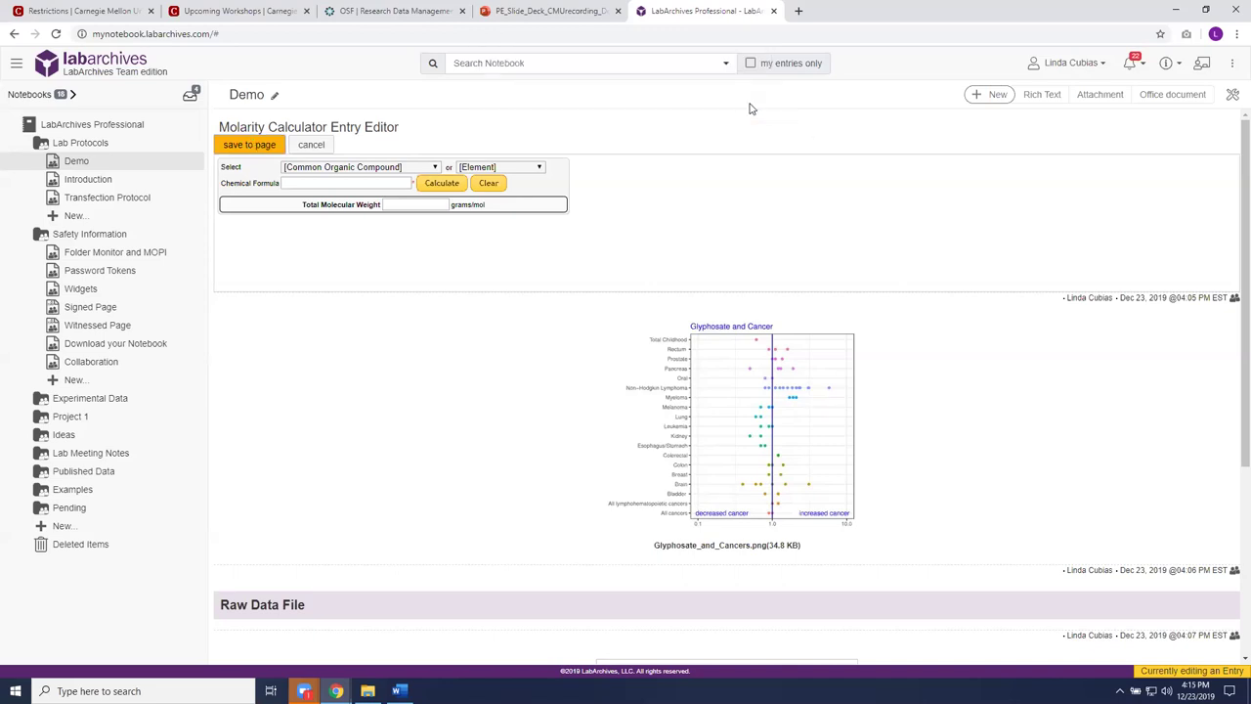
click(78, 291)
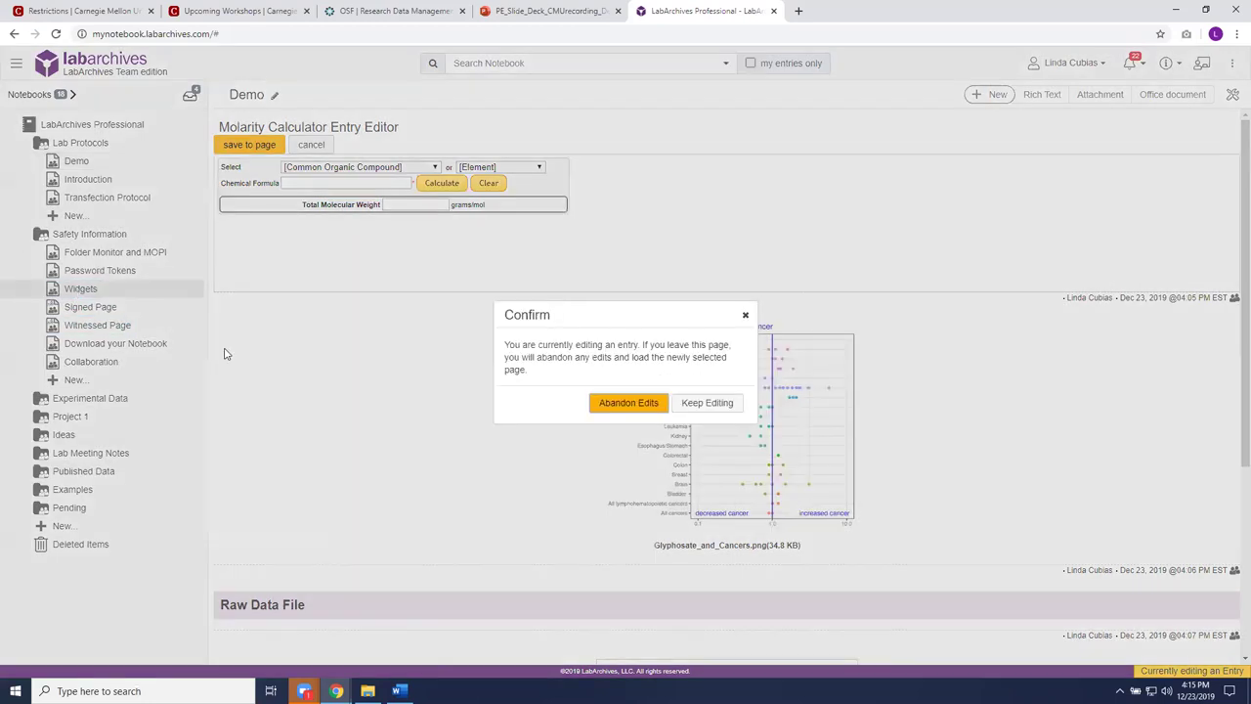
click(621, 403)
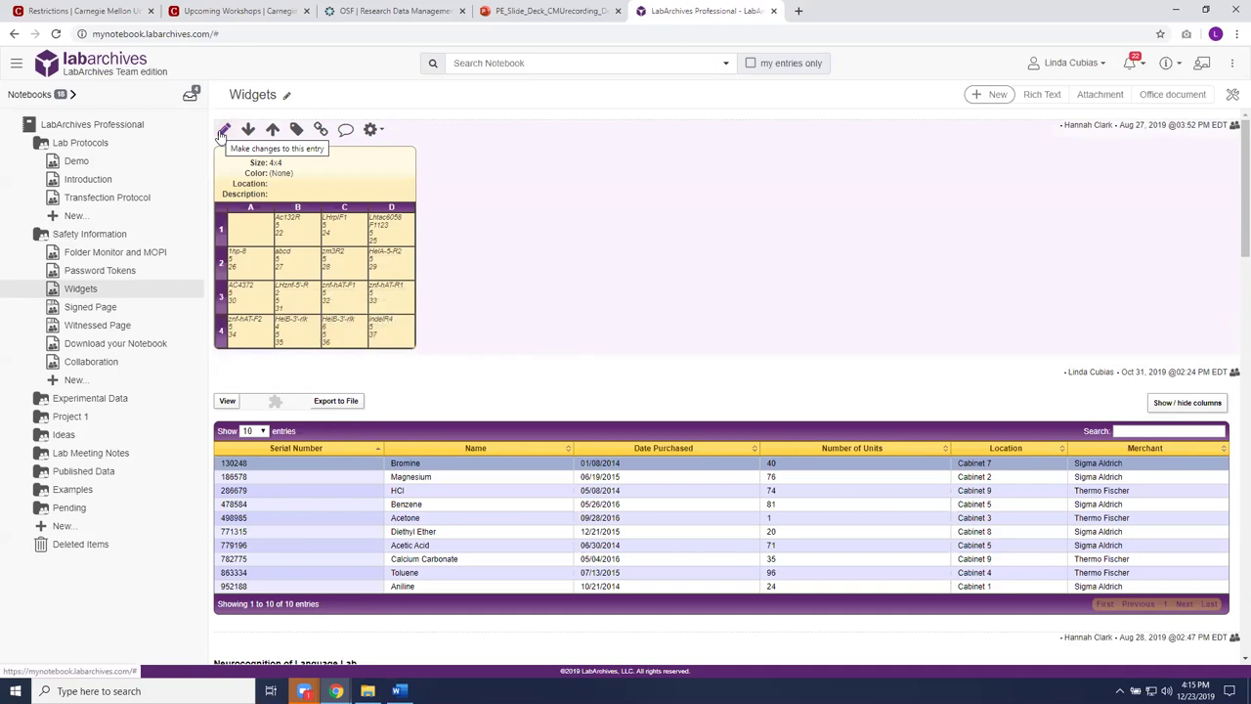
scroll(811, 273, down, 1)
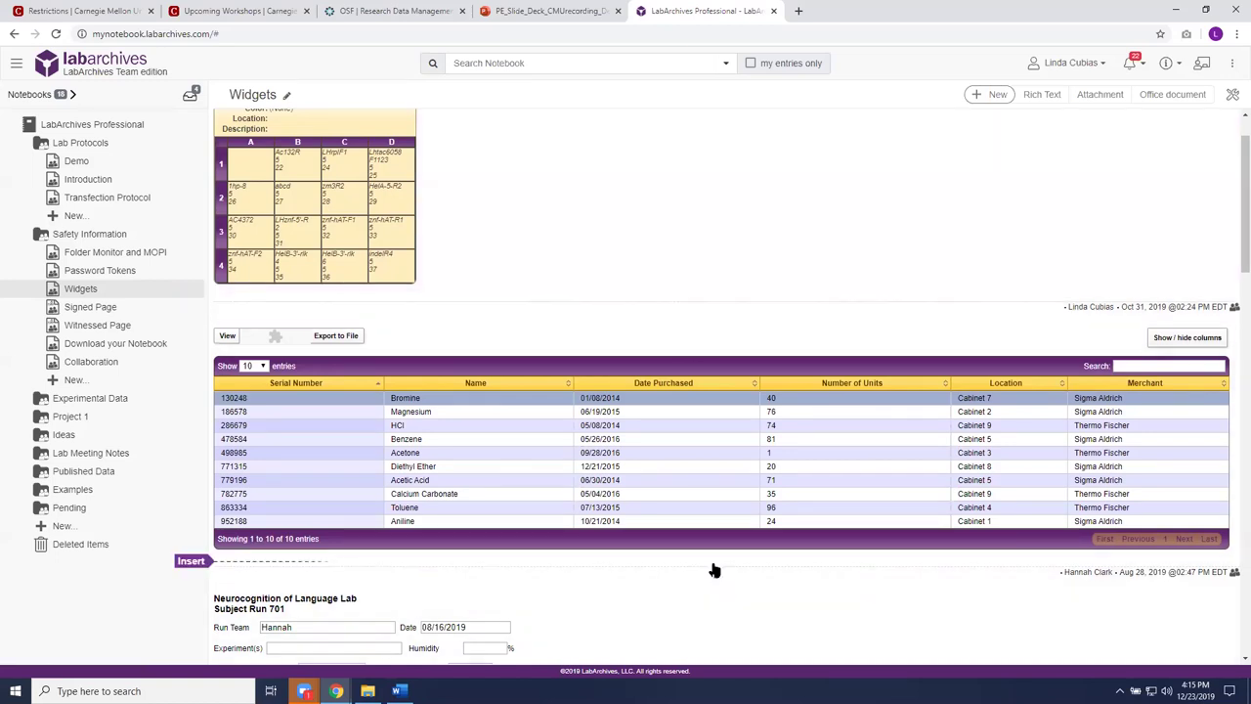
scroll(713, 566, down, 3)
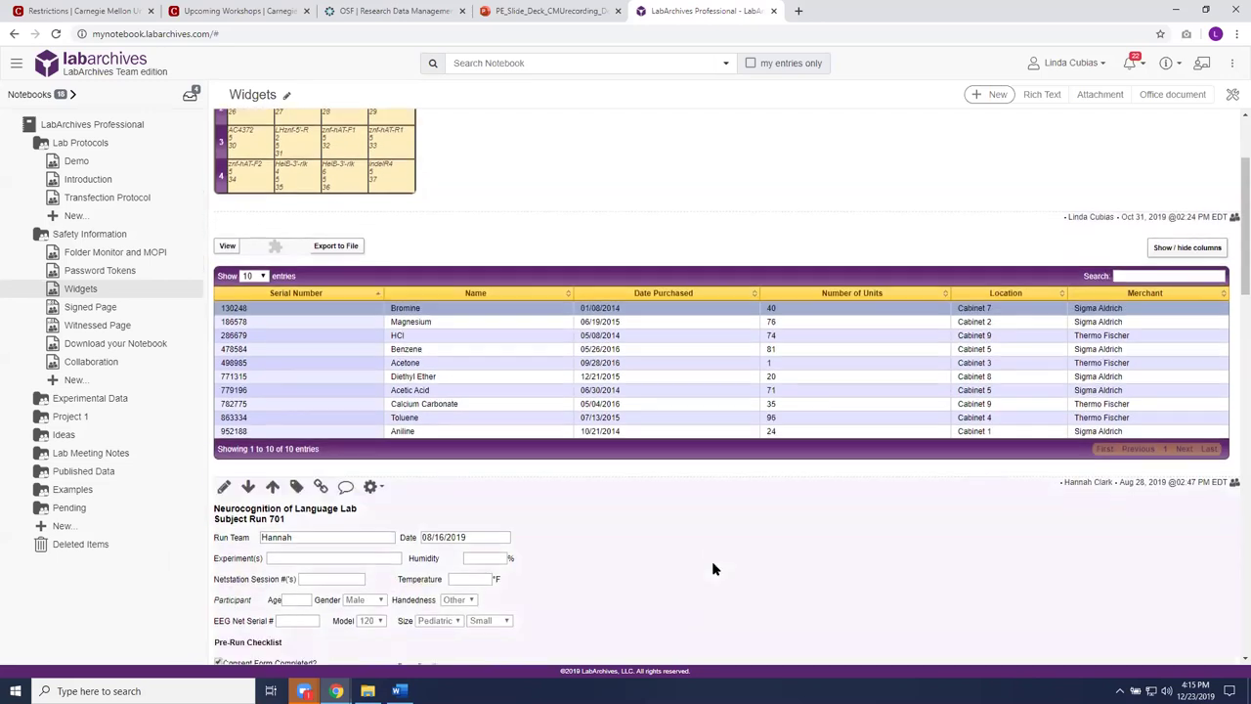
scroll(713, 557, down, 1)
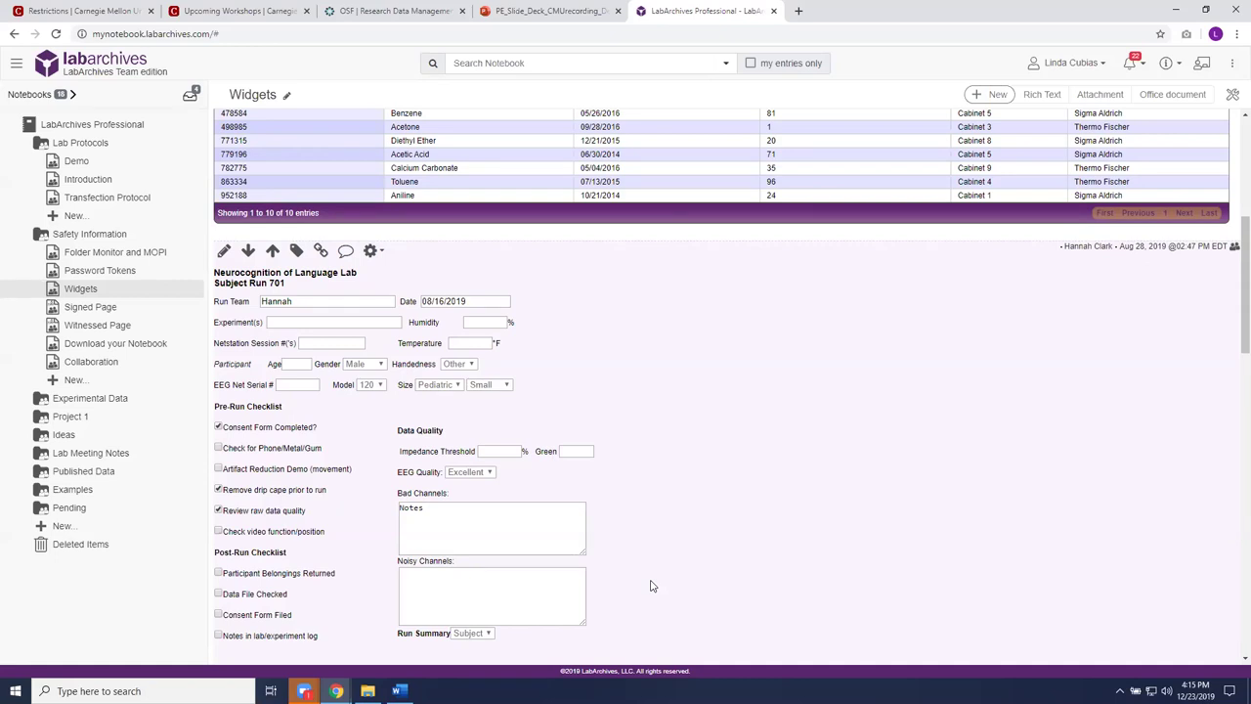
Step: Look at the kebab menu's Widgets submenu, then return to the Demo page
click(1233, 64)
mouse_move(1216, 153)
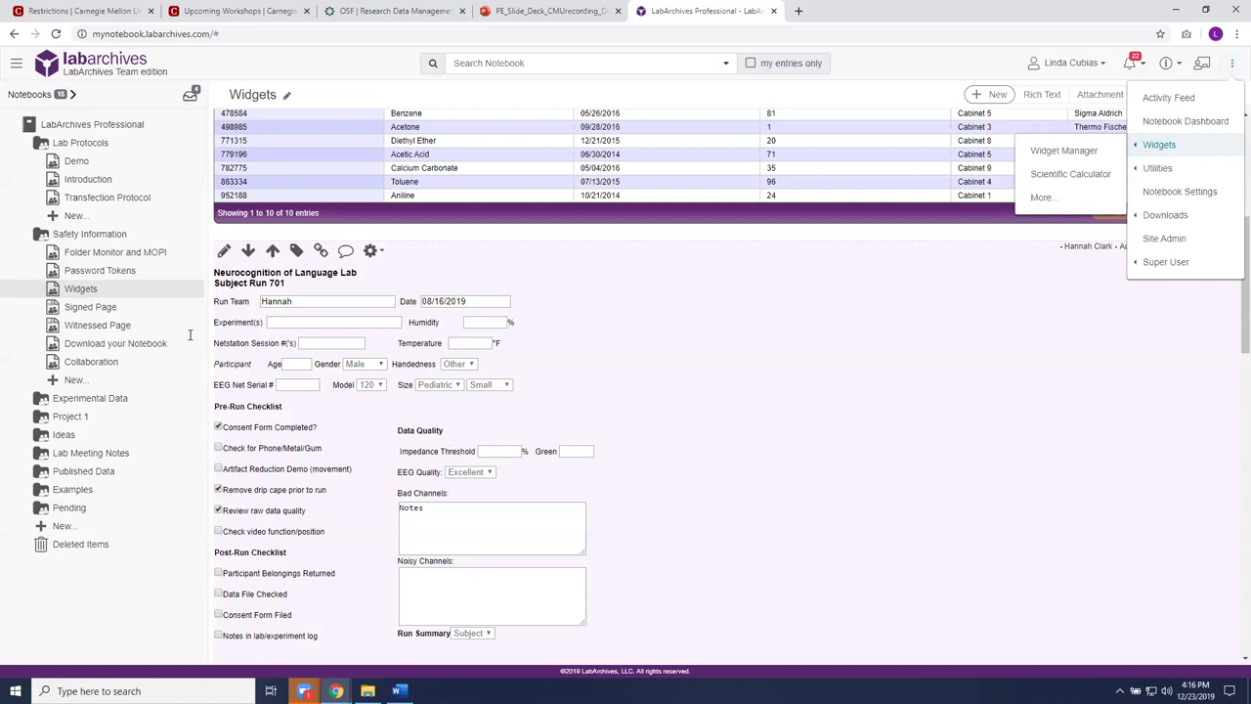
click(70, 168)
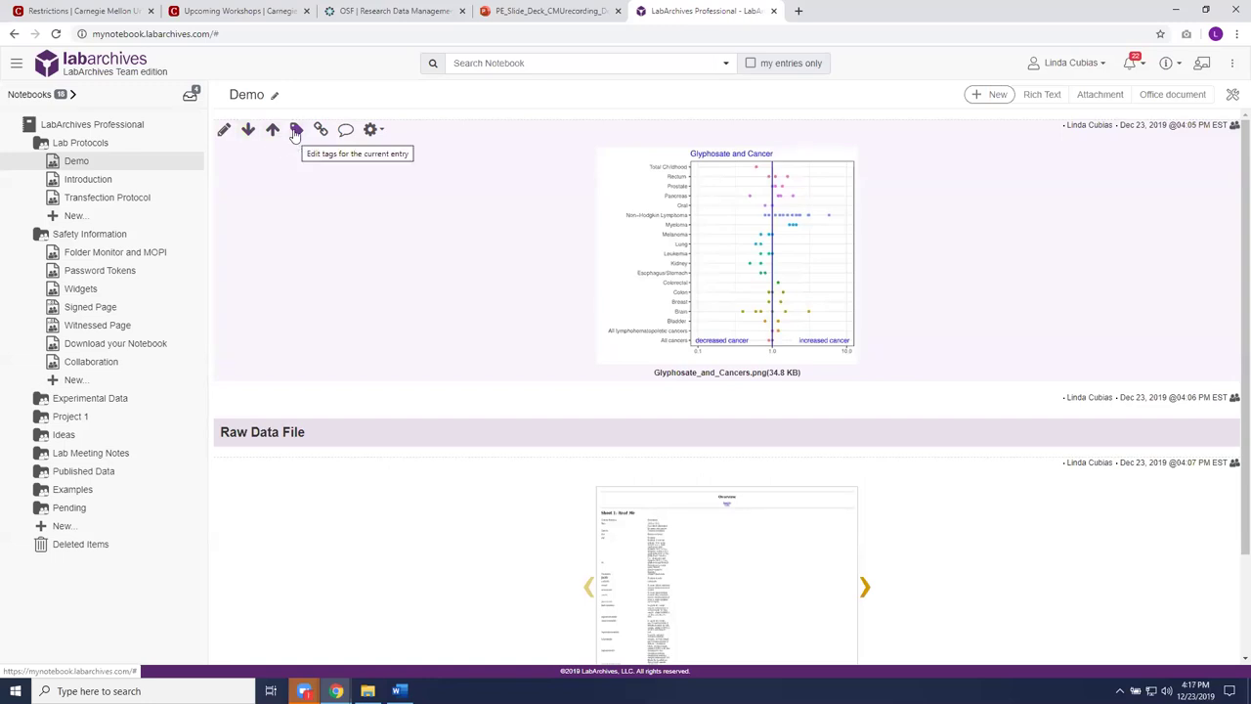
Step: Add the existing tag 'cancers' to the Glyphosate_and_Cancers.png chart entry
click(296, 133)
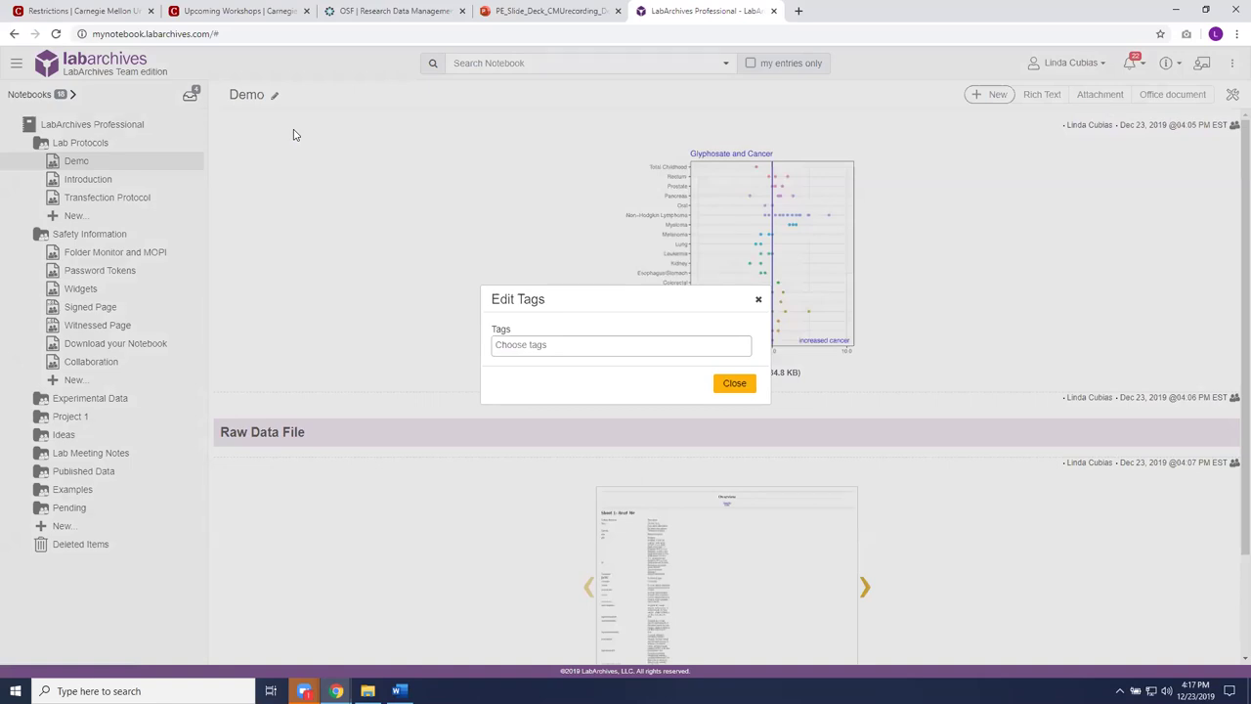
click(589, 351)
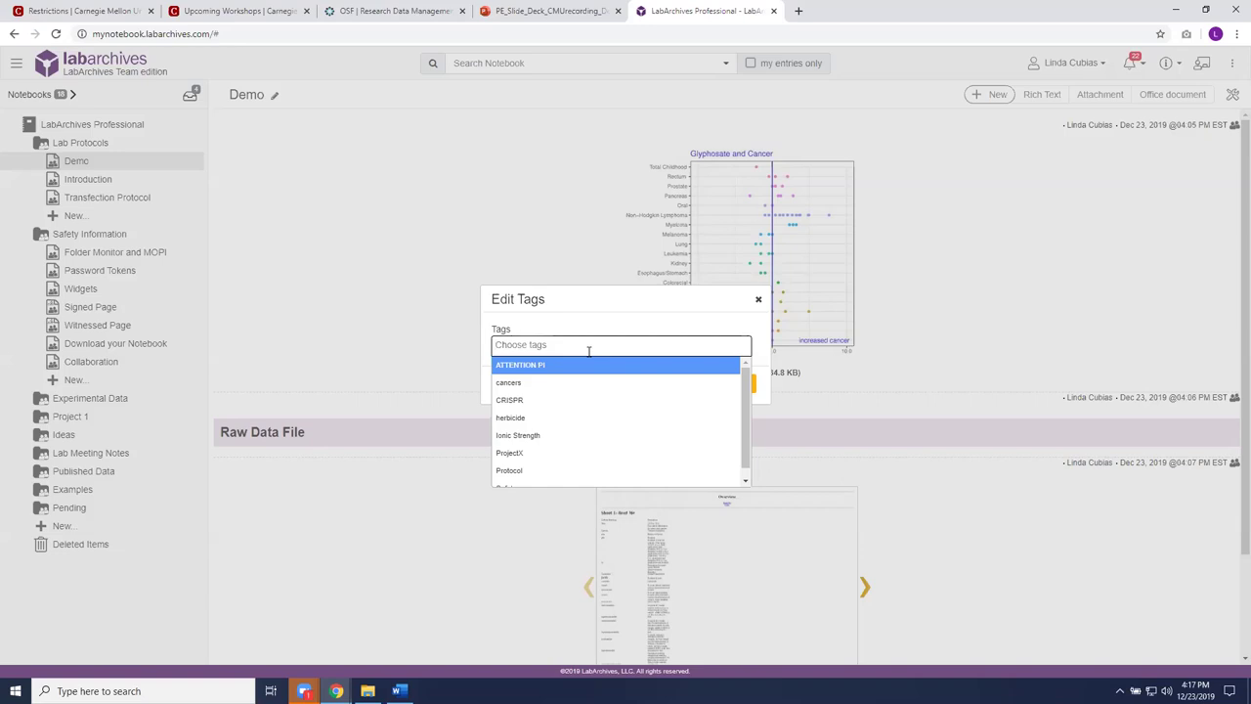
click(508, 386)
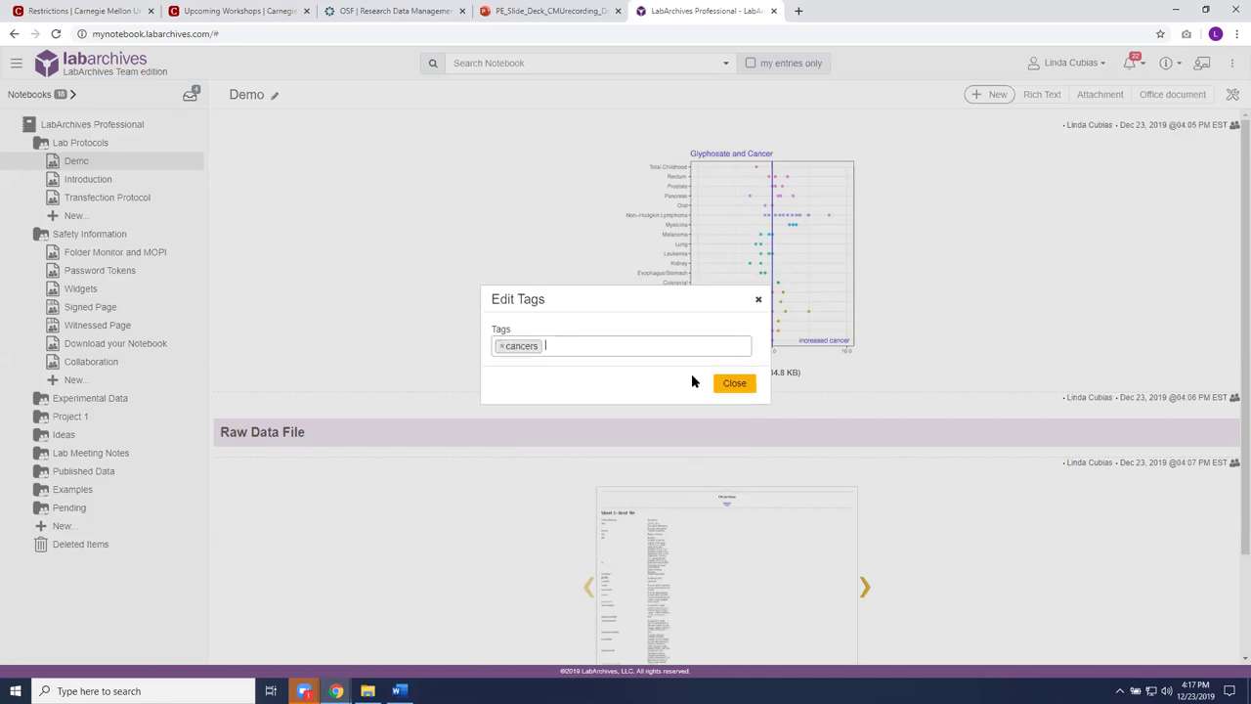
click(741, 386)
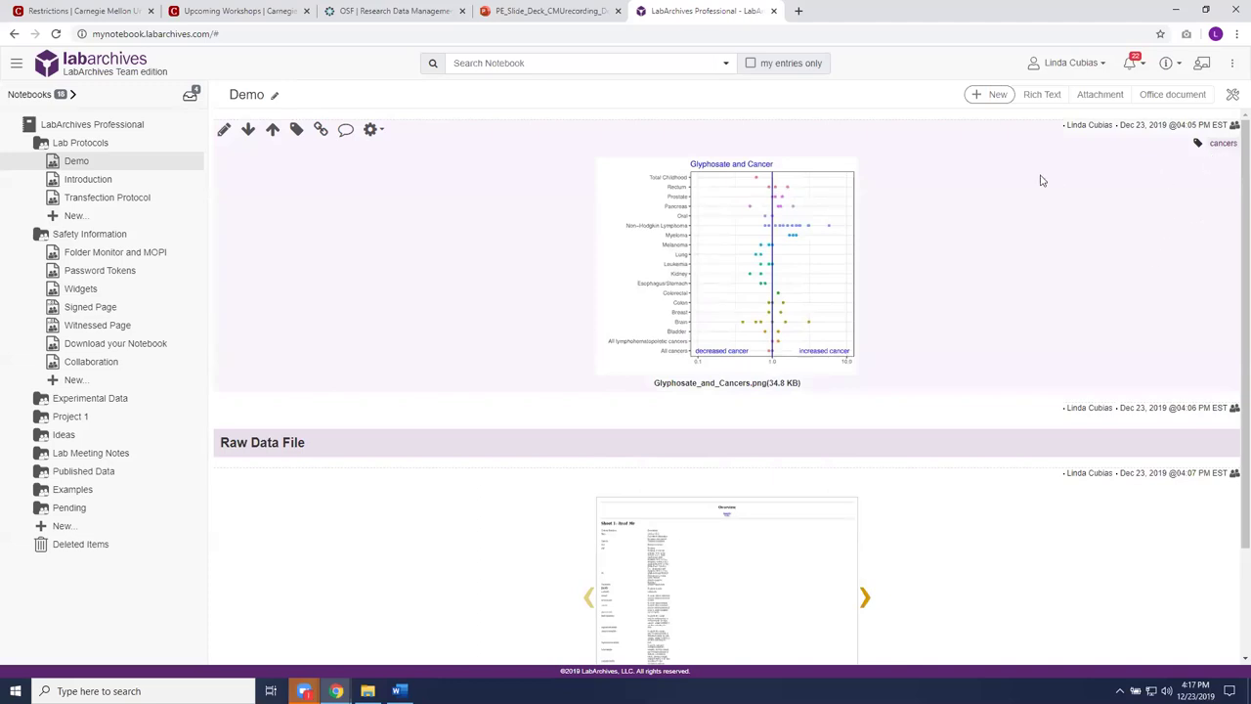
Step: List cancers-tagged entries, then CRISPR-tagged entries sorted newest to oldest, and return to Demo
click(1221, 146)
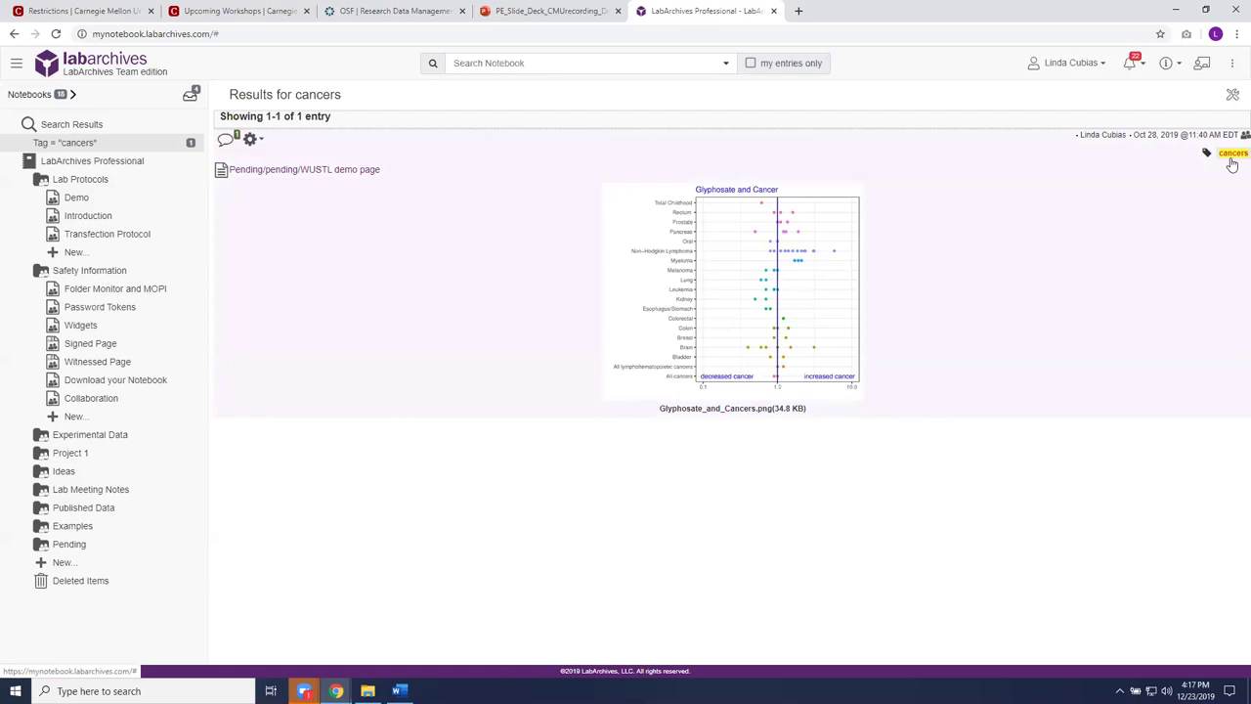
click(83, 217)
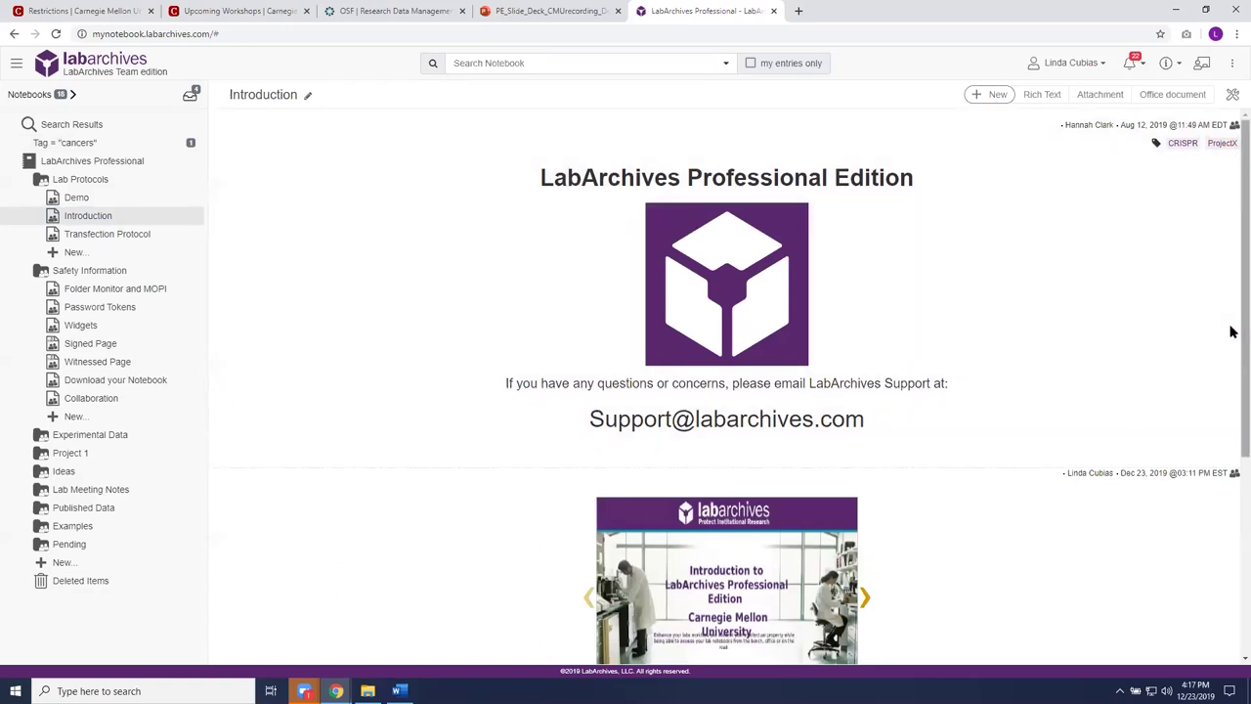
click(1182, 145)
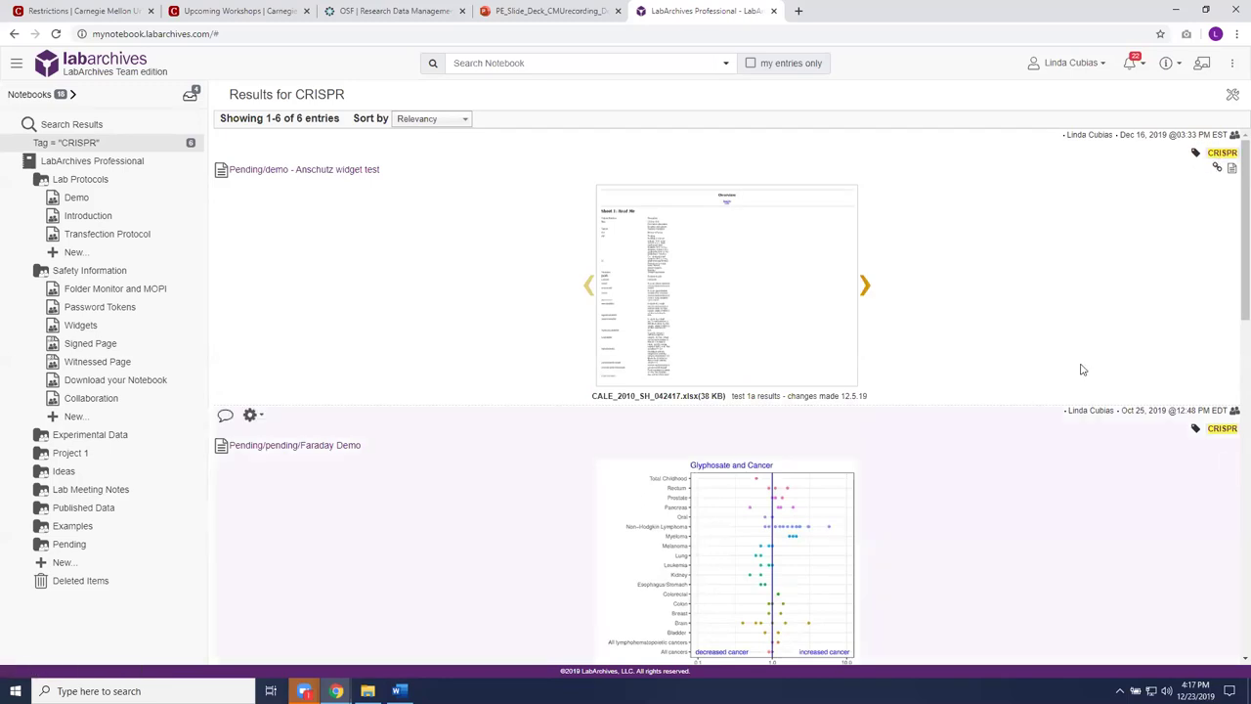
click(463, 120)
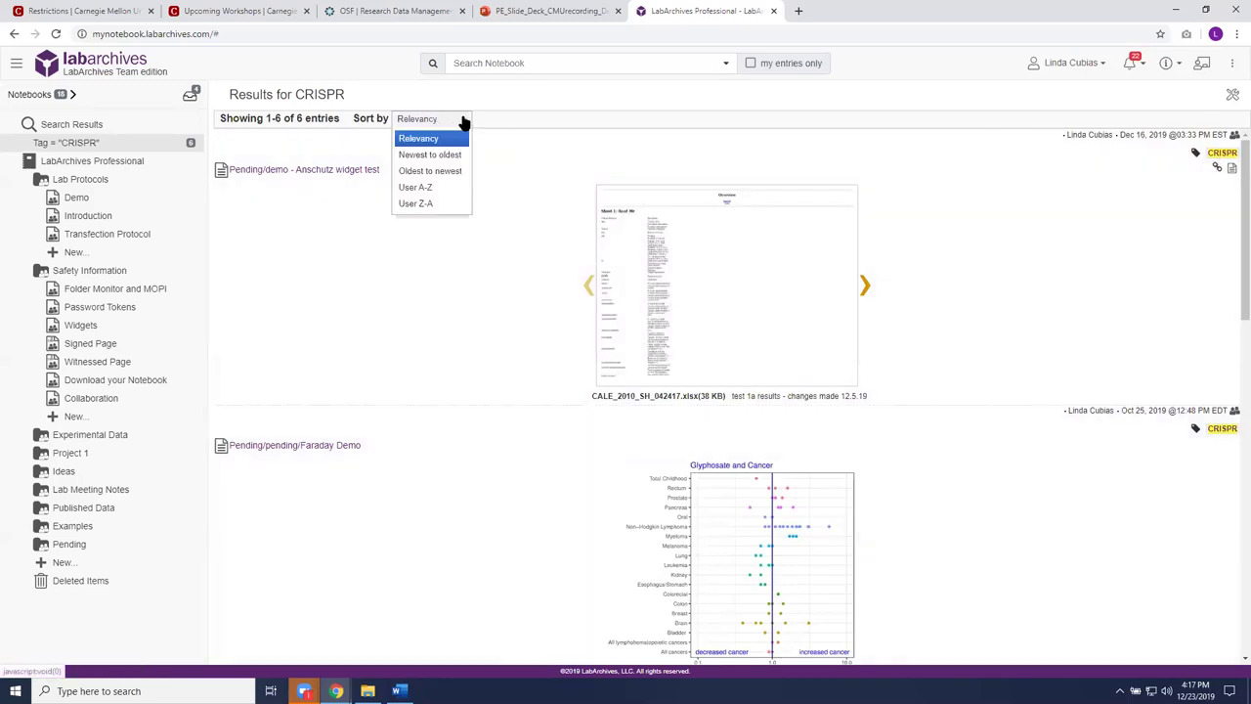
click(446, 157)
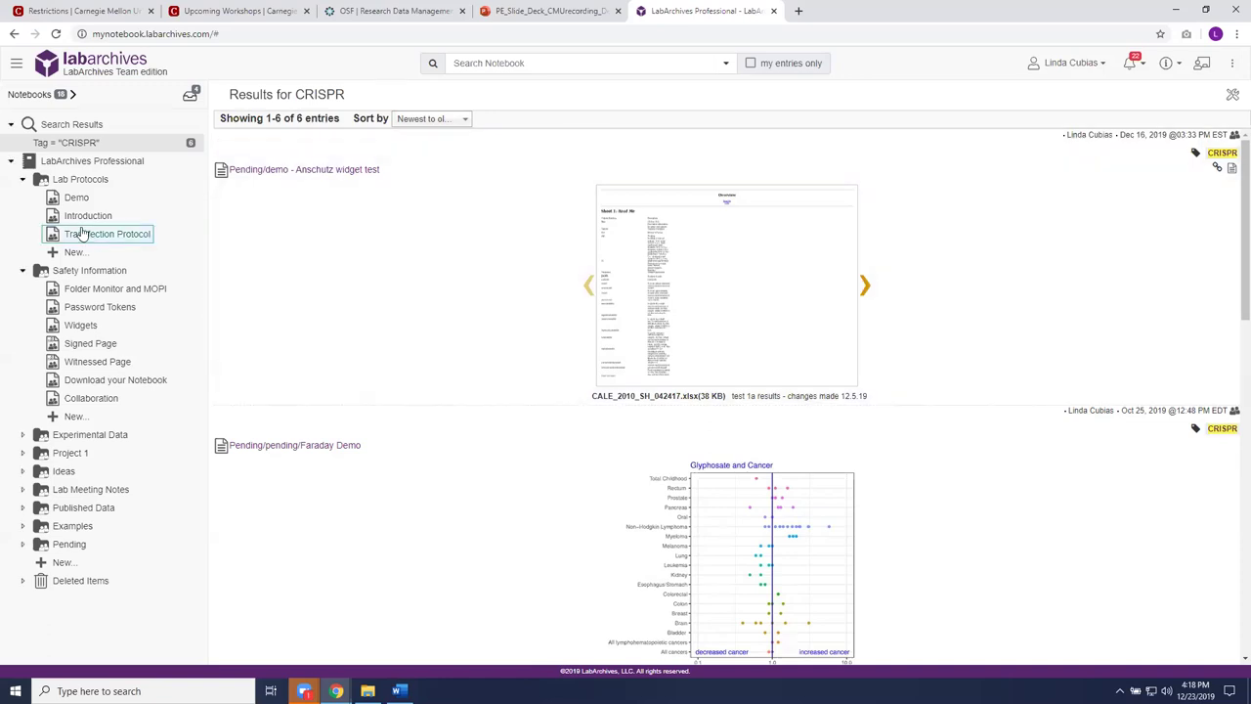
click(78, 199)
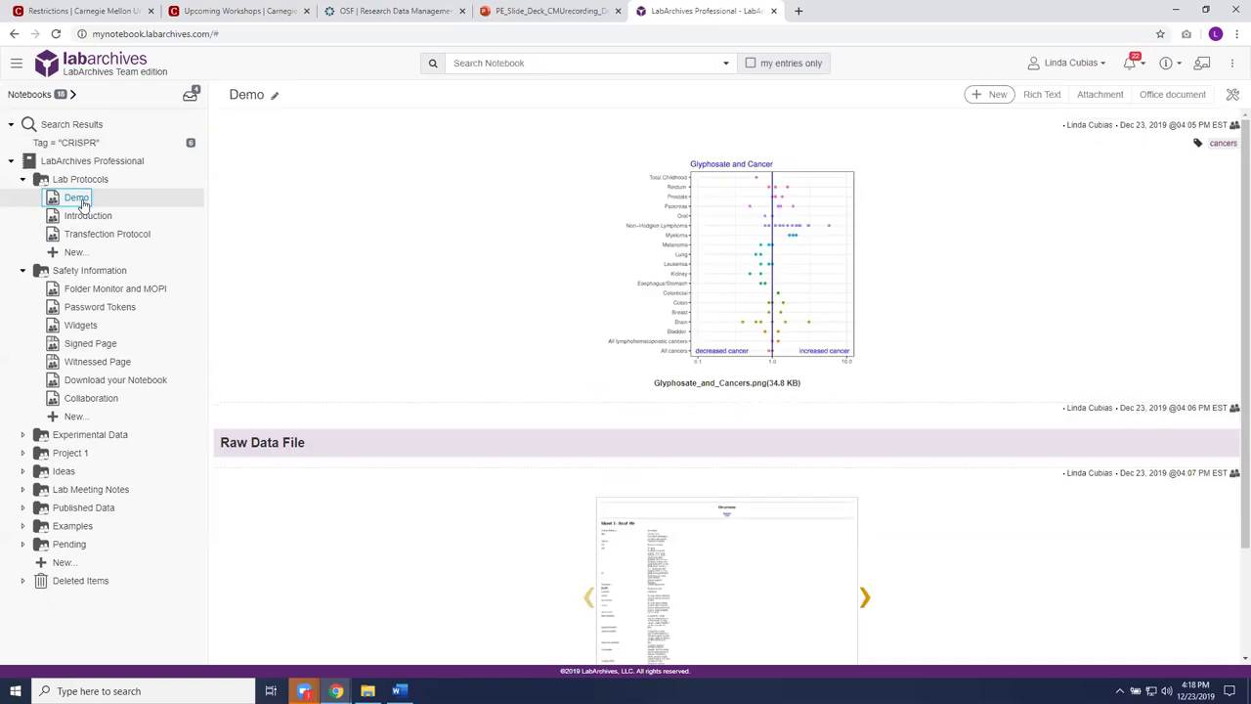
Step: Open the Edit Links dialog for the Glyphosate chart entry
mouse_move(393, 292)
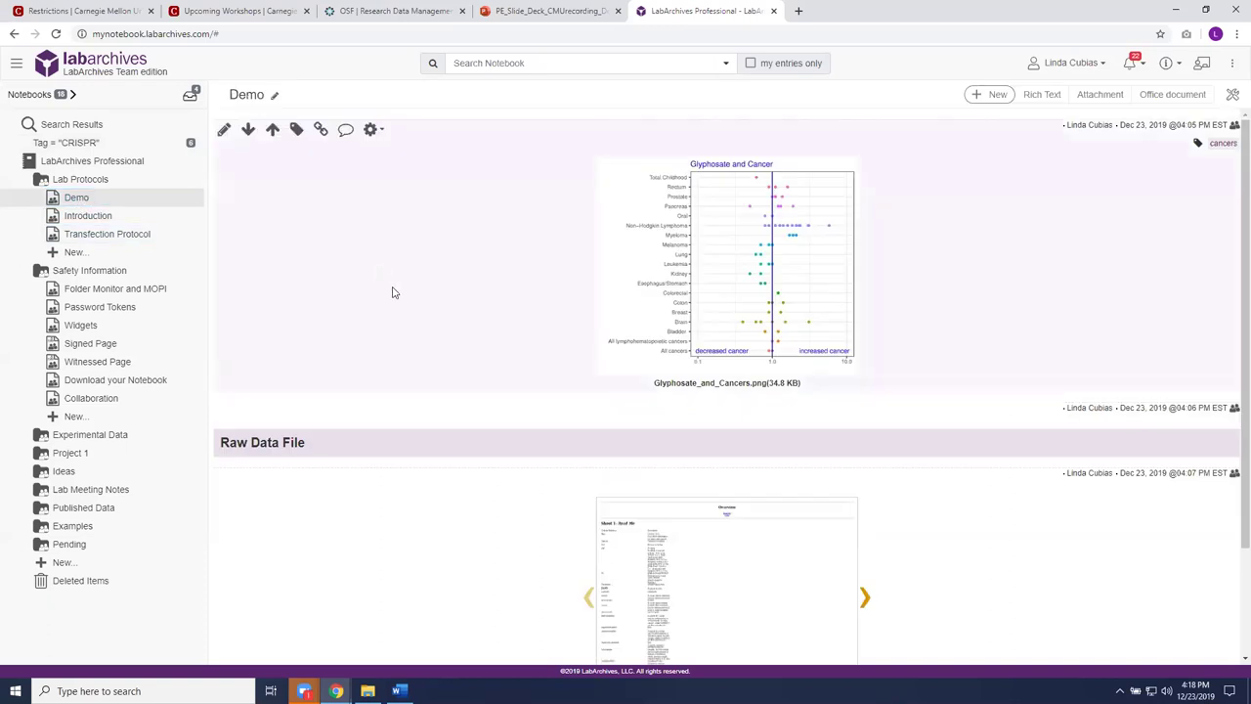
click(320, 132)
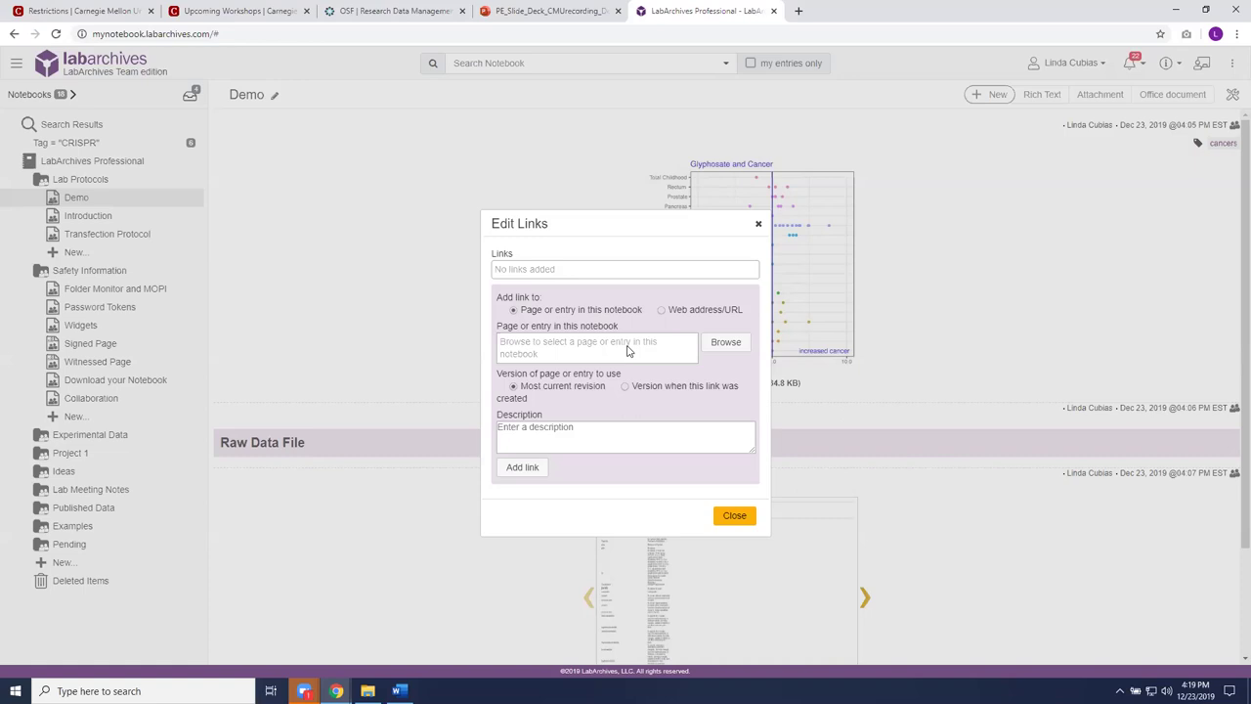
Step: Choose the CHO-K1 entry under Lab Protocols > Transfection Protocol as the link target
click(731, 342)
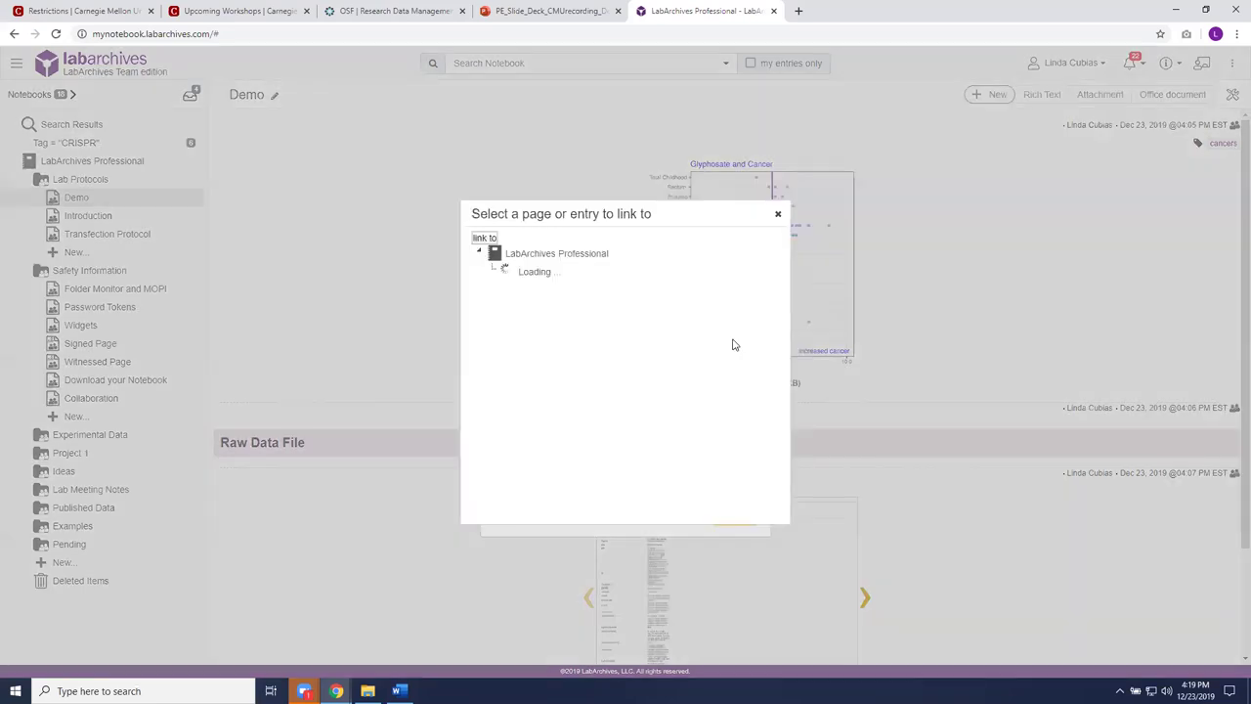
click(493, 272)
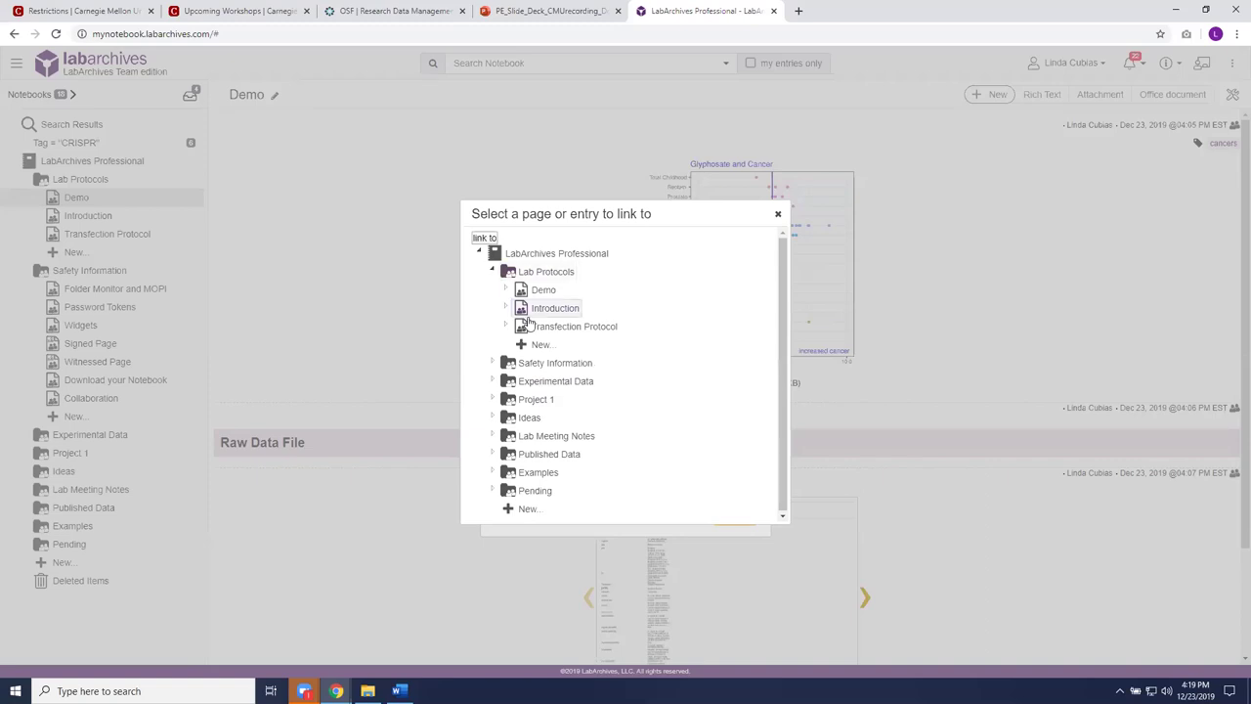
click(537, 329)
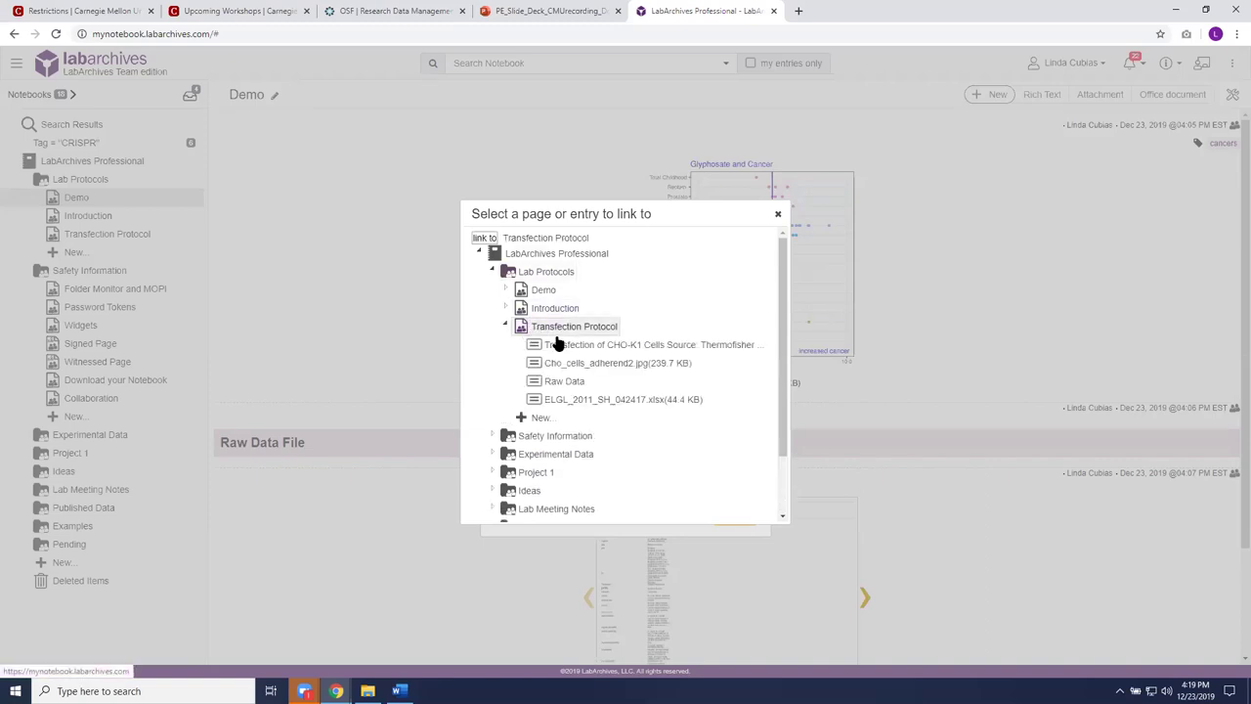
click(562, 348)
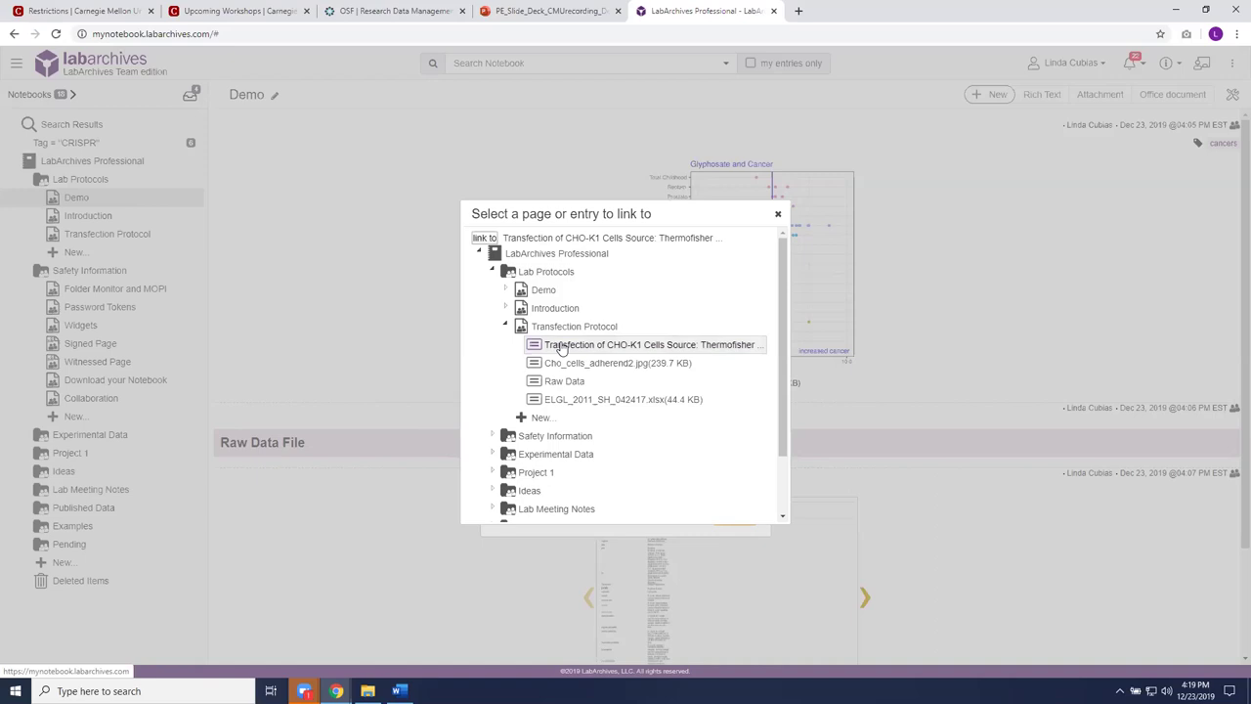
click(484, 238)
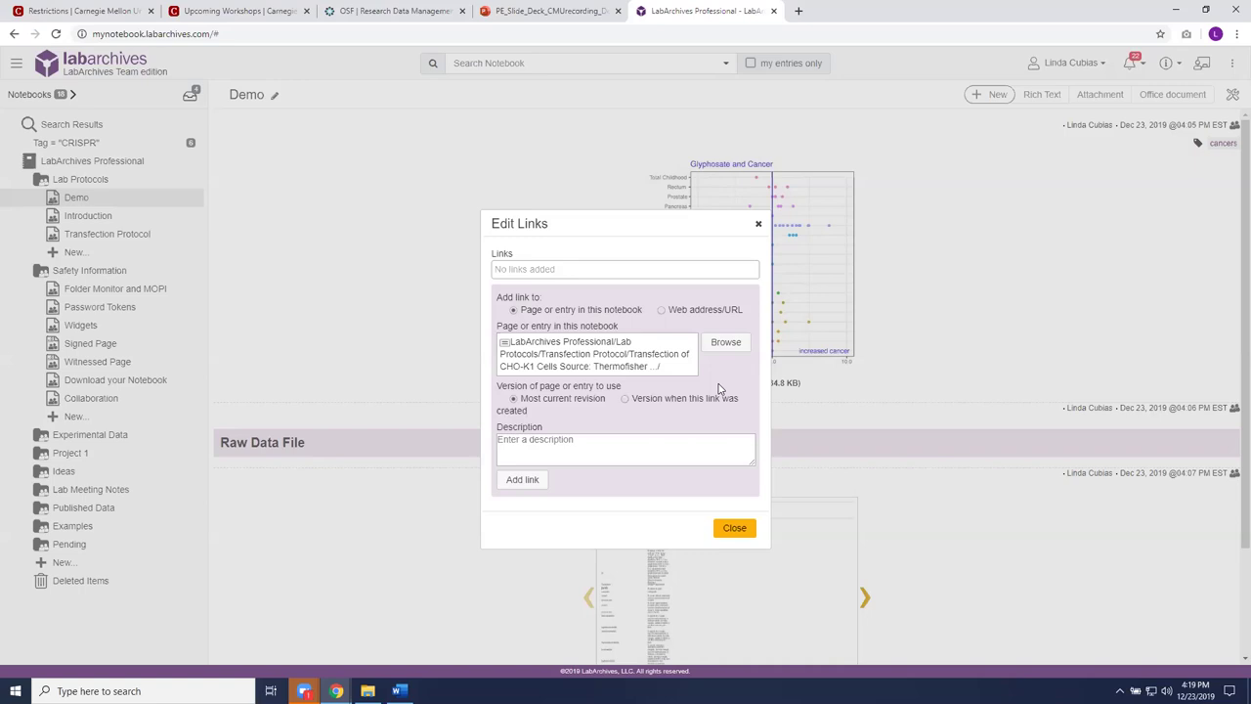
Step: Pin the link to the version when it was created, add it, and preview it
click(626, 401)
click(523, 480)
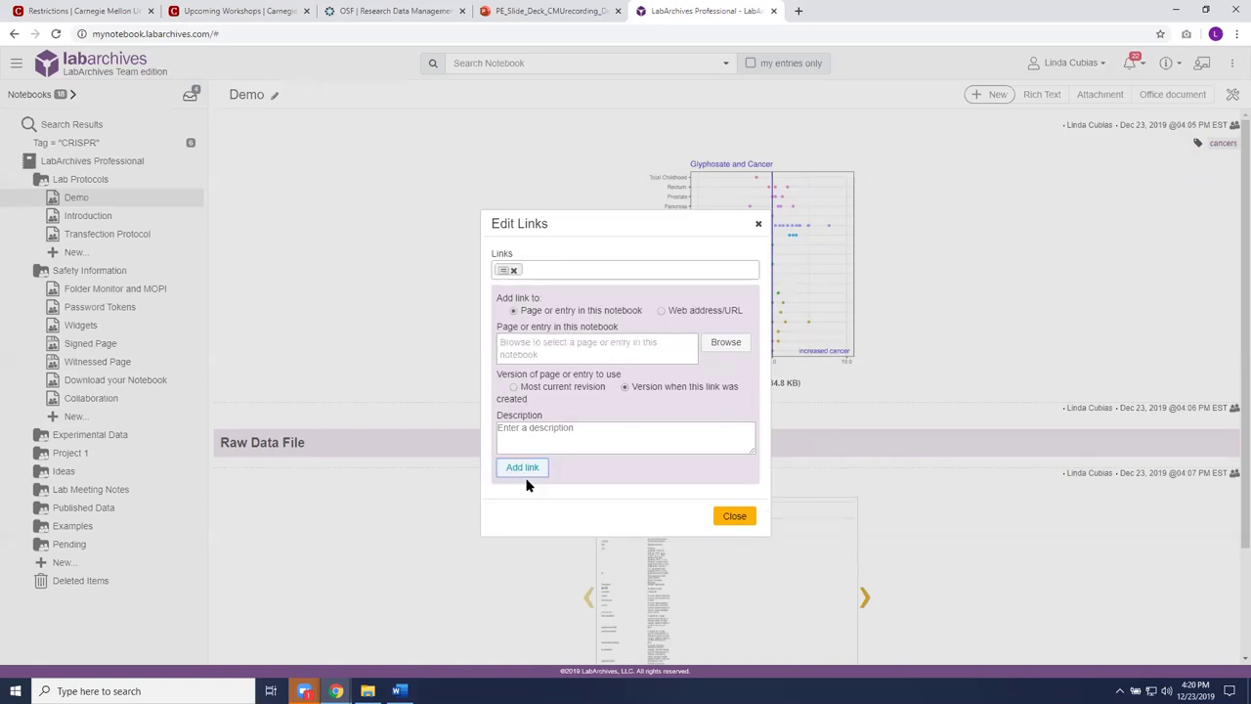
click(735, 519)
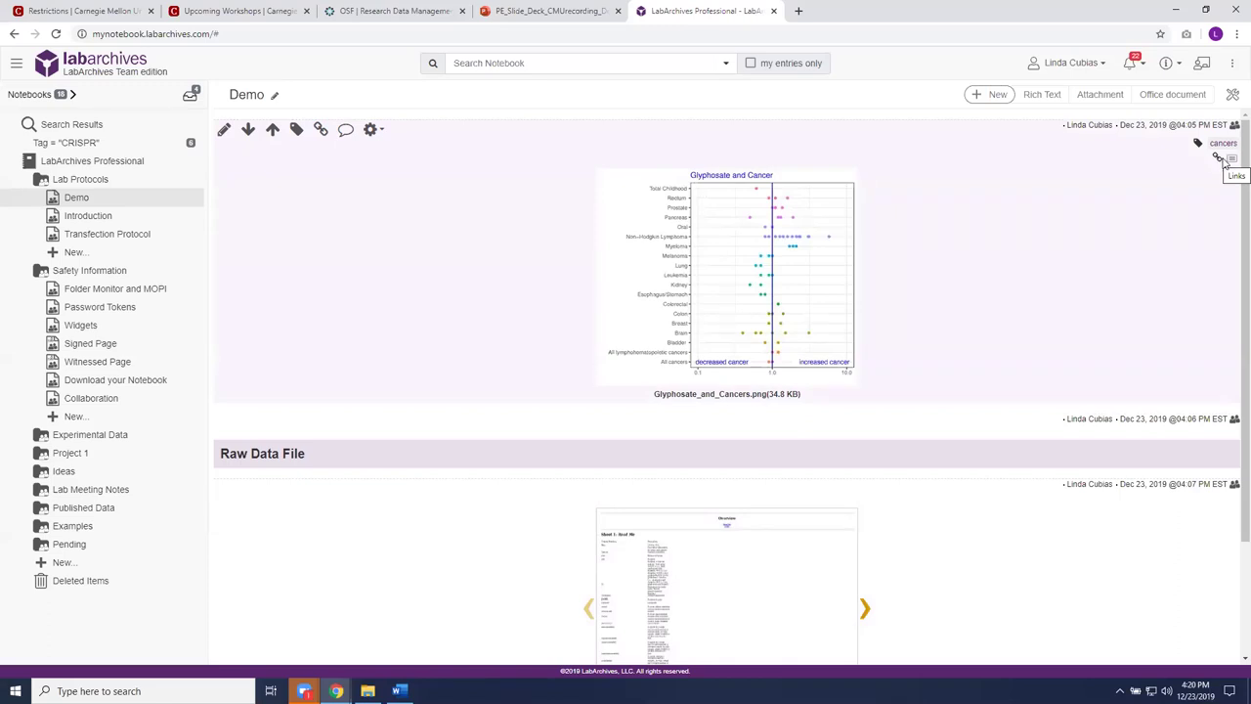
click(1231, 160)
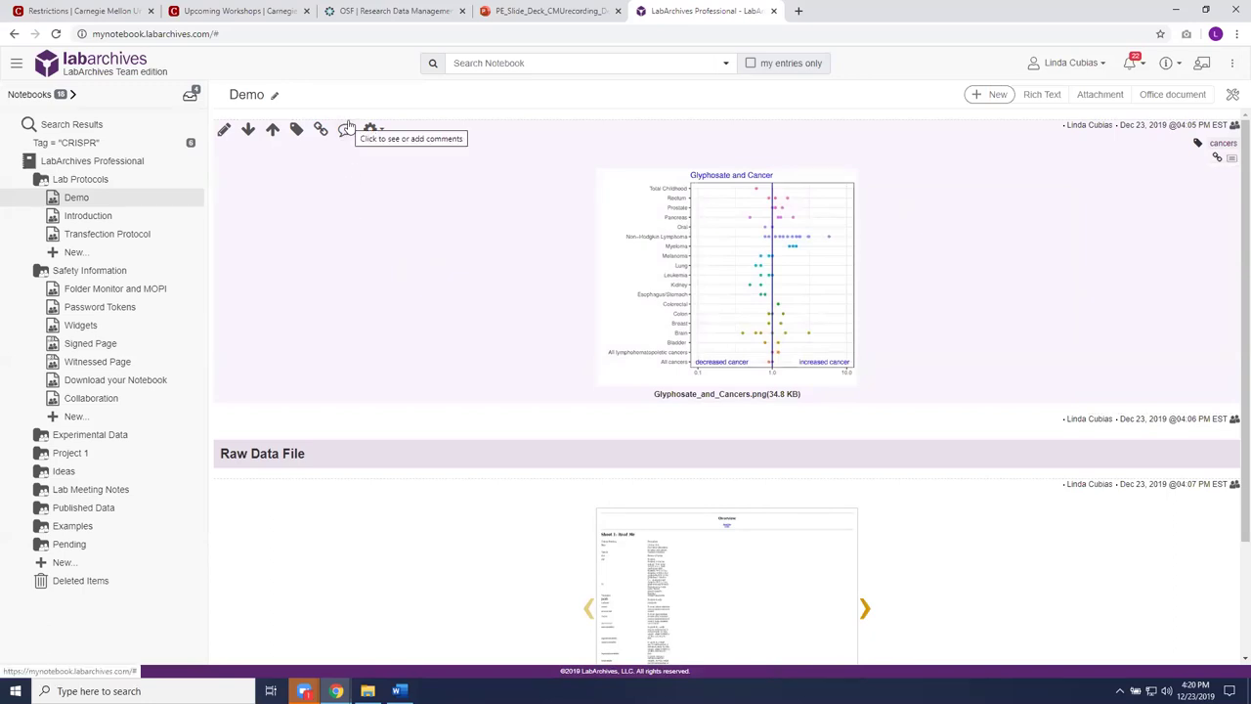
click(345, 130)
scroll(345, 132, down, 2)
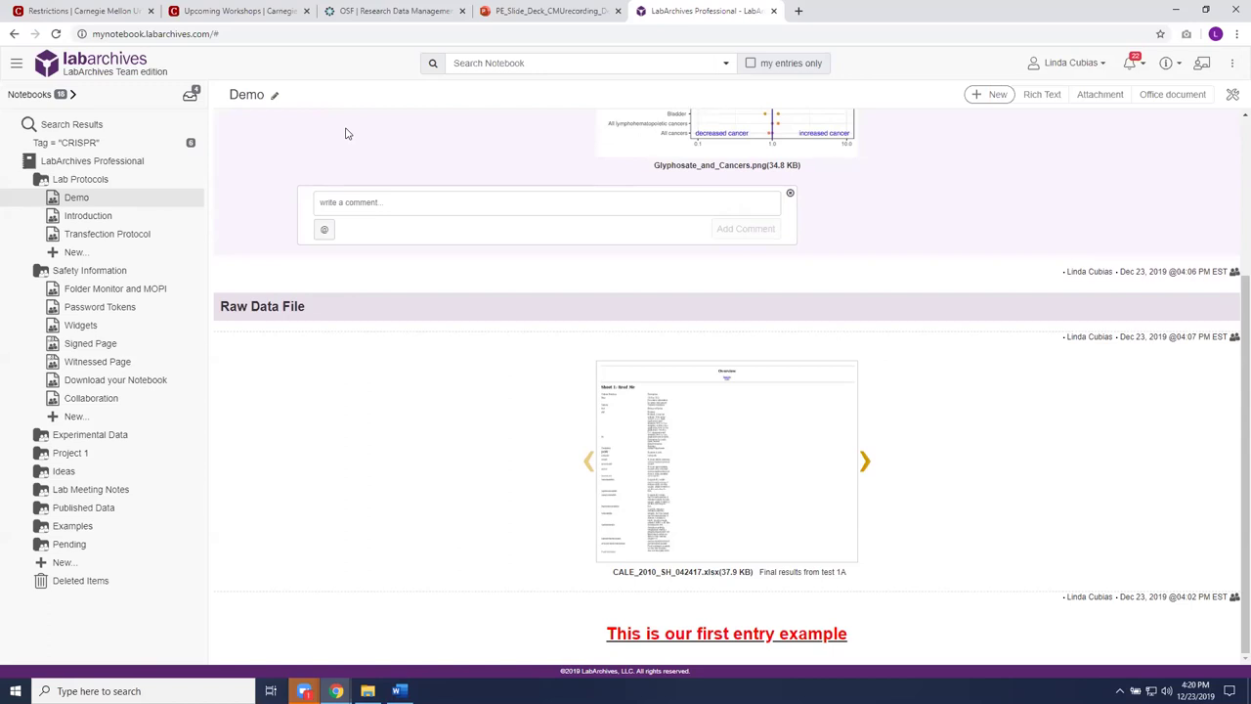
click(402, 200)
text(Look at line)
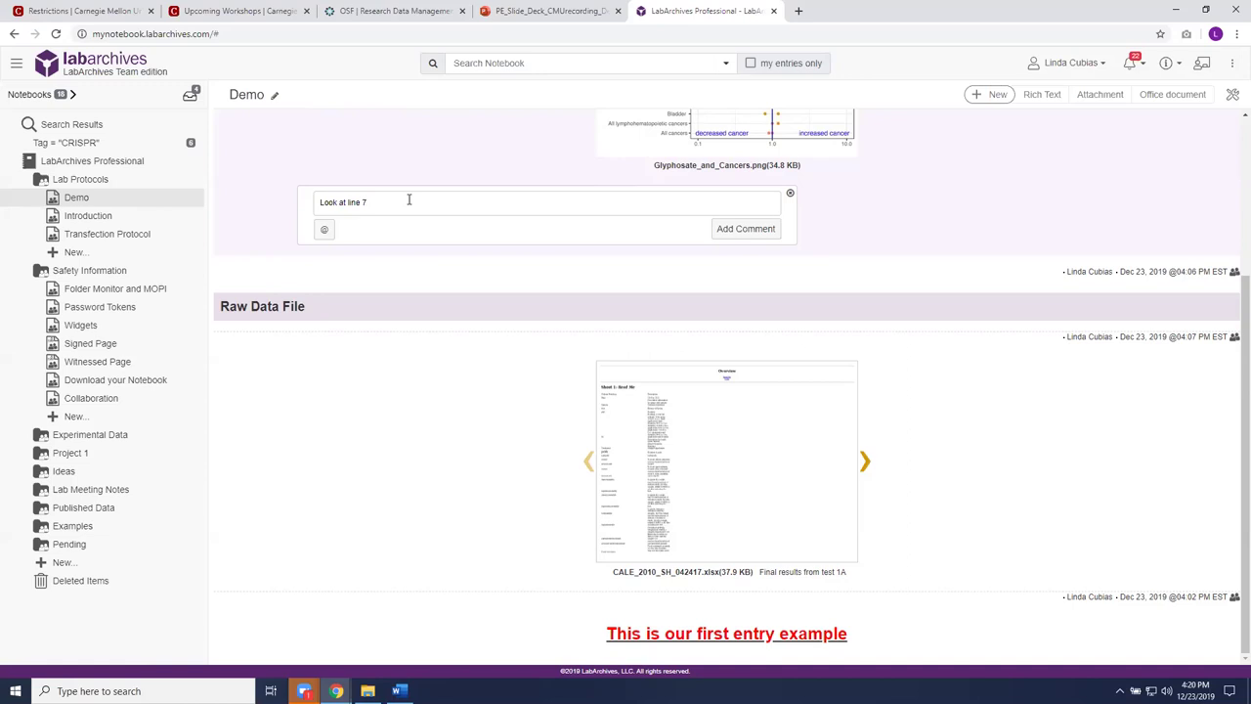
text(7 @)
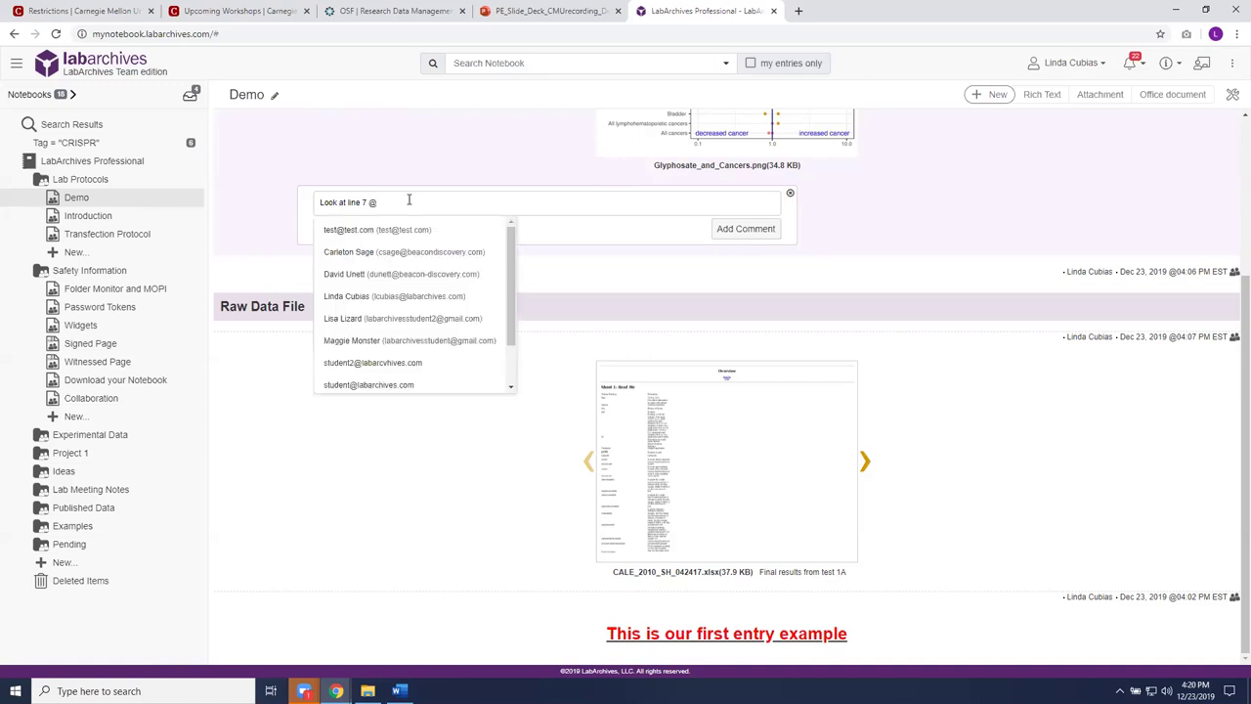
key(Down)
key(Down)
scroll(504, 302, down, 1)
scroll(501, 322, down, 1)
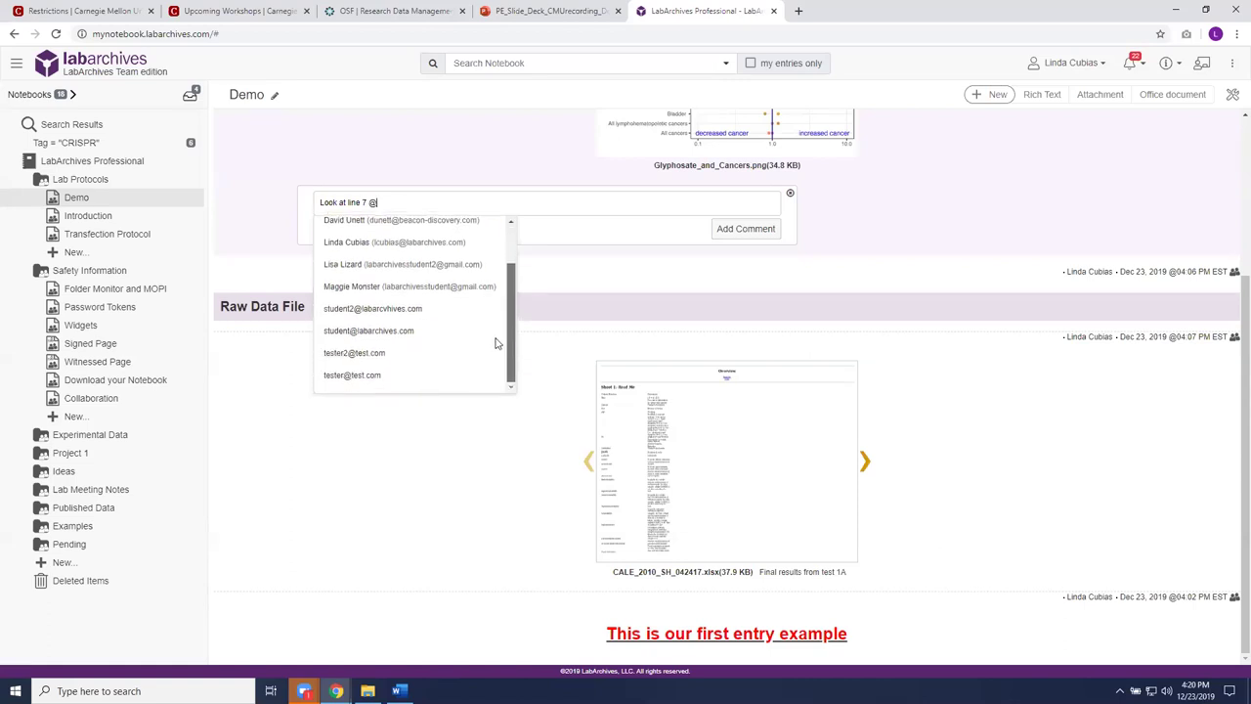
click(422, 334)
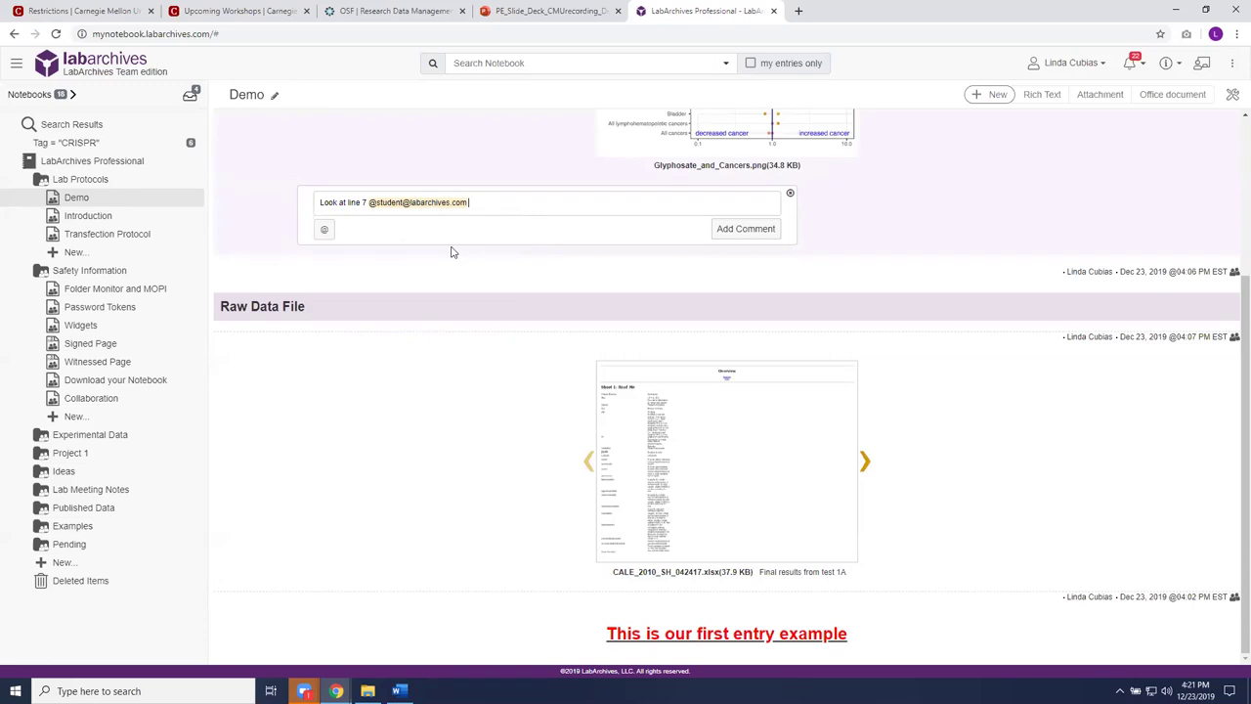
click(745, 233)
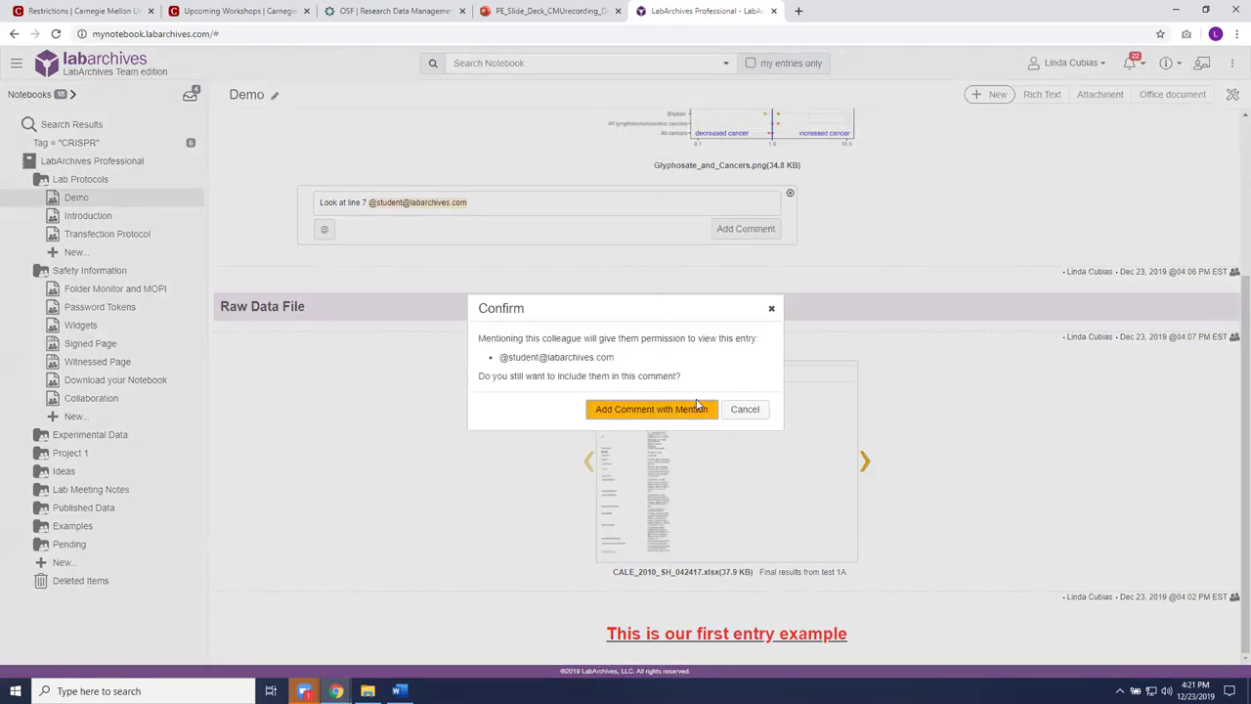
click(690, 410)
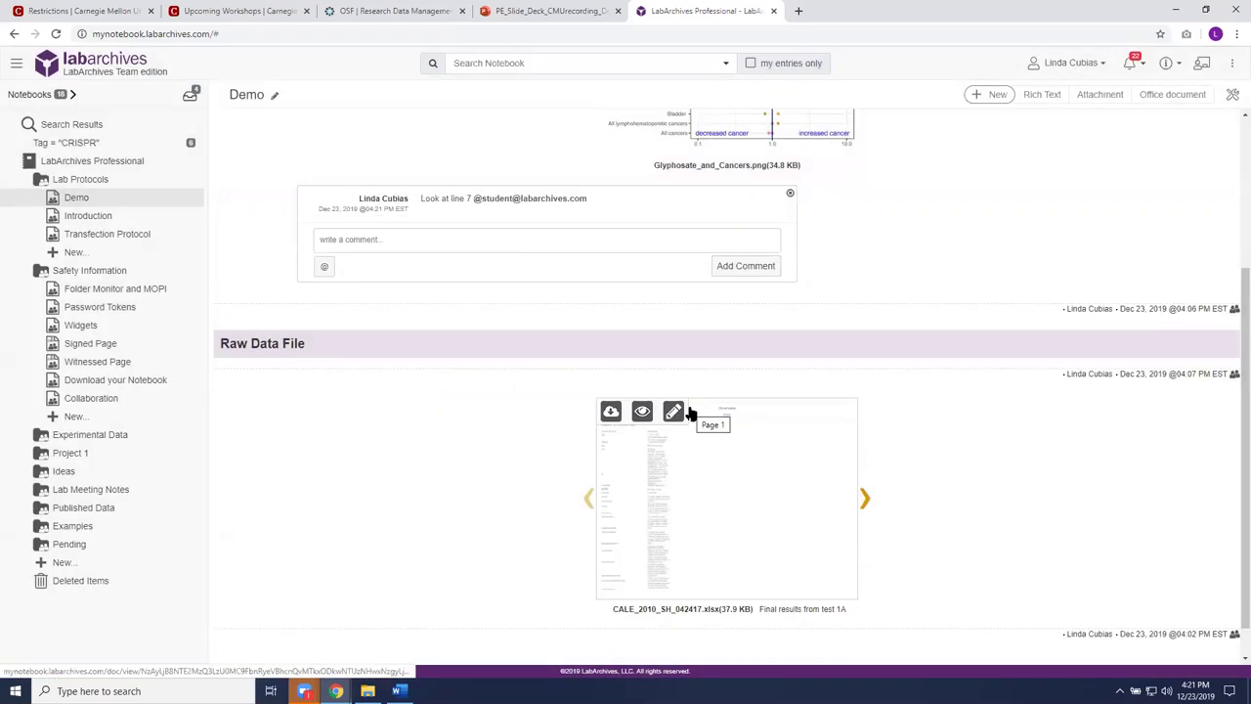
Step: Hide the comment thread beneath the Glyphosate_and_Cancers.png entry
scroll(948, 219, up, 3)
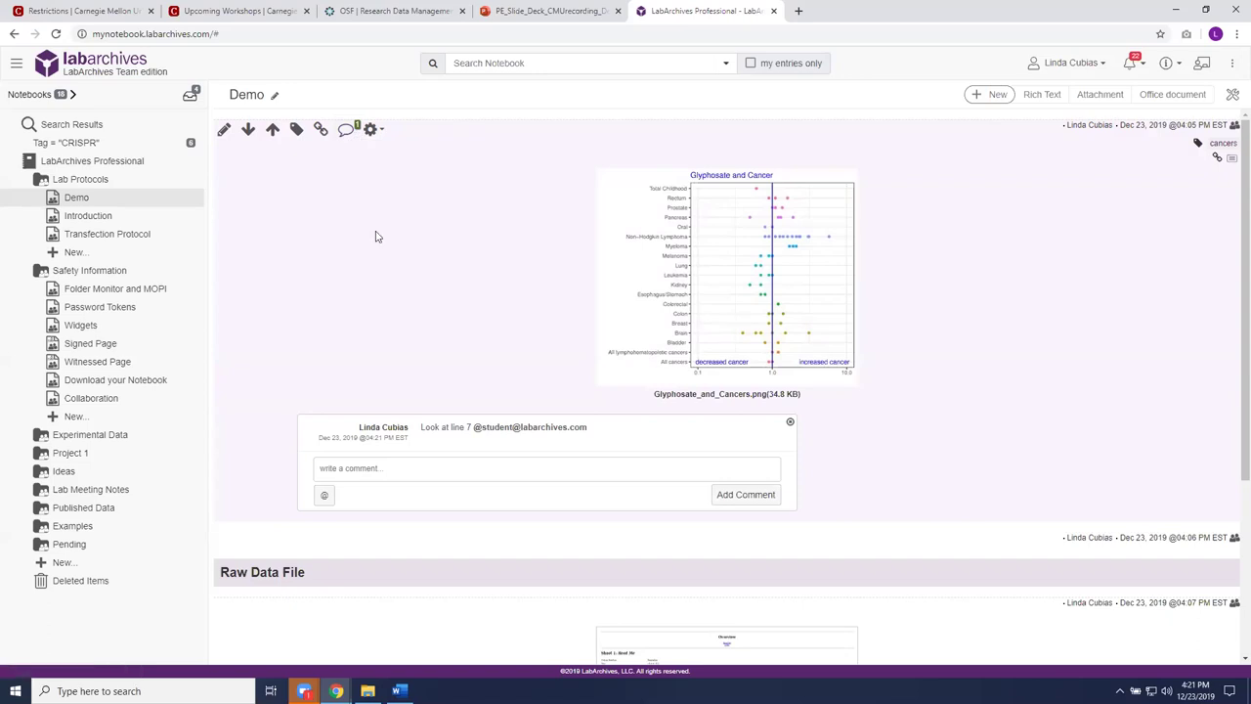
mouse_move(435, 441)
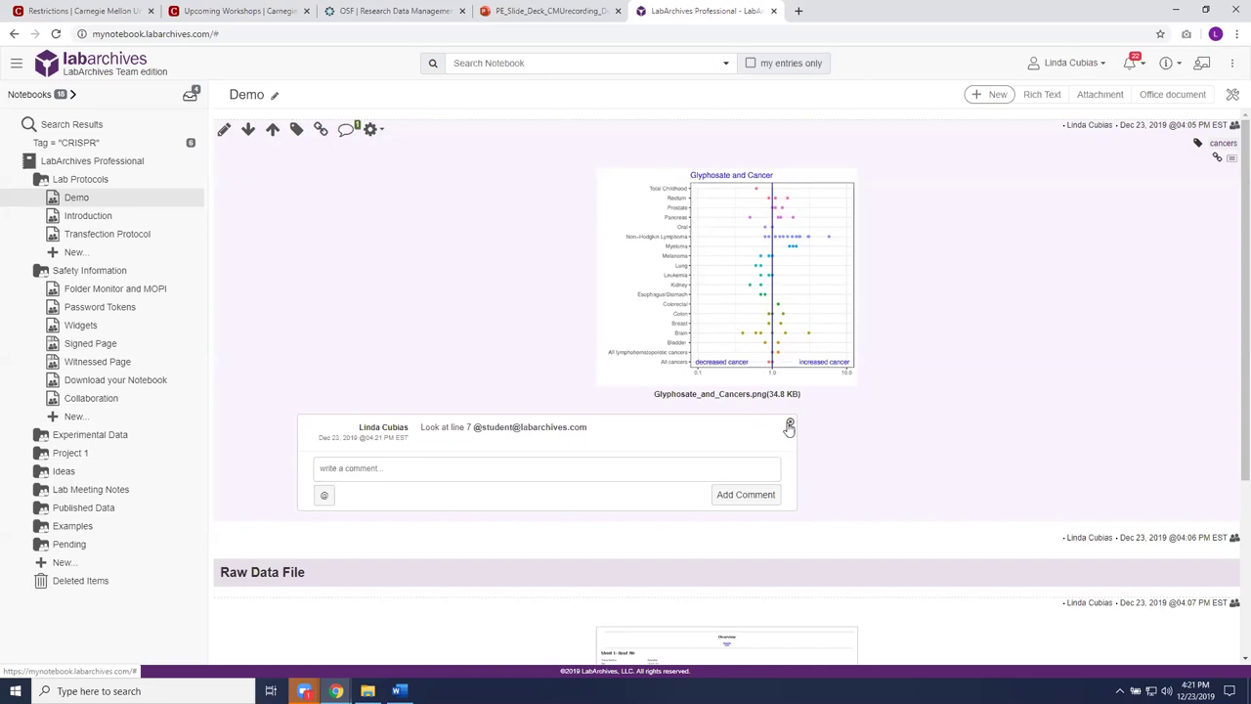
click(789, 423)
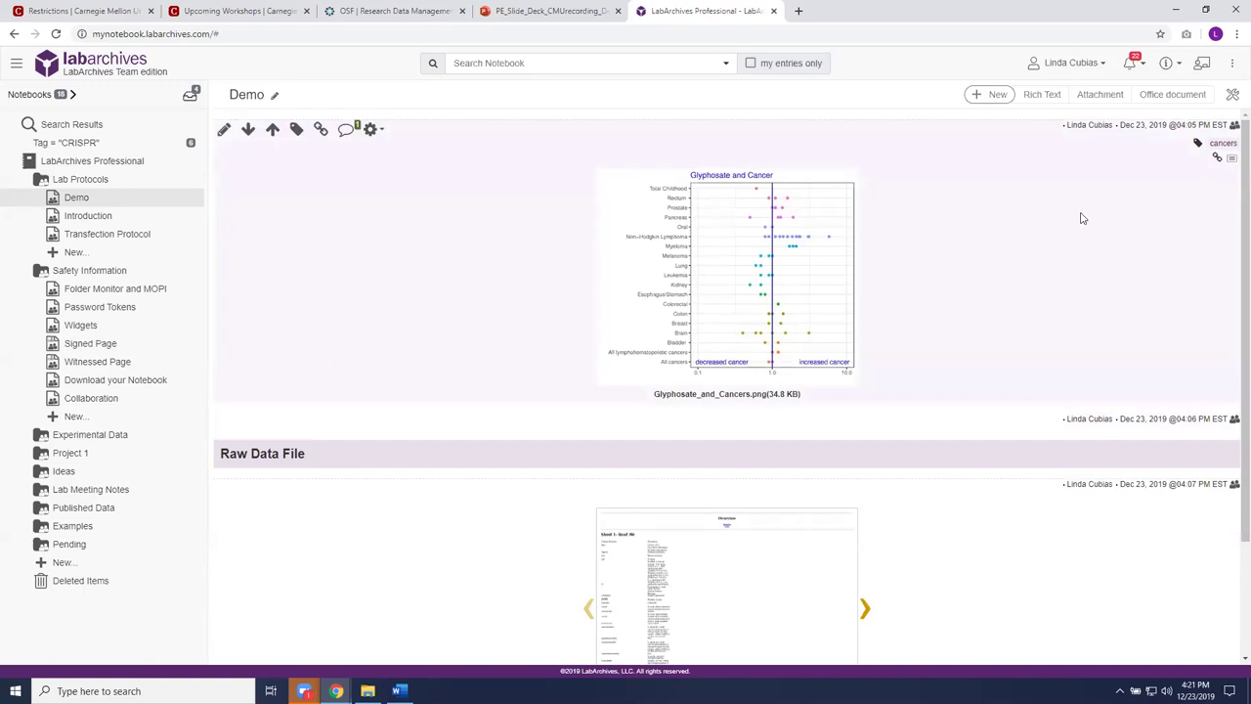
mouse_move(1103, 271)
mouse_move(808, 327)
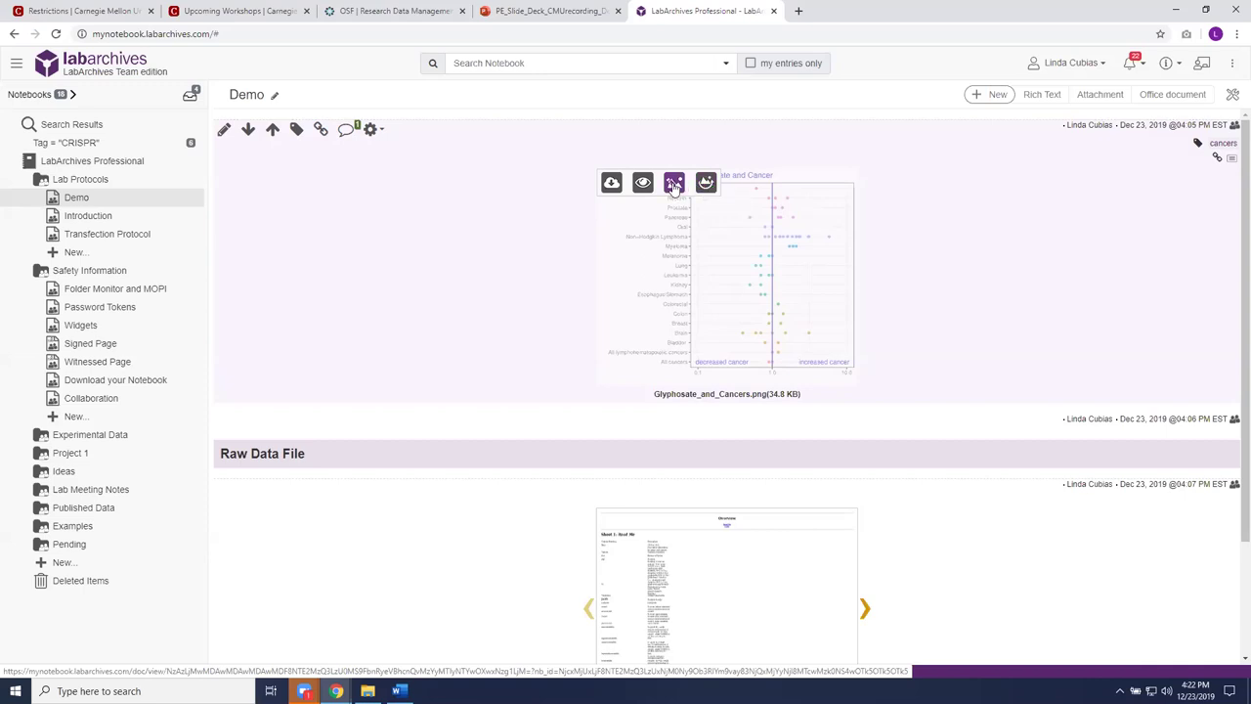
Step: Circle Non-Hodgkin Lymphoma on the chart in Docs Viewer, save, and close the viewer
click(674, 185)
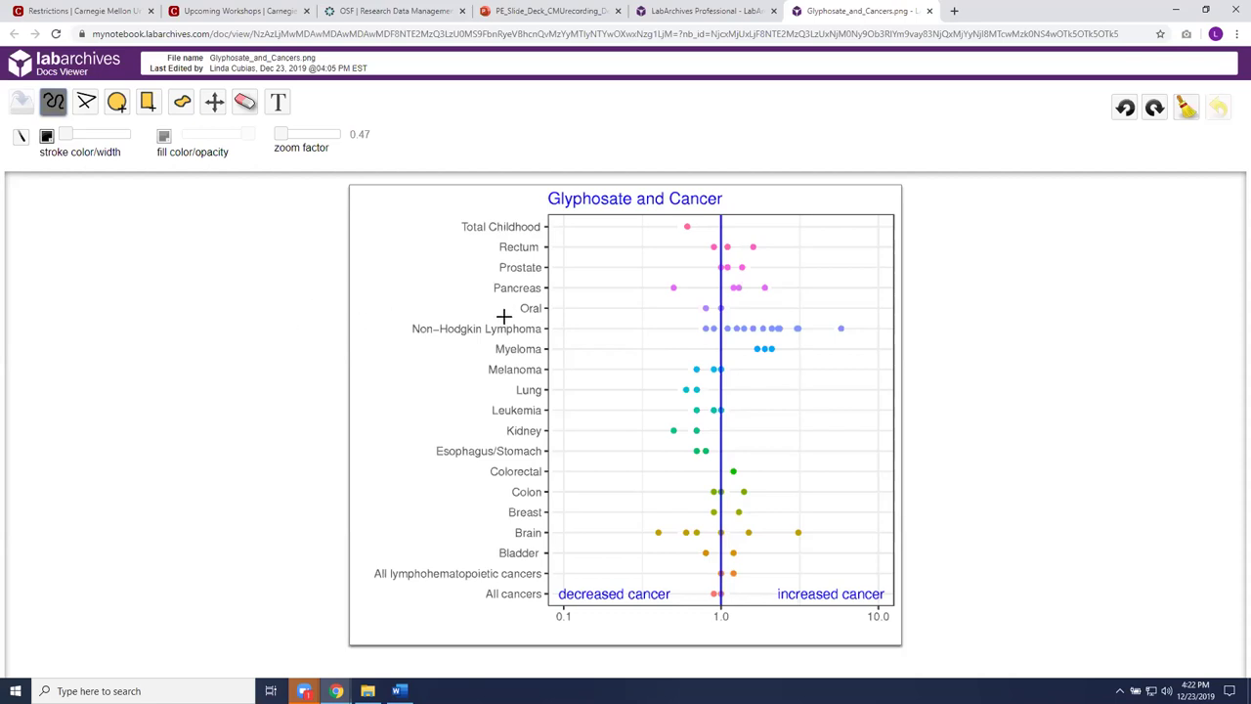
mouse_move(529, 312)
mouse_down()
mouse_move(407, 319)
mouse_move(400, 337)
mouse_move(506, 341)
mouse_move(571, 325)
mouse_move(504, 311)
mouse_up()
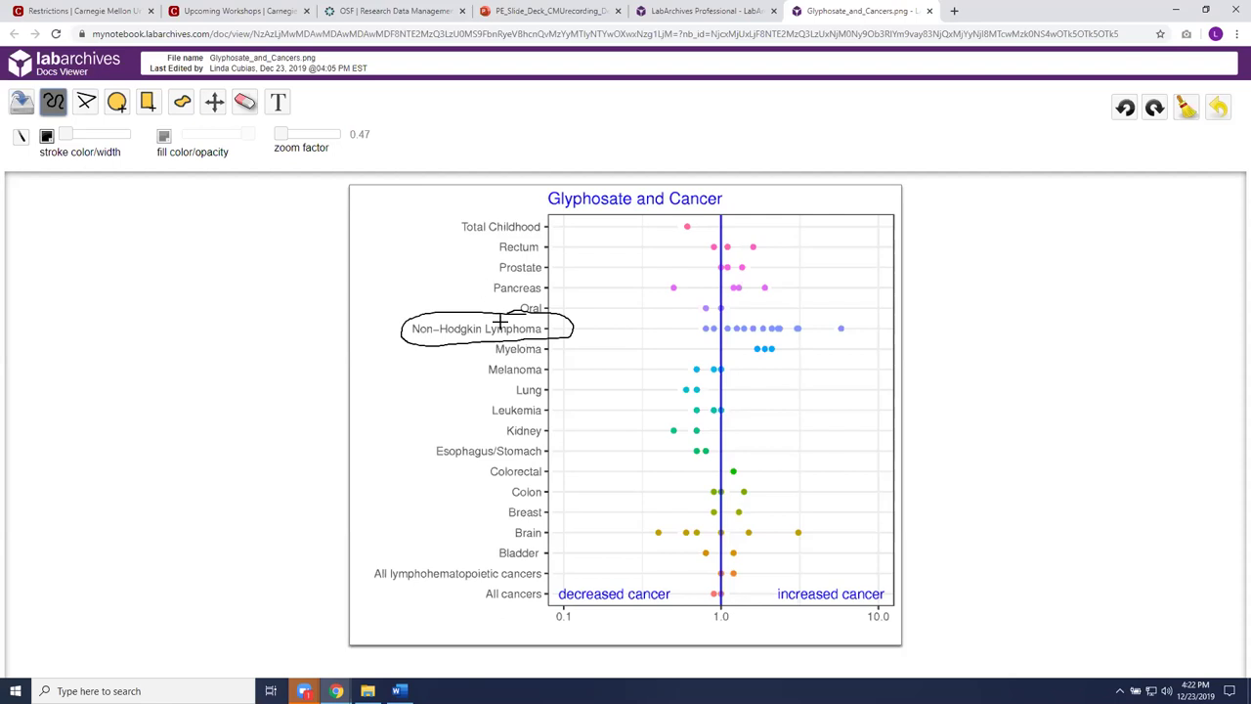
click(21, 108)
click(929, 11)
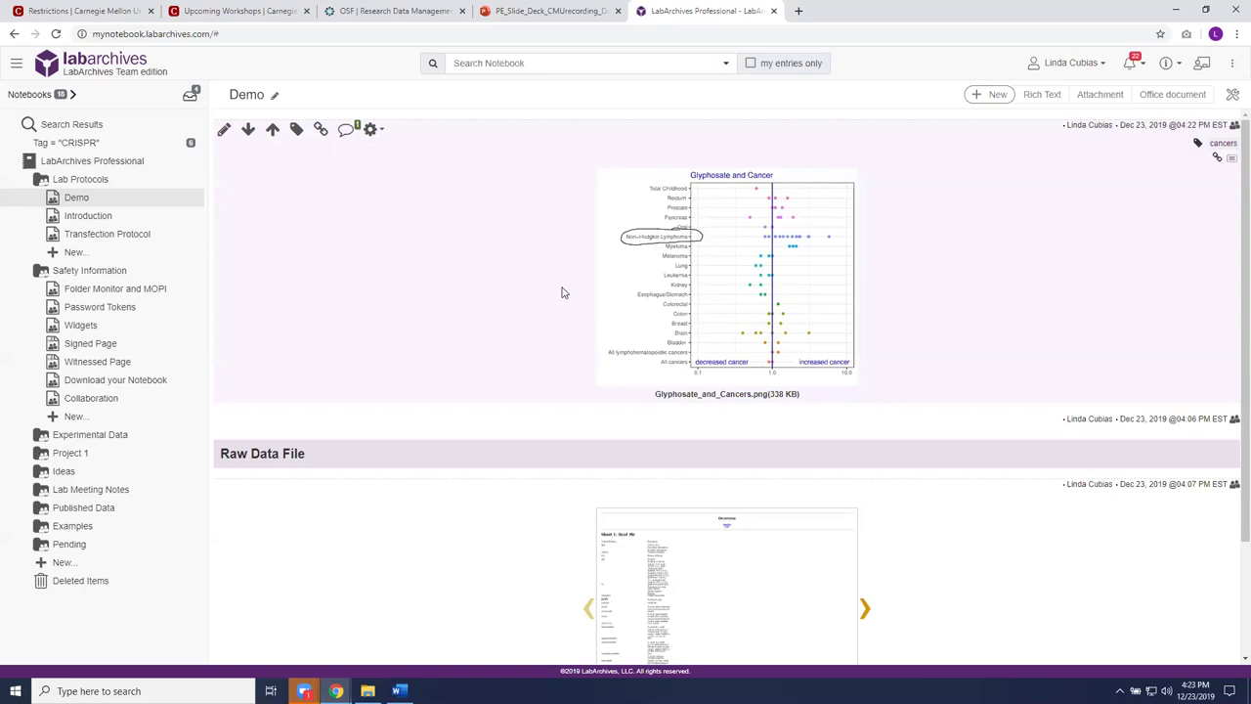
Step: Restore the chart entry to its first uploaded version from the revision history
click(382, 133)
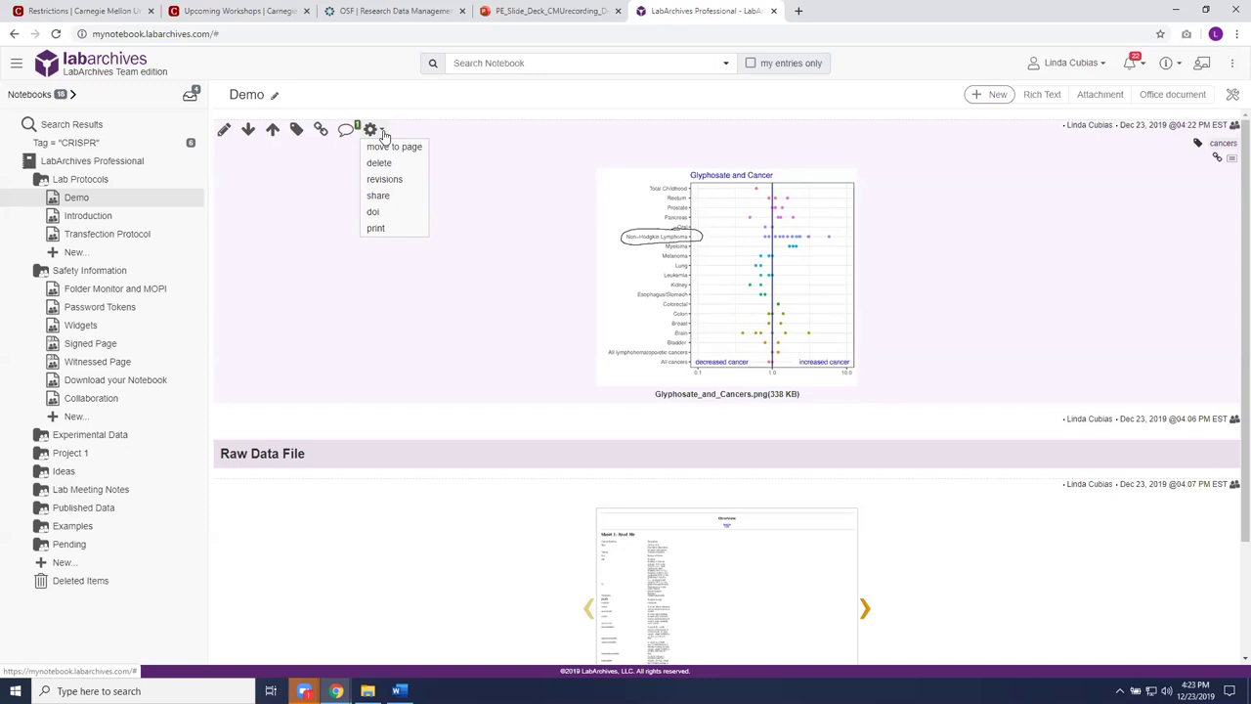
click(399, 182)
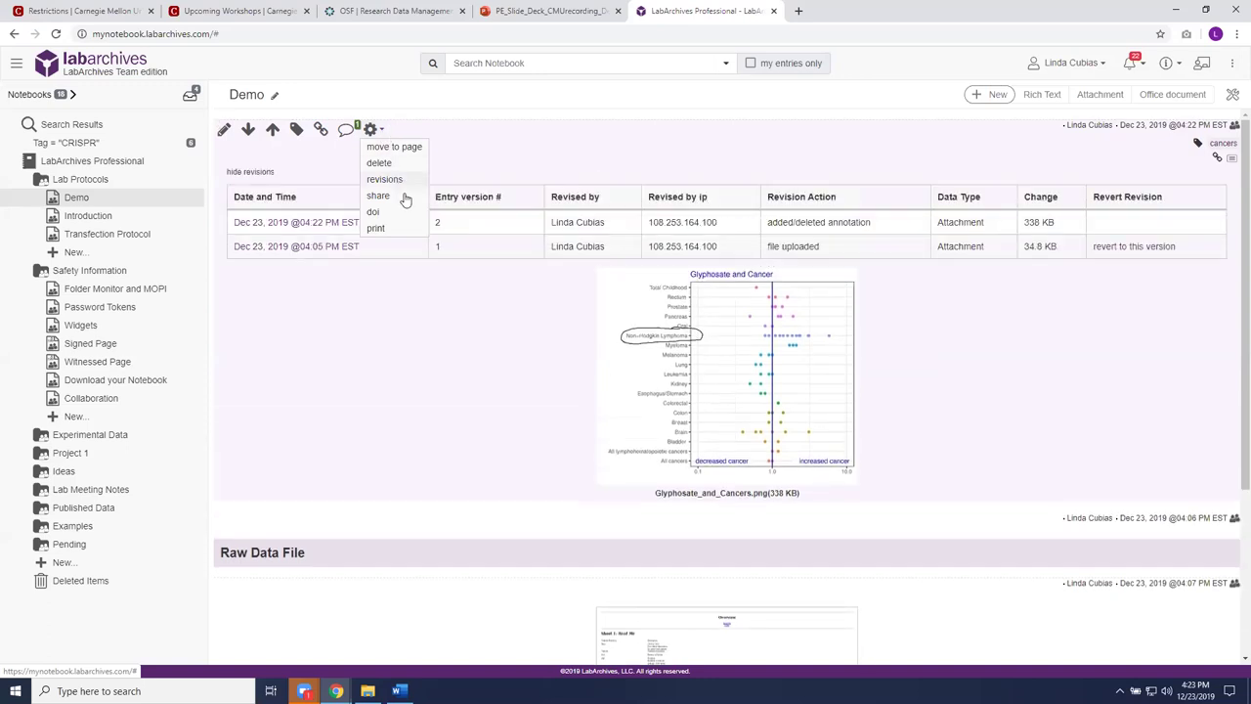
click(472, 390)
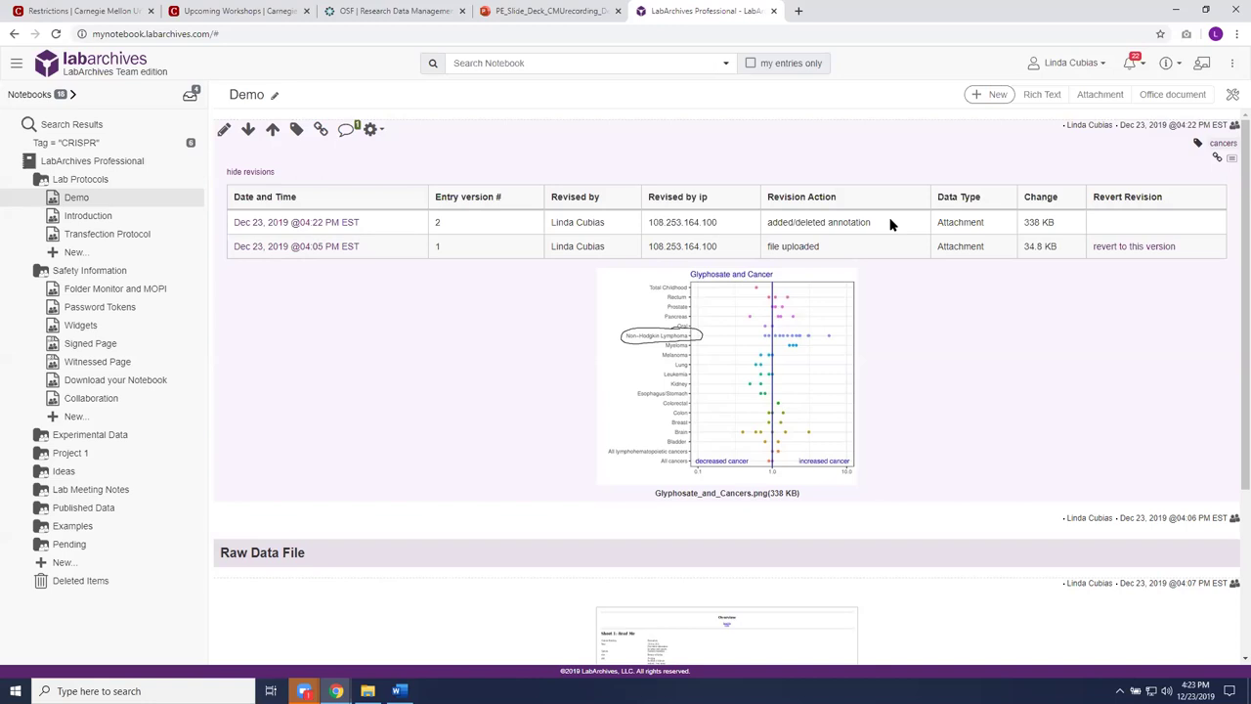
click(313, 250)
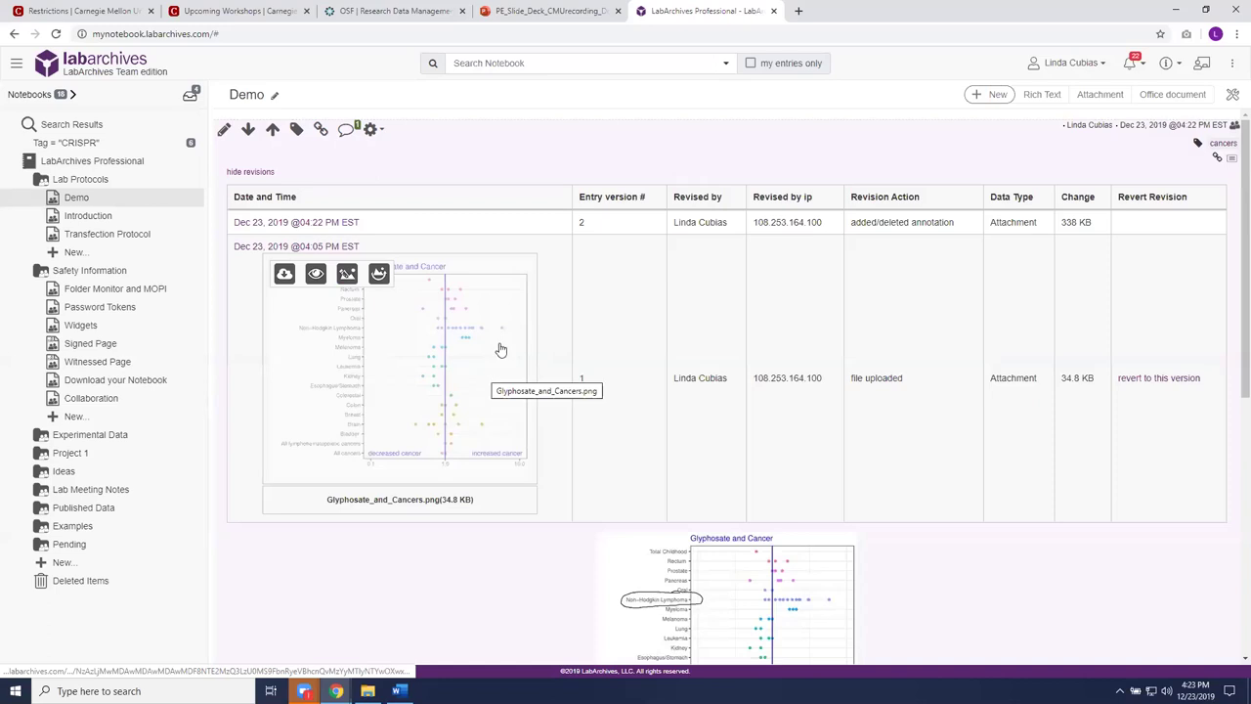
click(1159, 381)
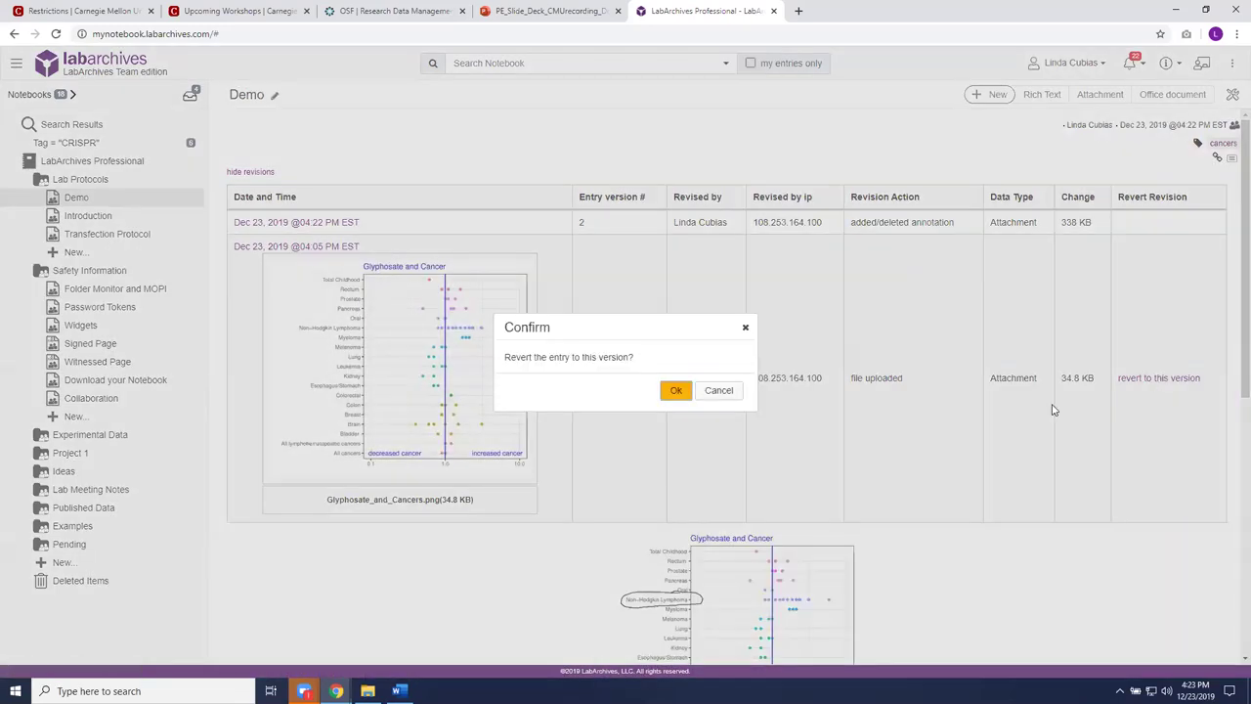
click(675, 391)
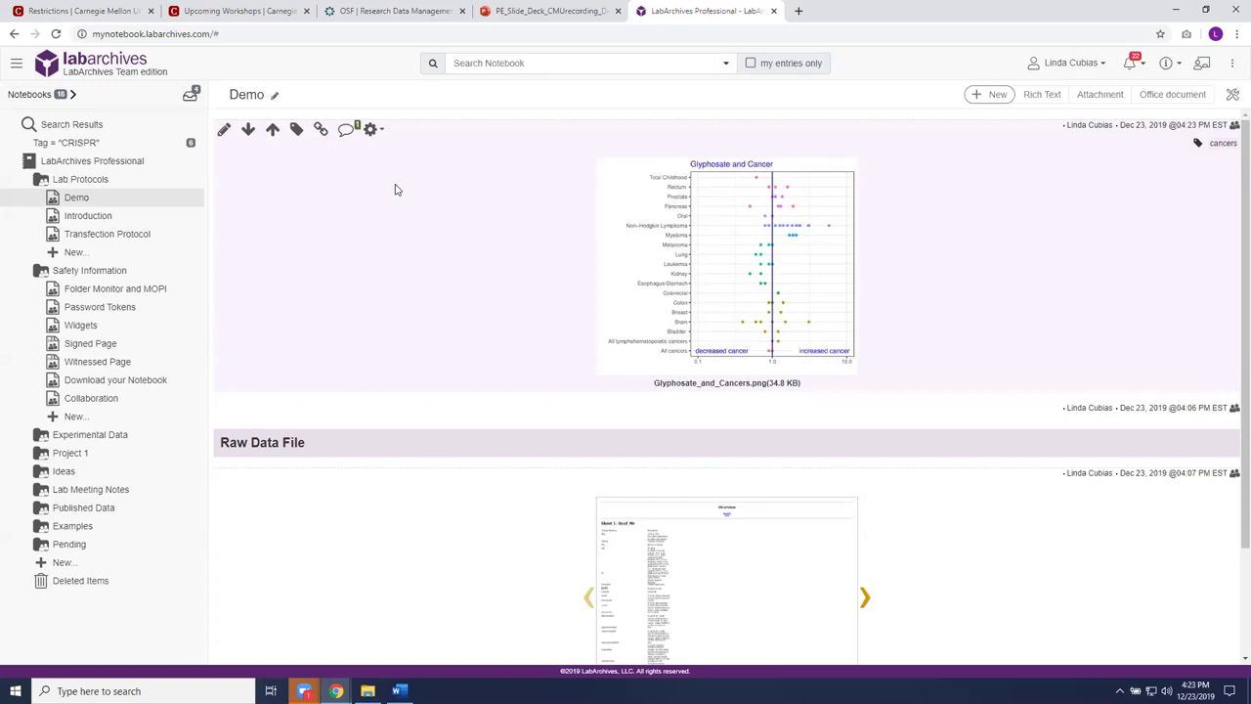
Step: Delete the Glyphosate_and_Cancers.png entry via its gear menu and confirm
click(383, 137)
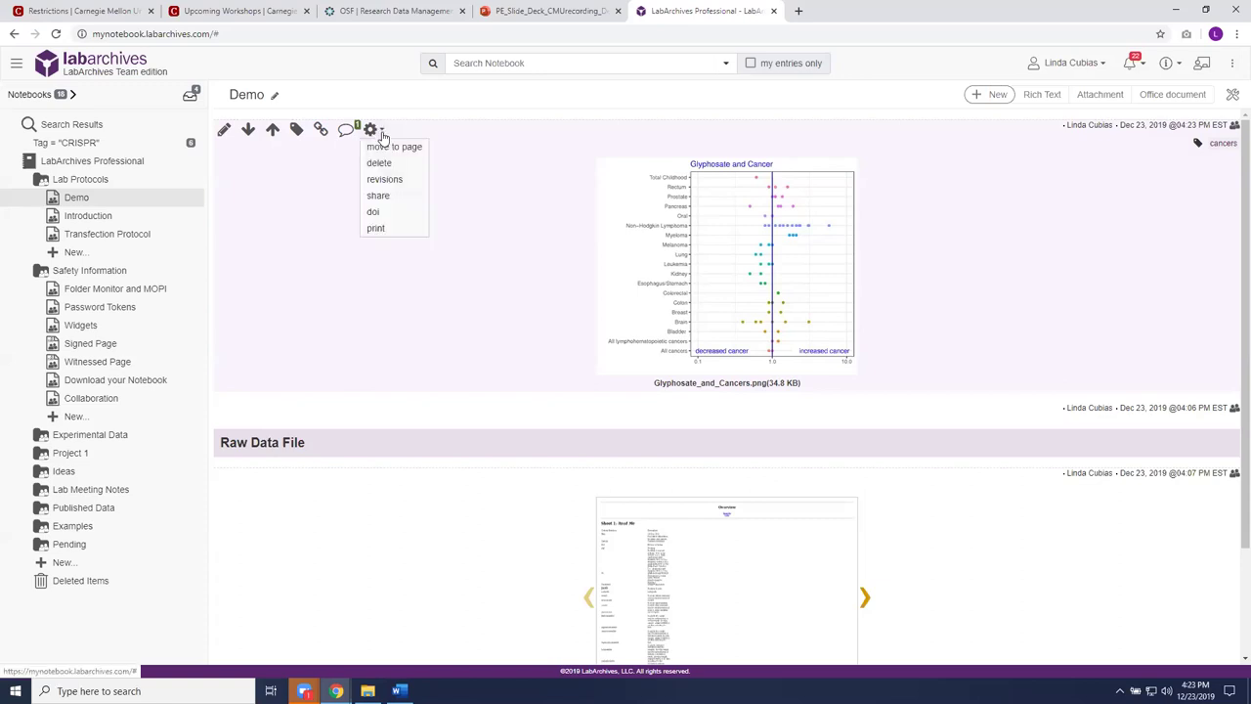
click(387, 166)
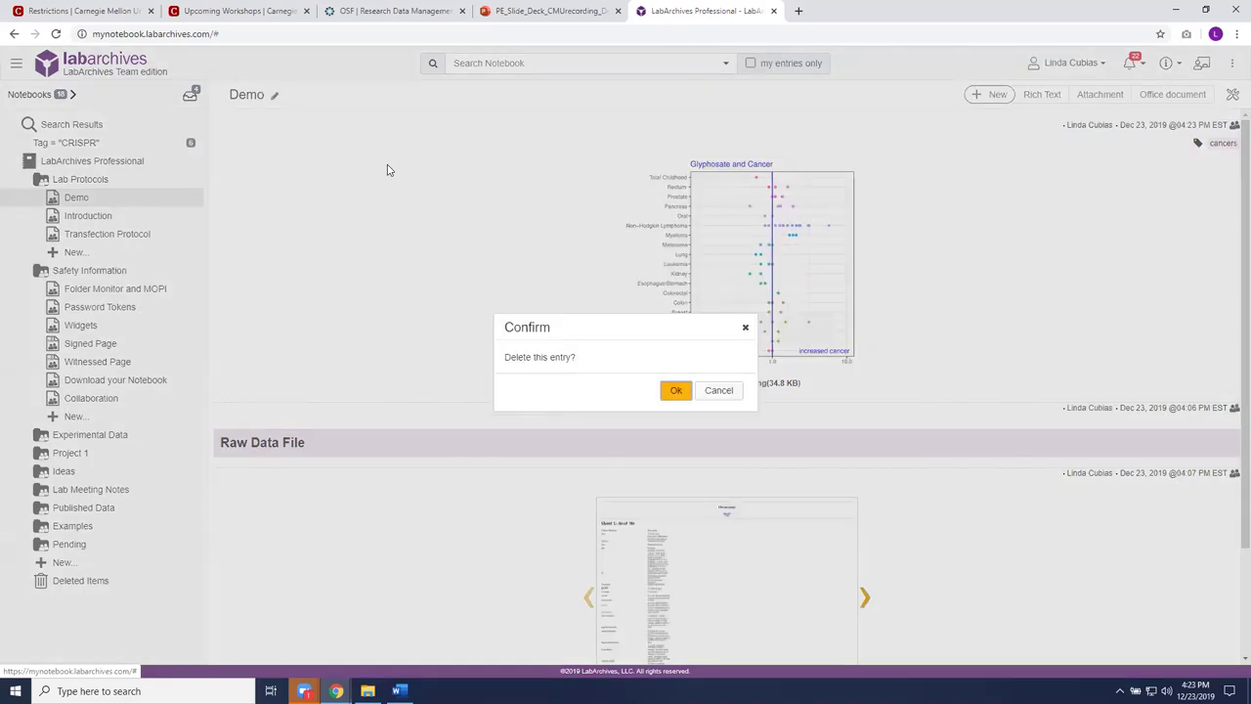
click(676, 391)
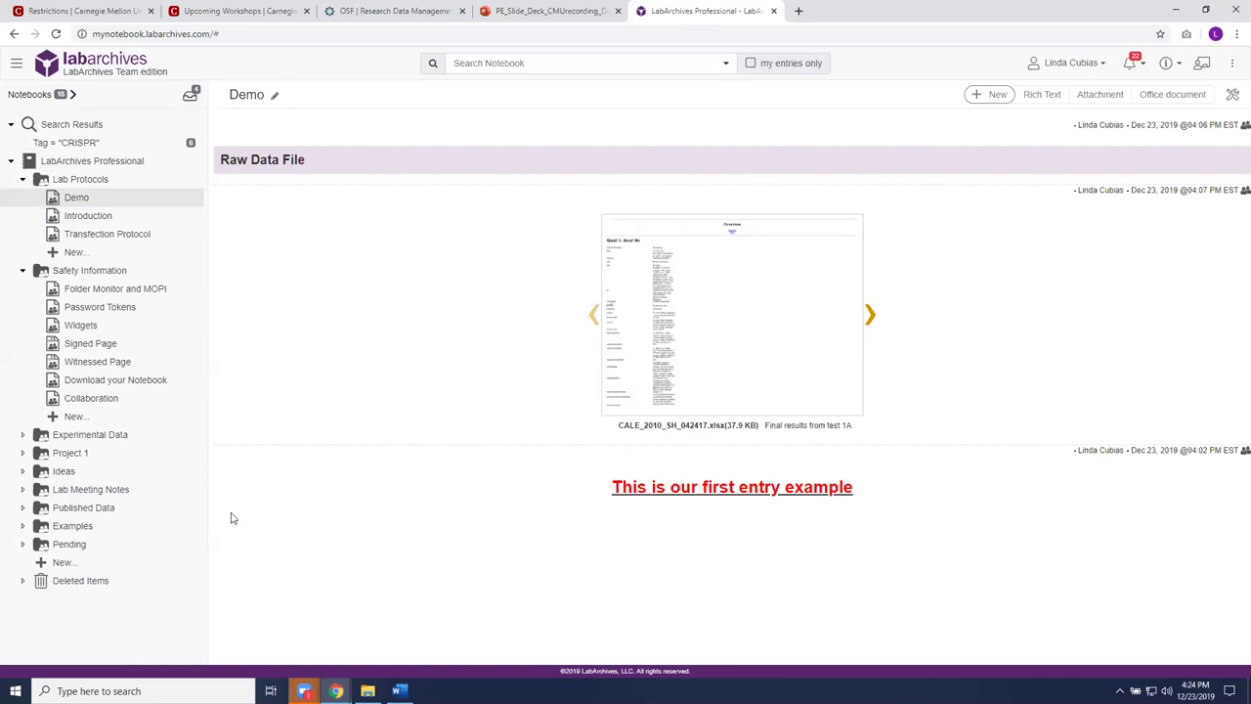
click(1232, 98)
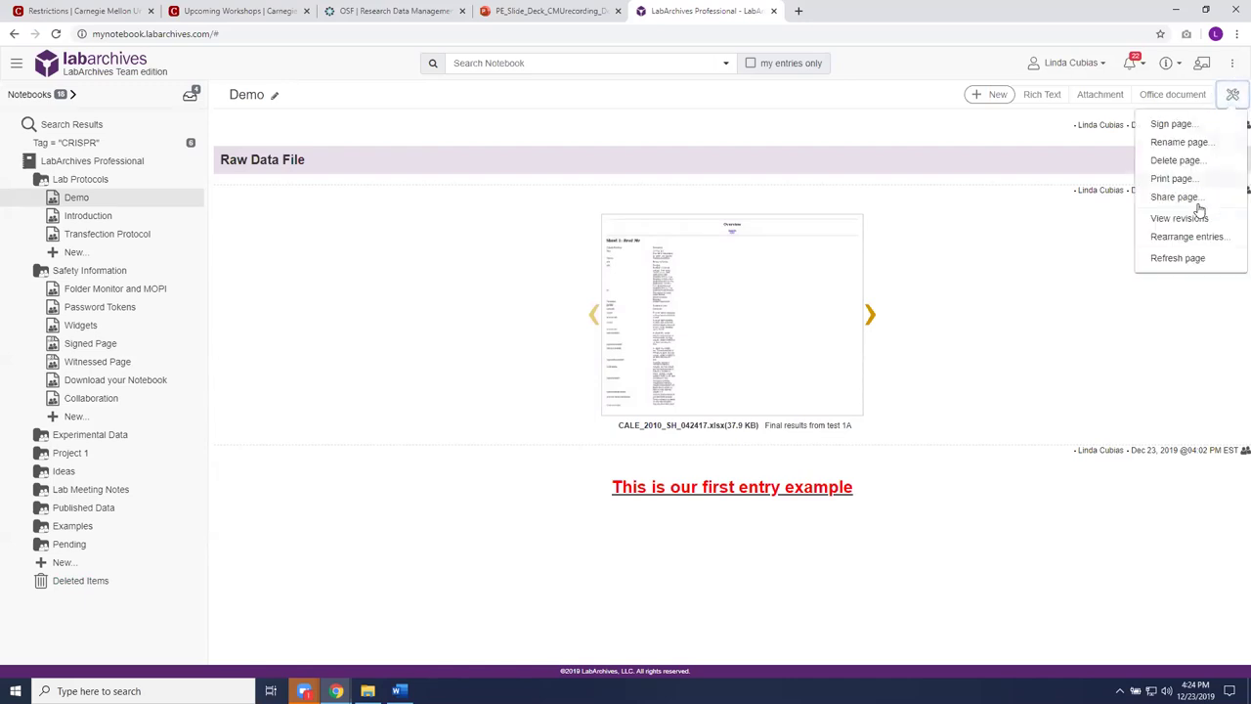
click(1198, 221)
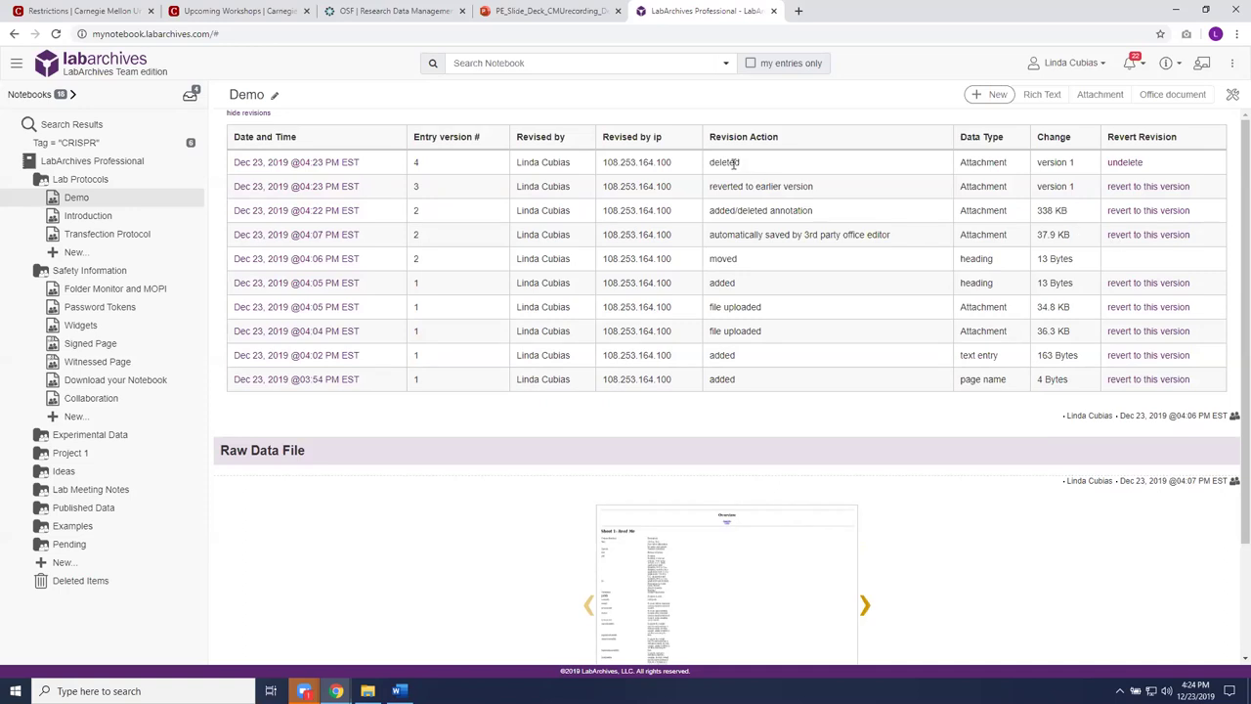
click(1126, 162)
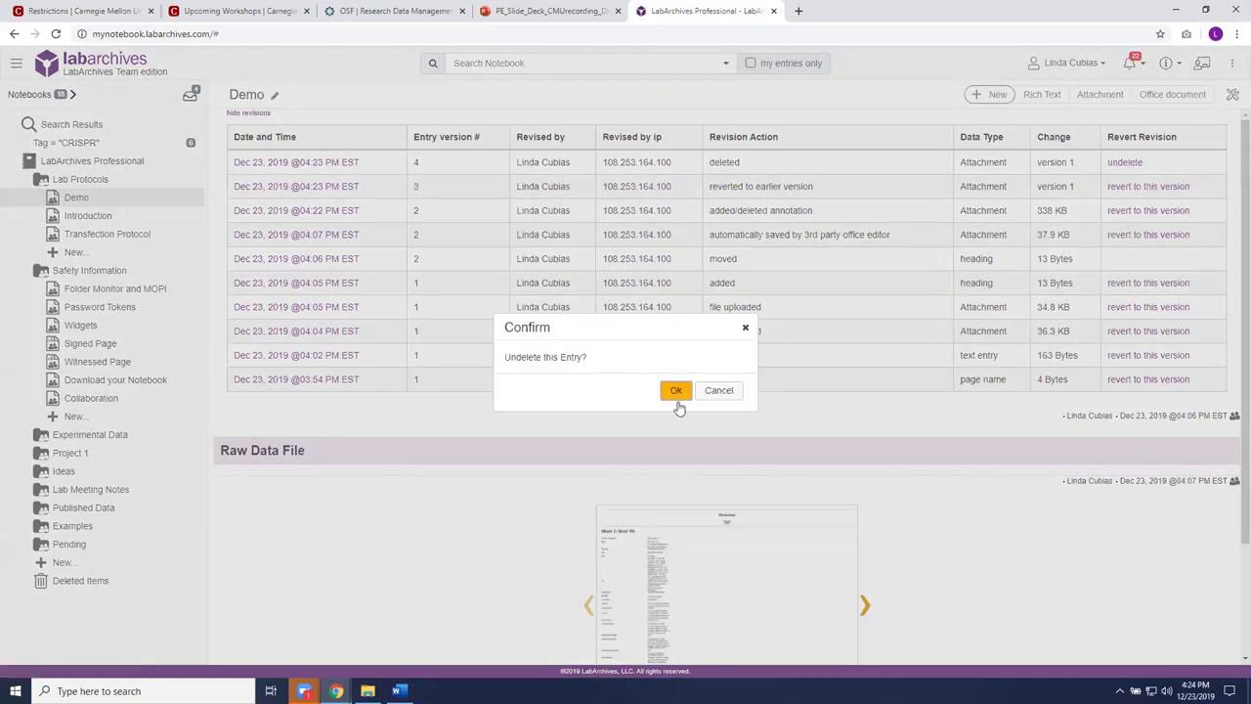
click(675, 390)
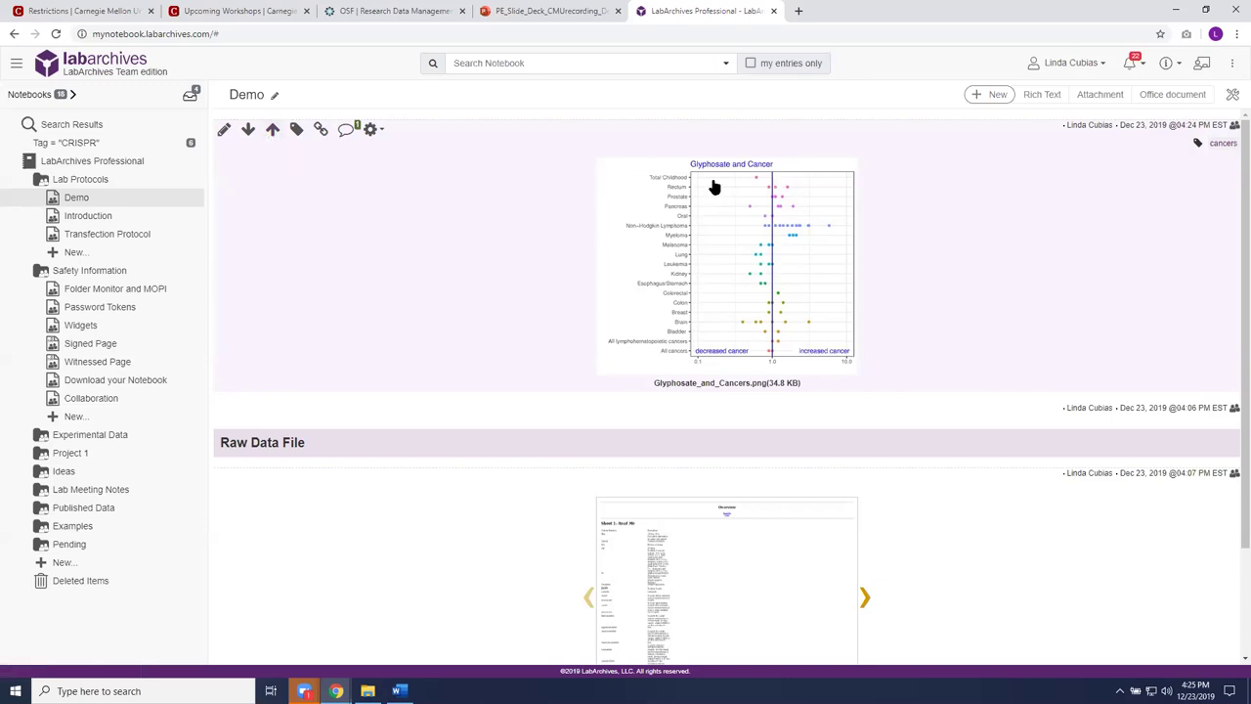
click(1232, 96)
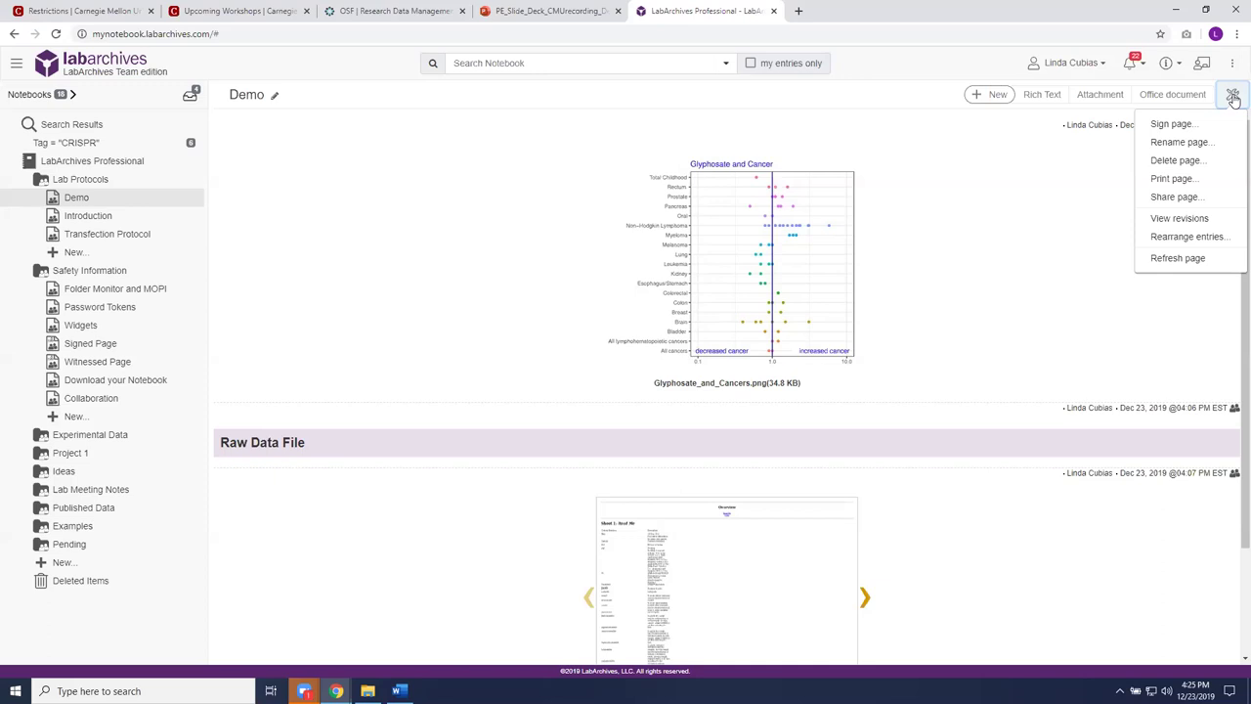
click(983, 62)
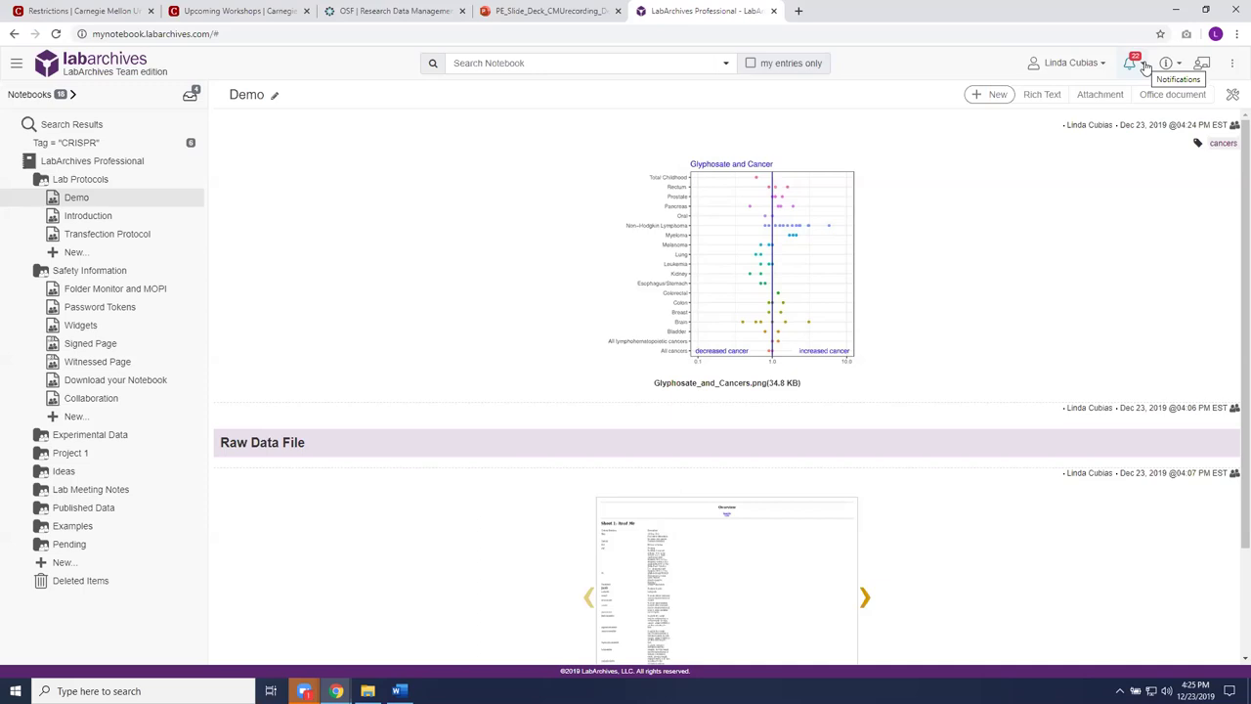
Step: Open the Activity Feed of comment notifications from the Notifications bell
click(1145, 64)
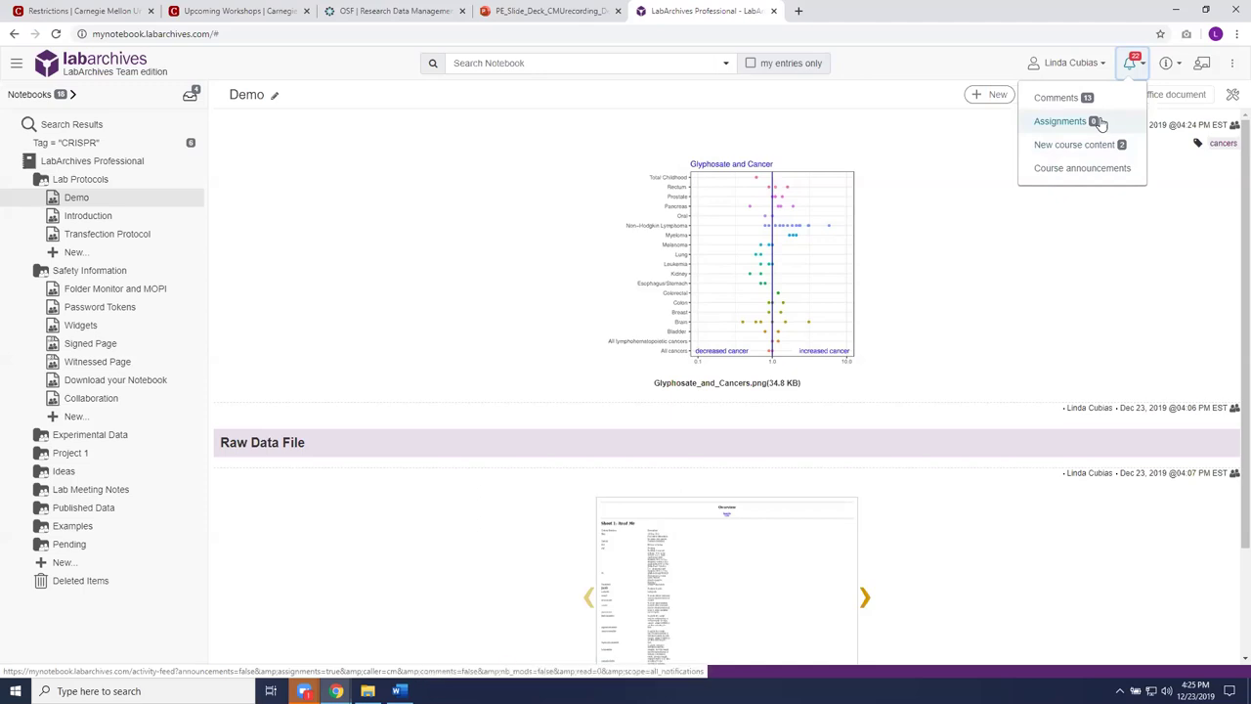
click(1055, 98)
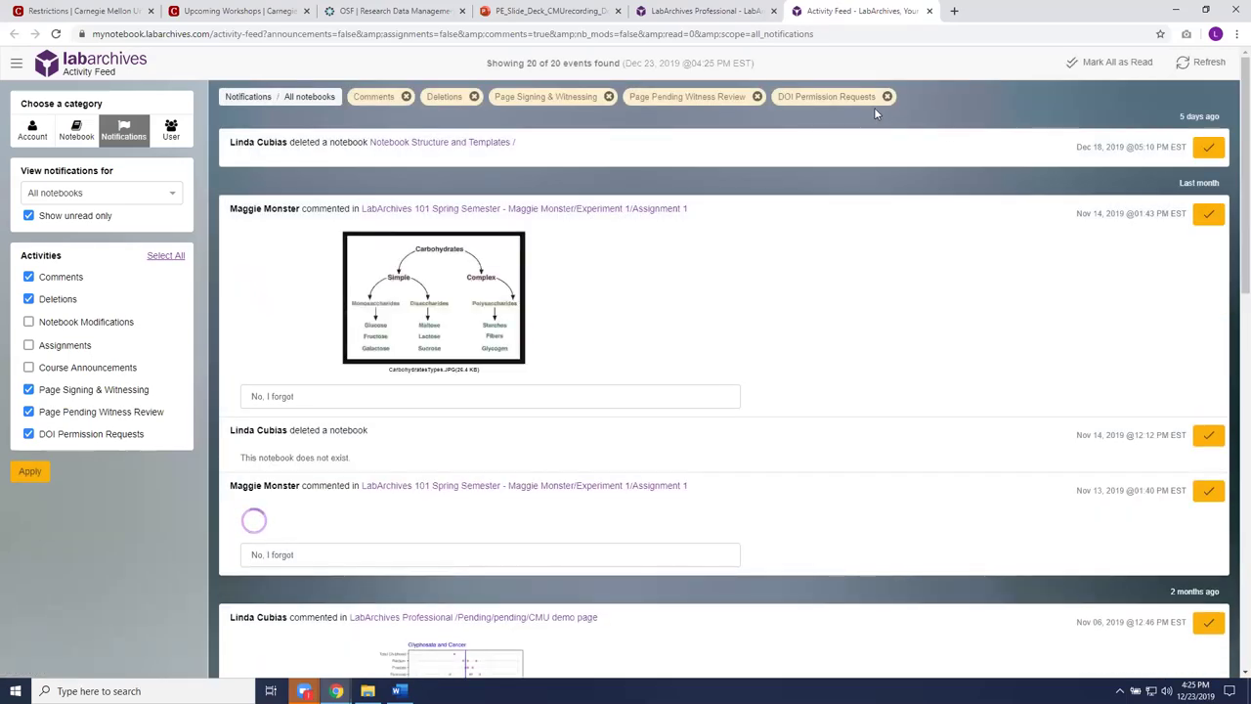
Step: Filter the activity feed to the LabArchives Professional notebook and switch to the Notebook category
click(173, 199)
drag(177, 220, 170, 319)
drag(169, 318, 162, 273)
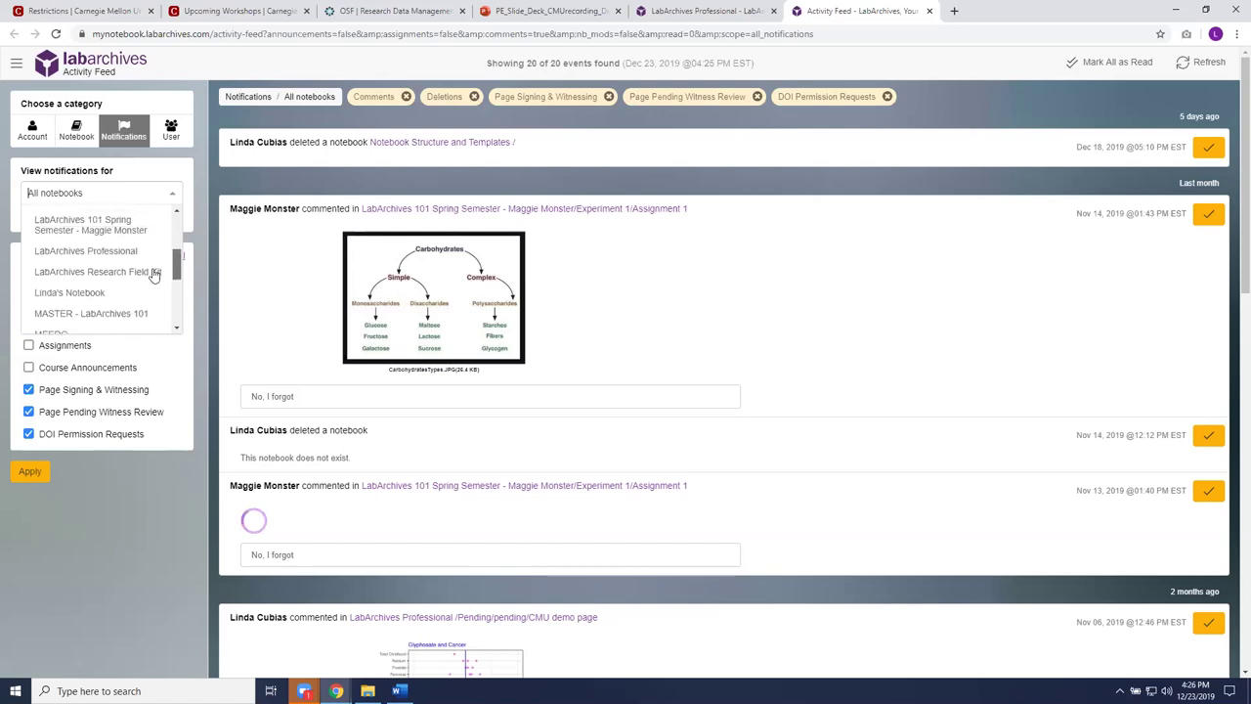
click(82, 251)
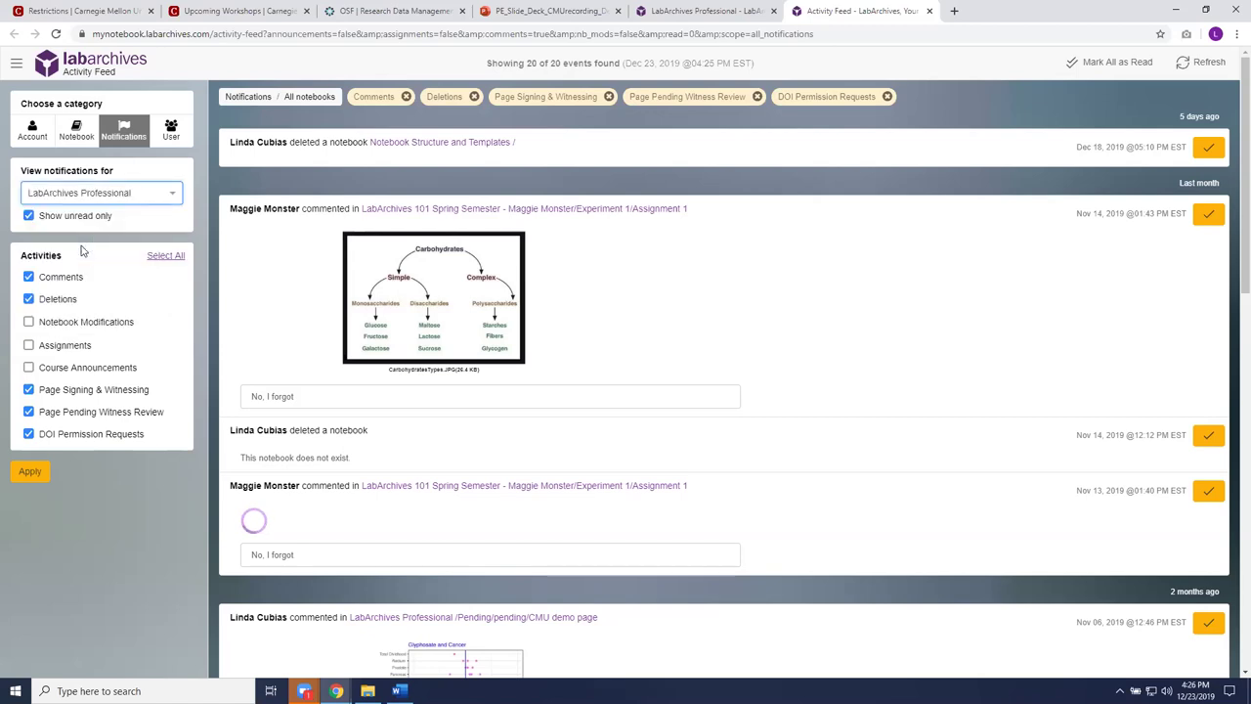
click(42, 473)
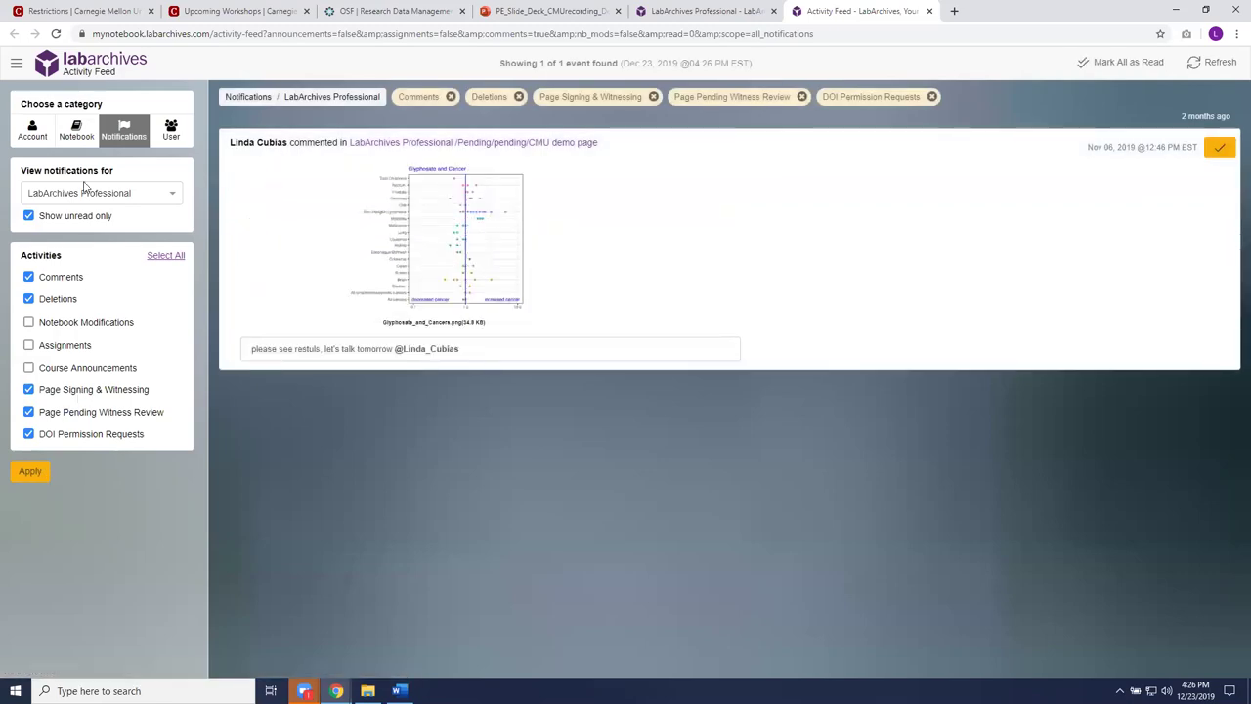
click(82, 127)
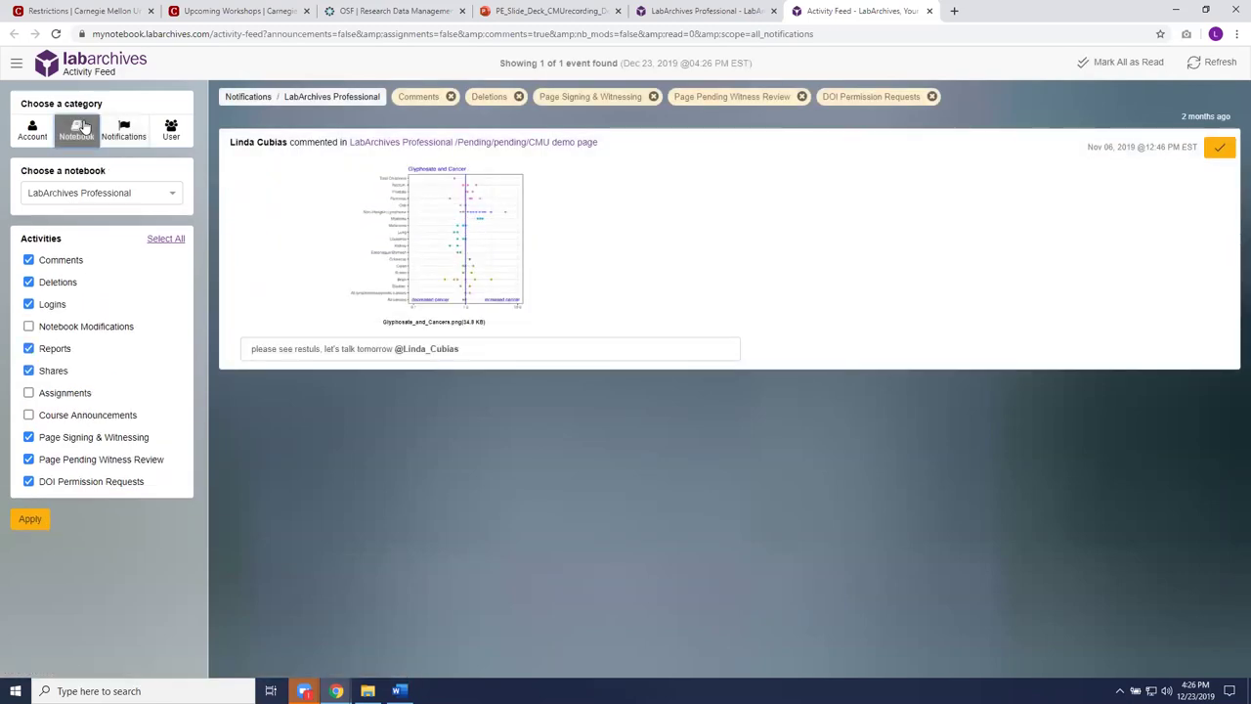
Step: Load and scroll through LabArchives Professional's notebook activity, then close the Activity Feed tab
click(29, 521)
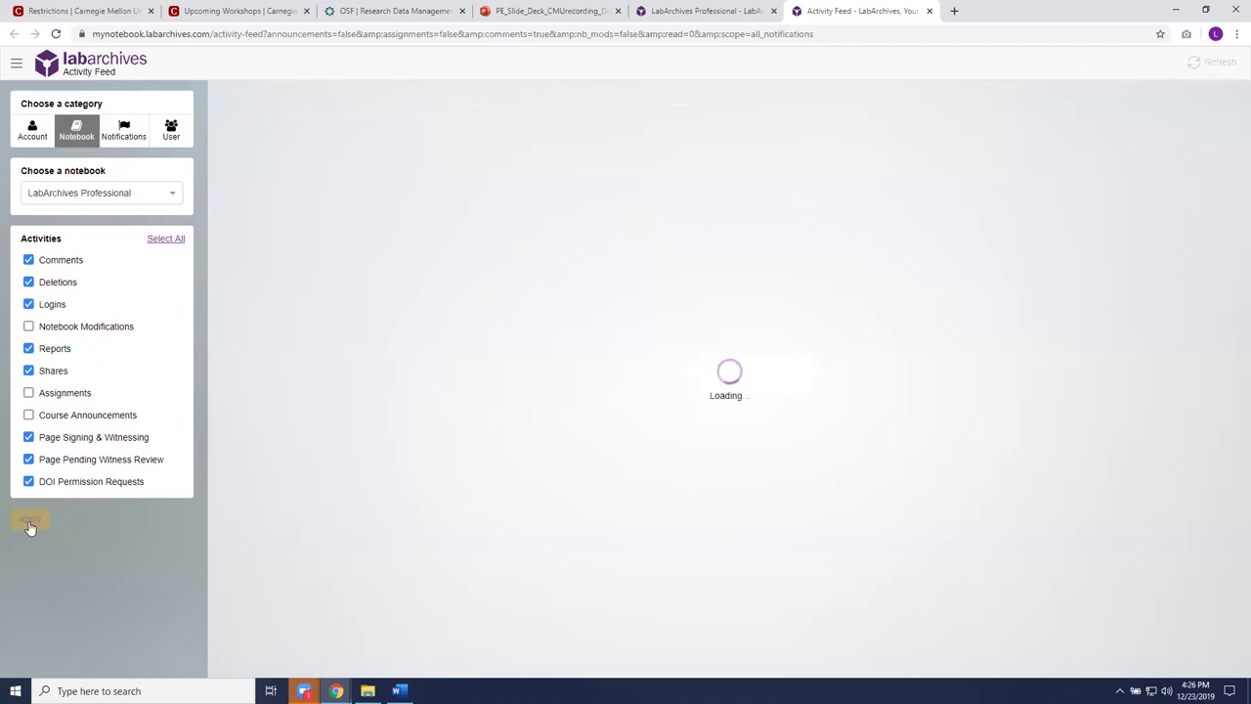
scroll(30, 526, down, 5)
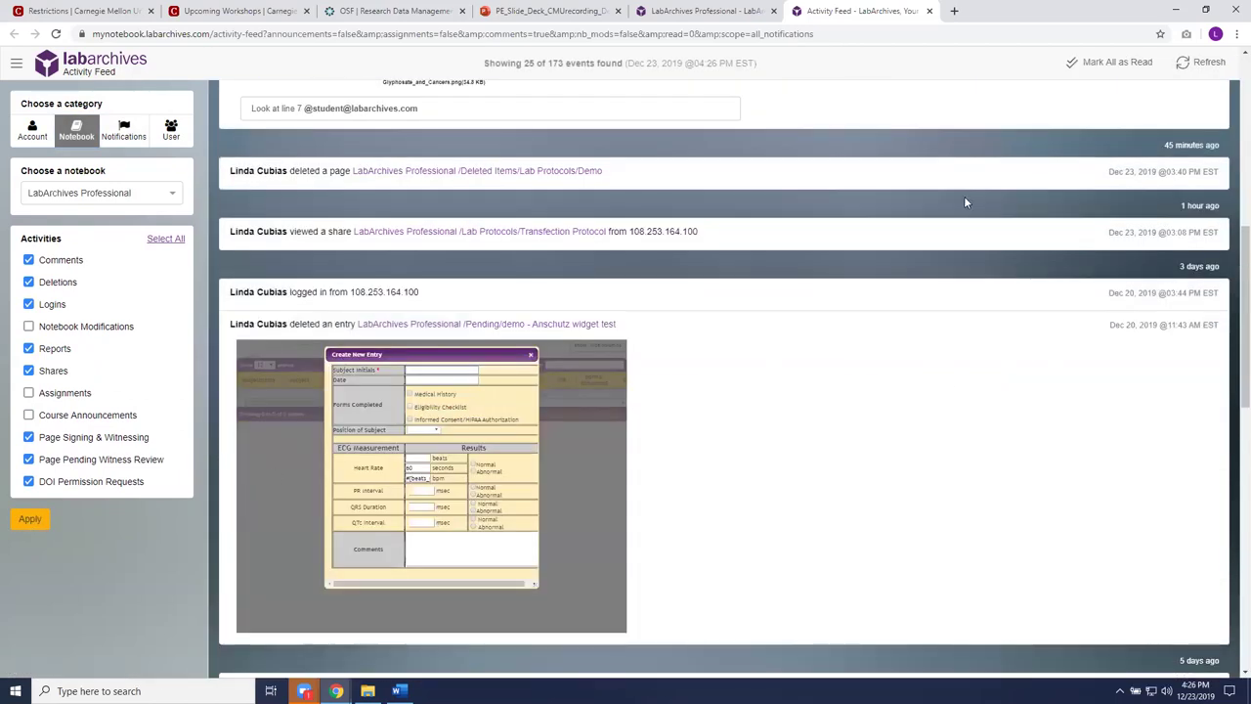
scroll(870, 370, up, 3)
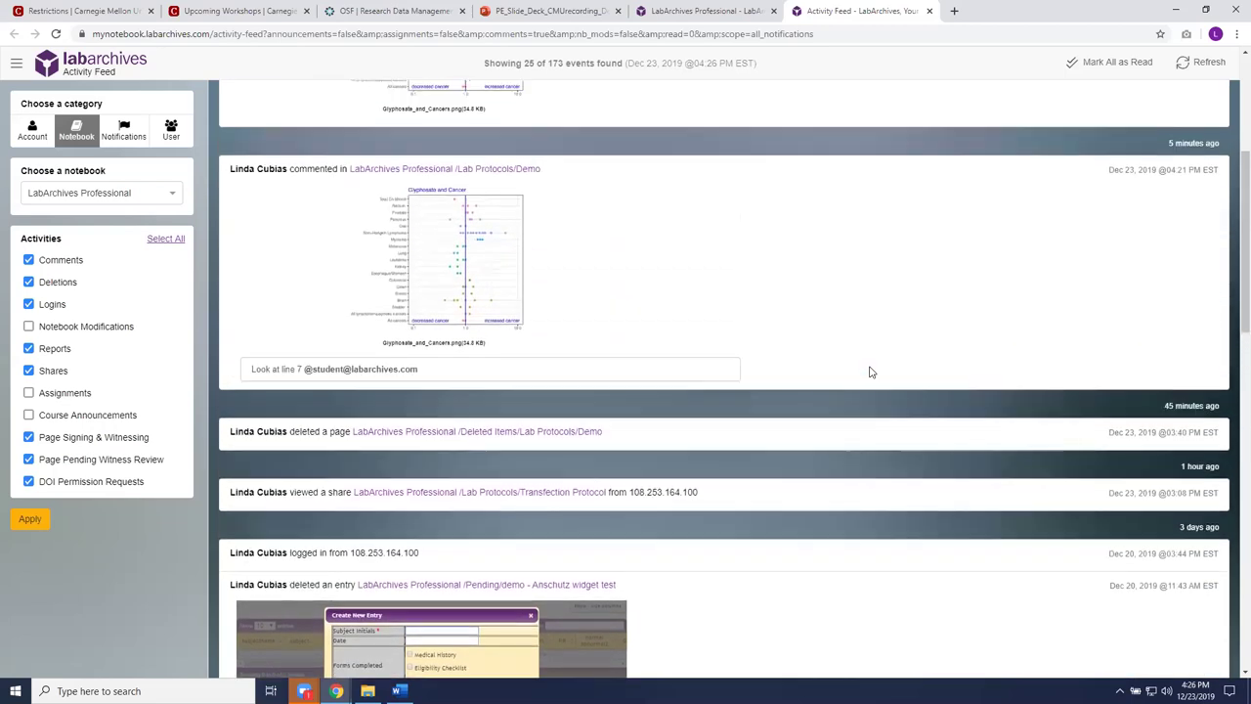
scroll(871, 372, up, 4)
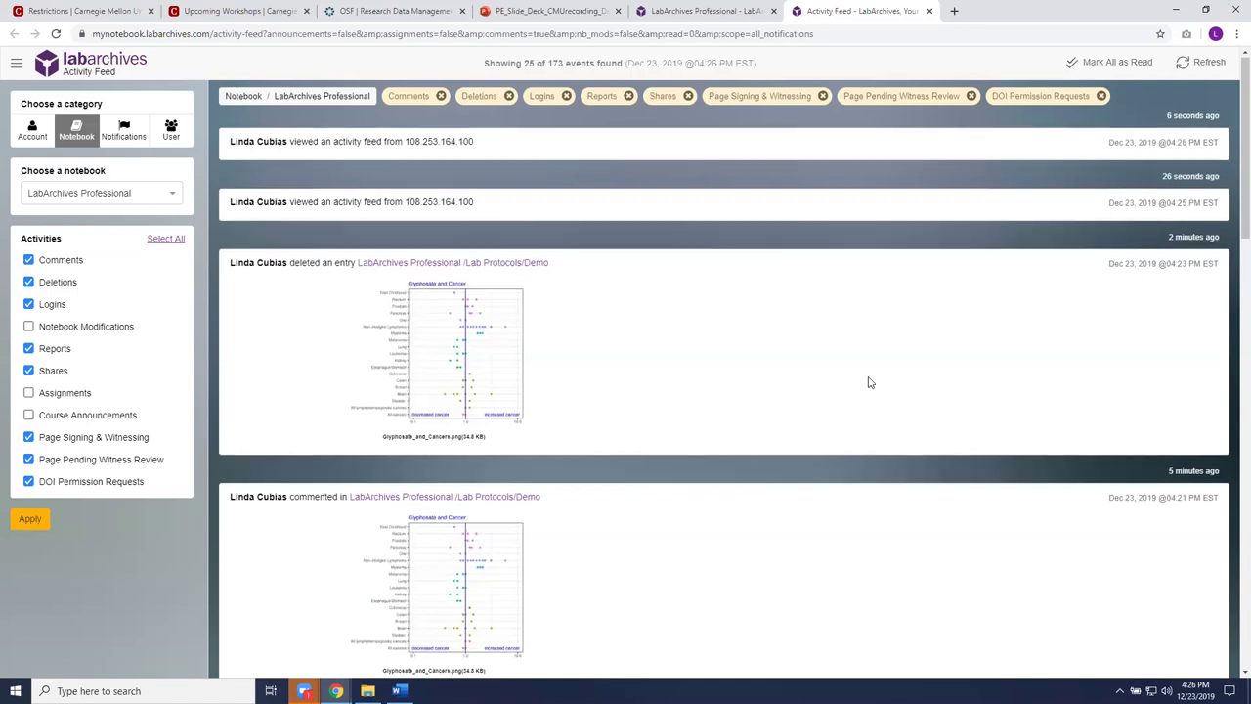
scroll(871, 373, down, 2)
scroll(870, 387, down, 4)
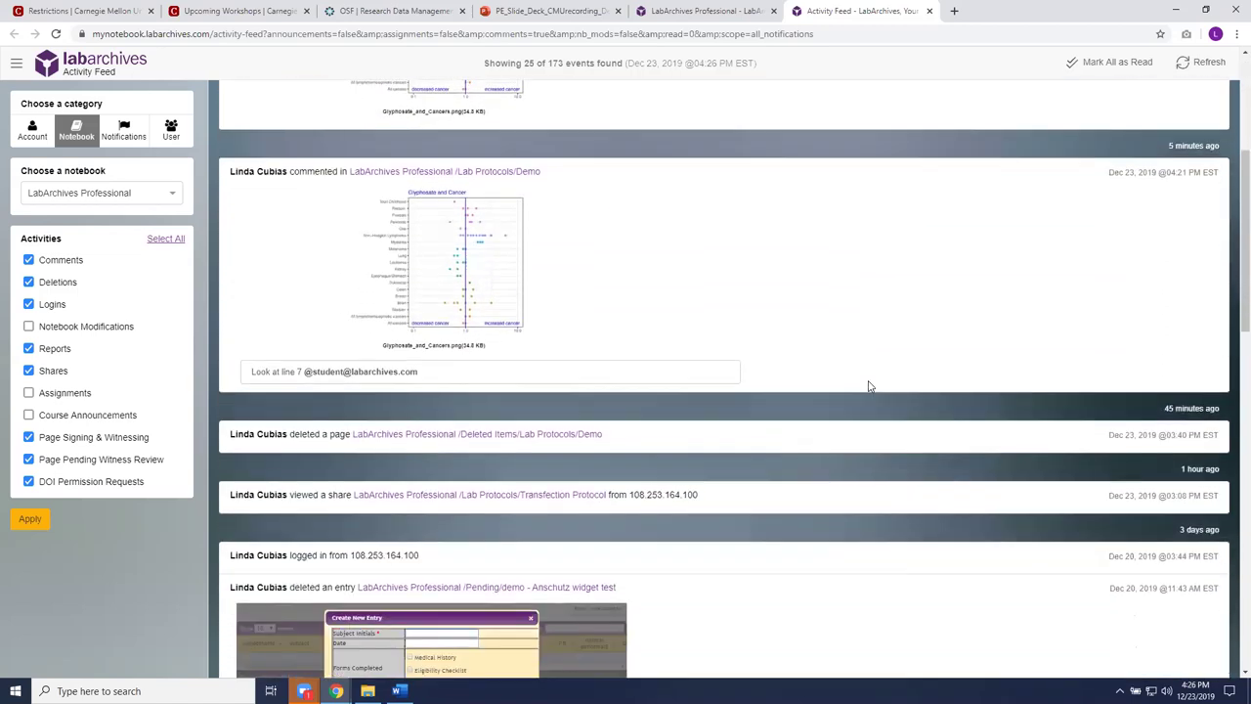
scroll(871, 389, down, 2)
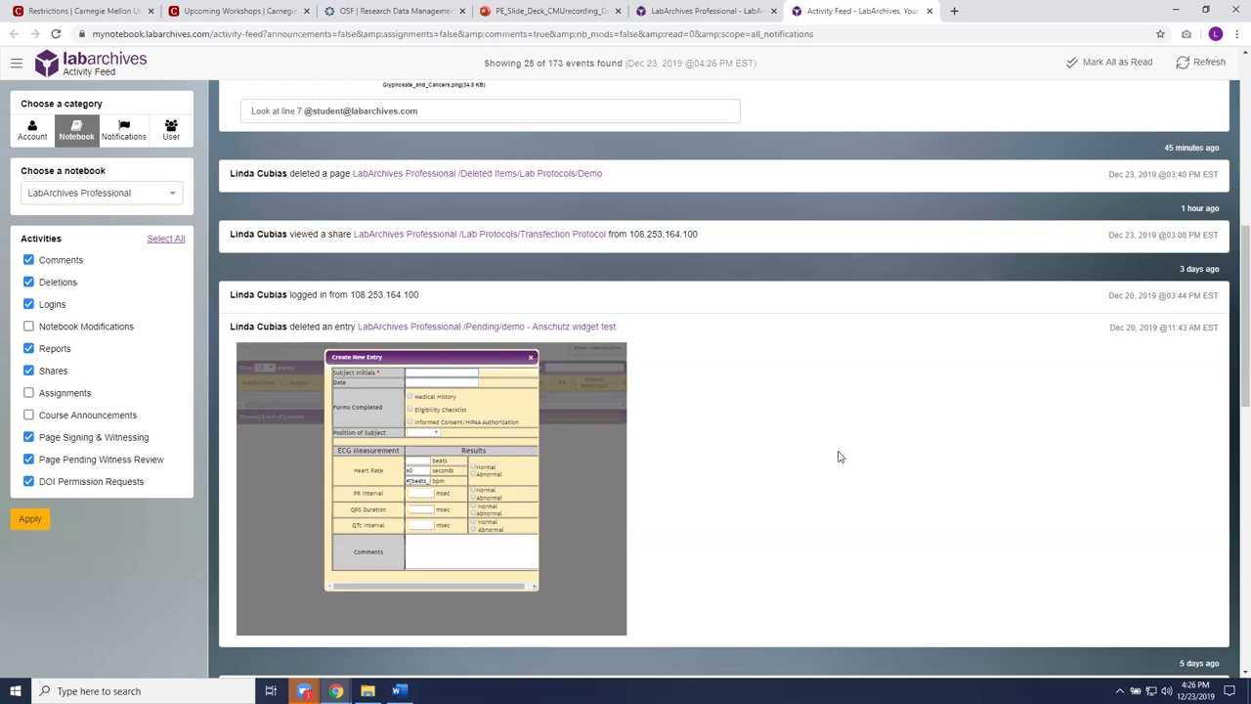
scroll(843, 460, up, 6)
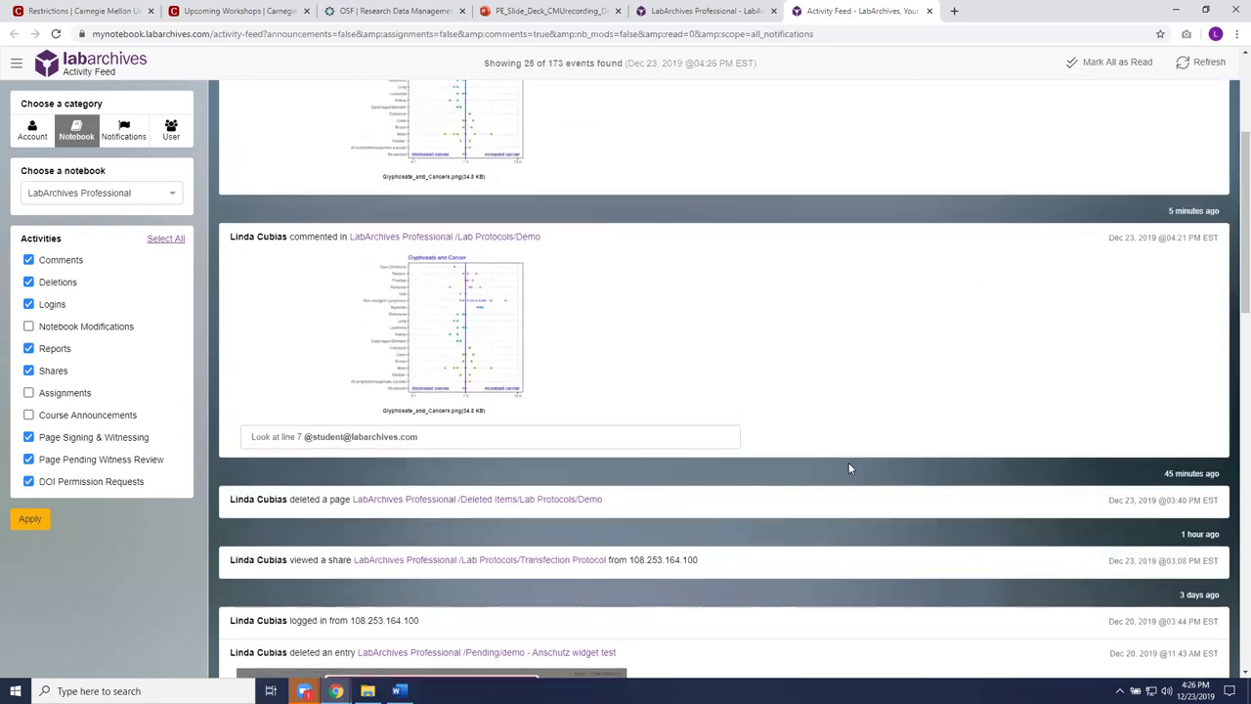
scroll(848, 468, up, 1)
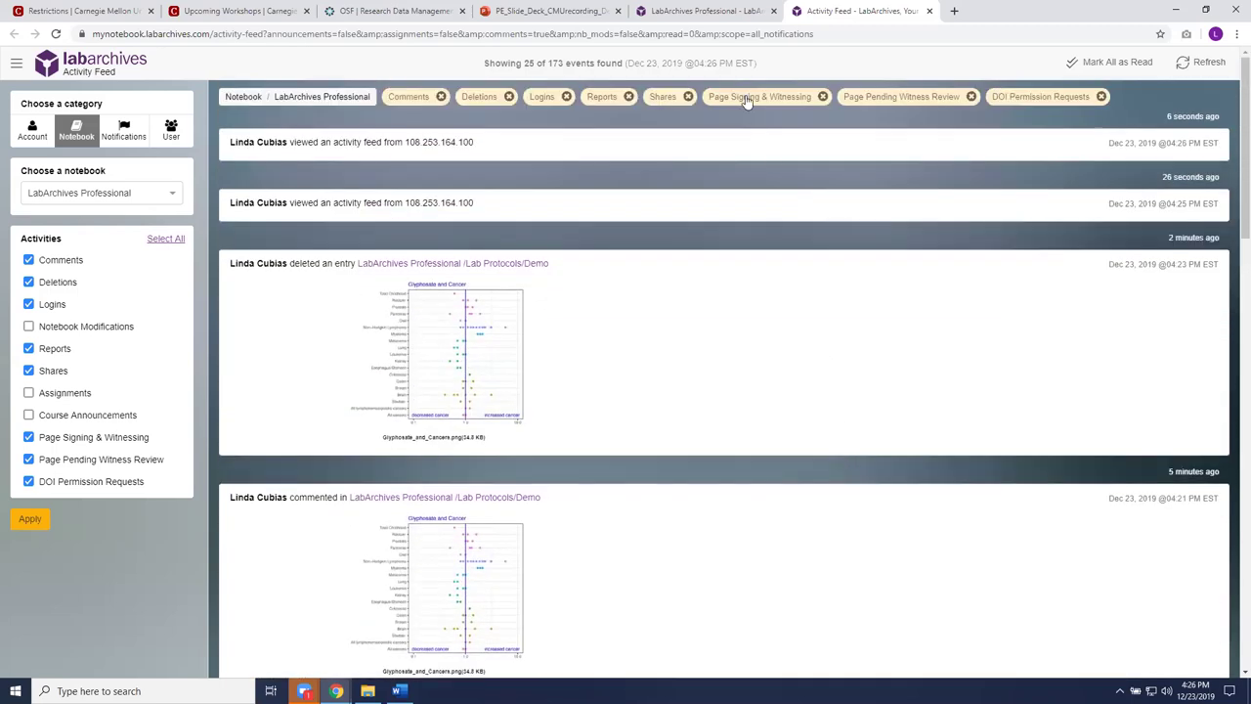
click(930, 11)
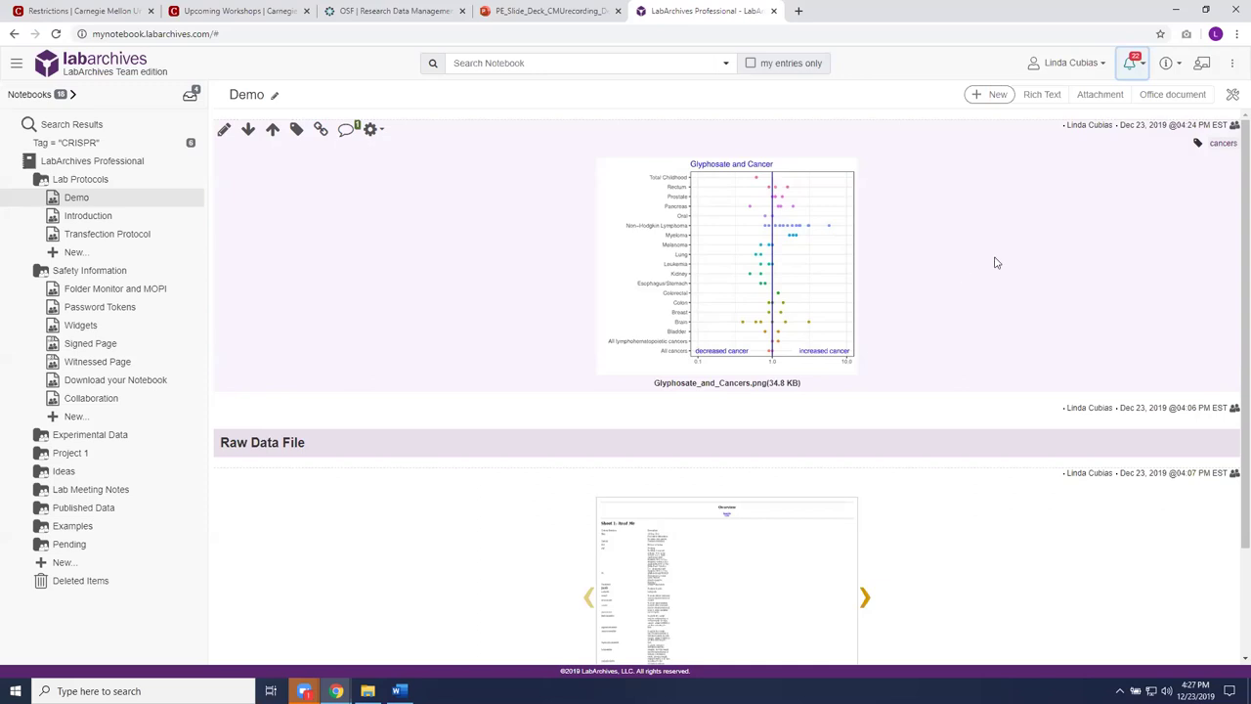
Step: Open Notebook Settings from the ⋮ menu and show the User Management member list
click(1232, 63)
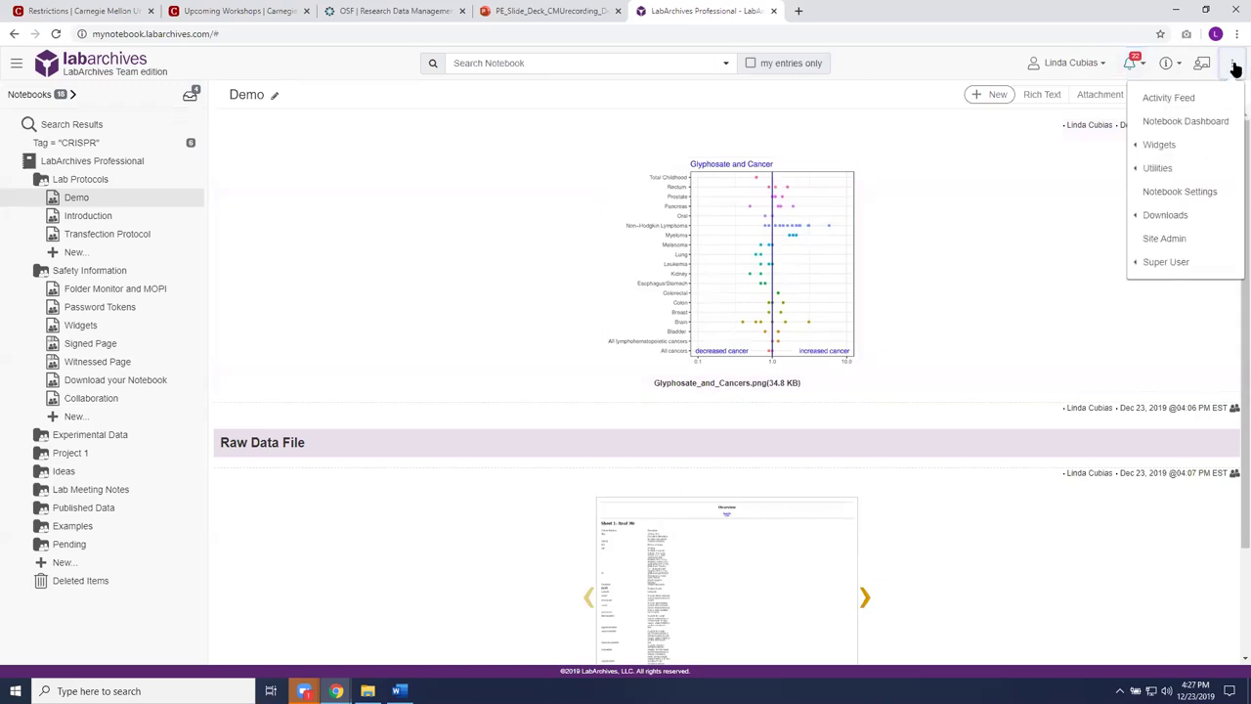
click(1206, 193)
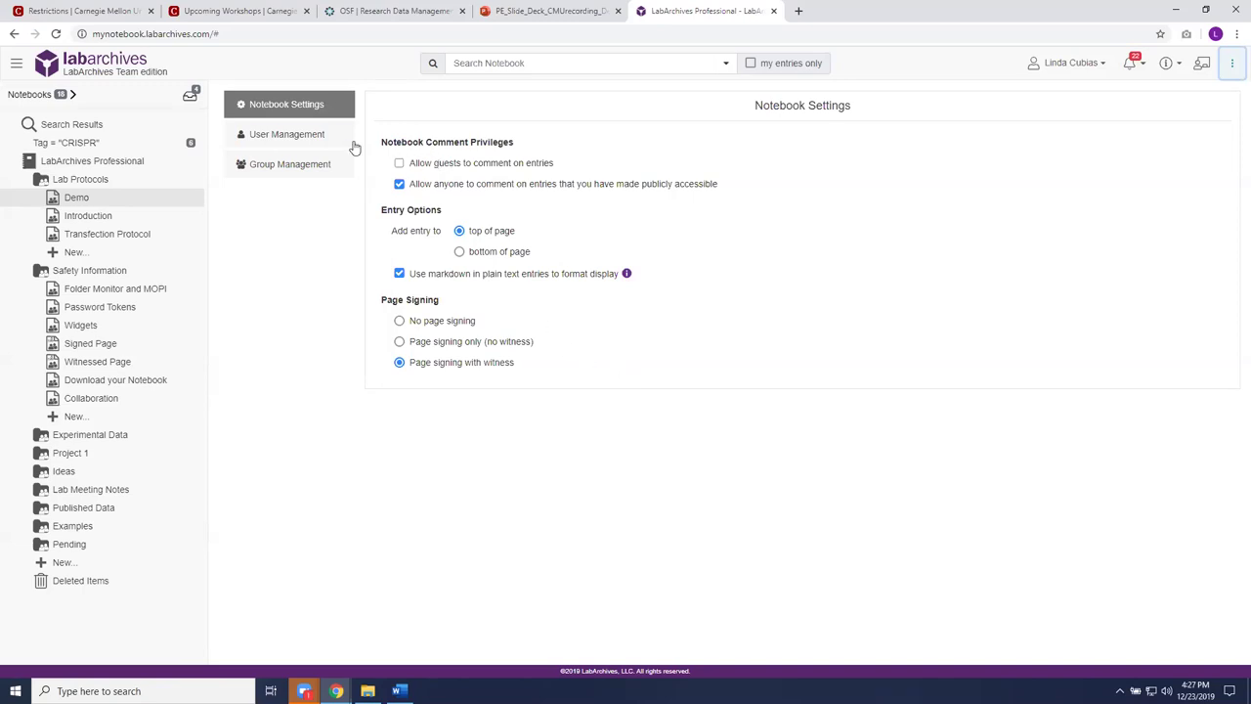
click(278, 134)
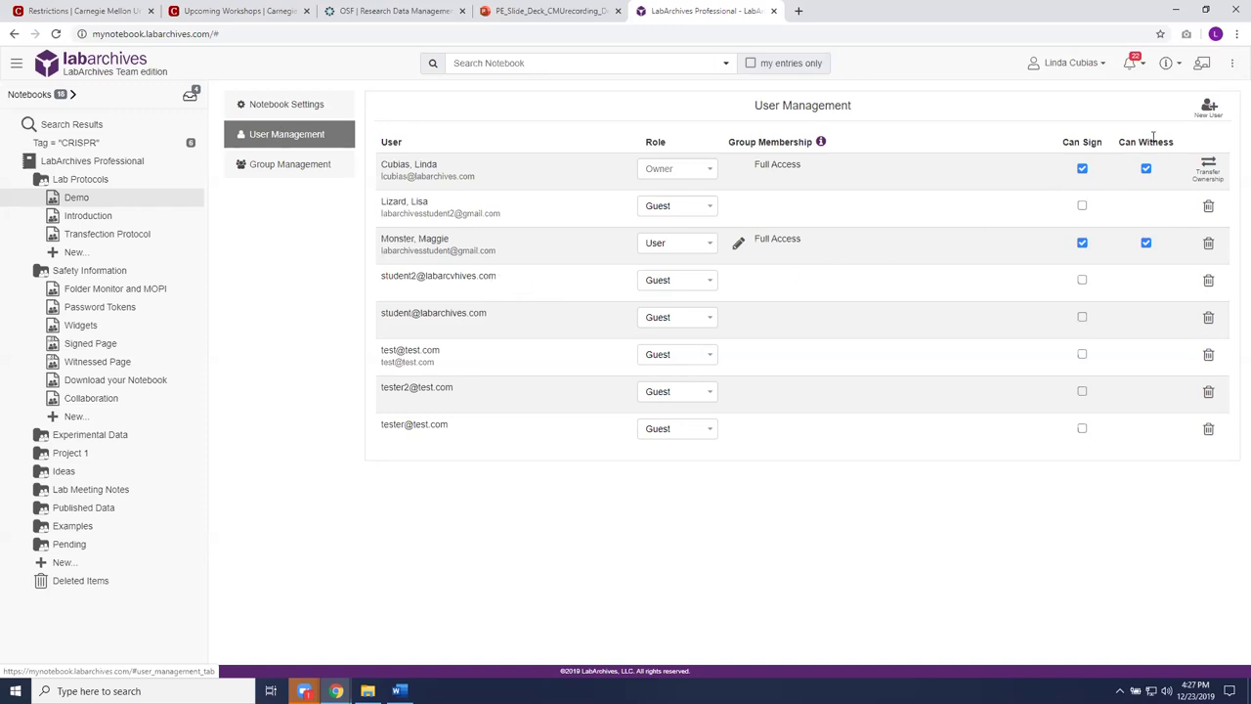
Step: Add a new notebook user by entering the invitee's e-mail address and confirm the alert
click(1210, 108)
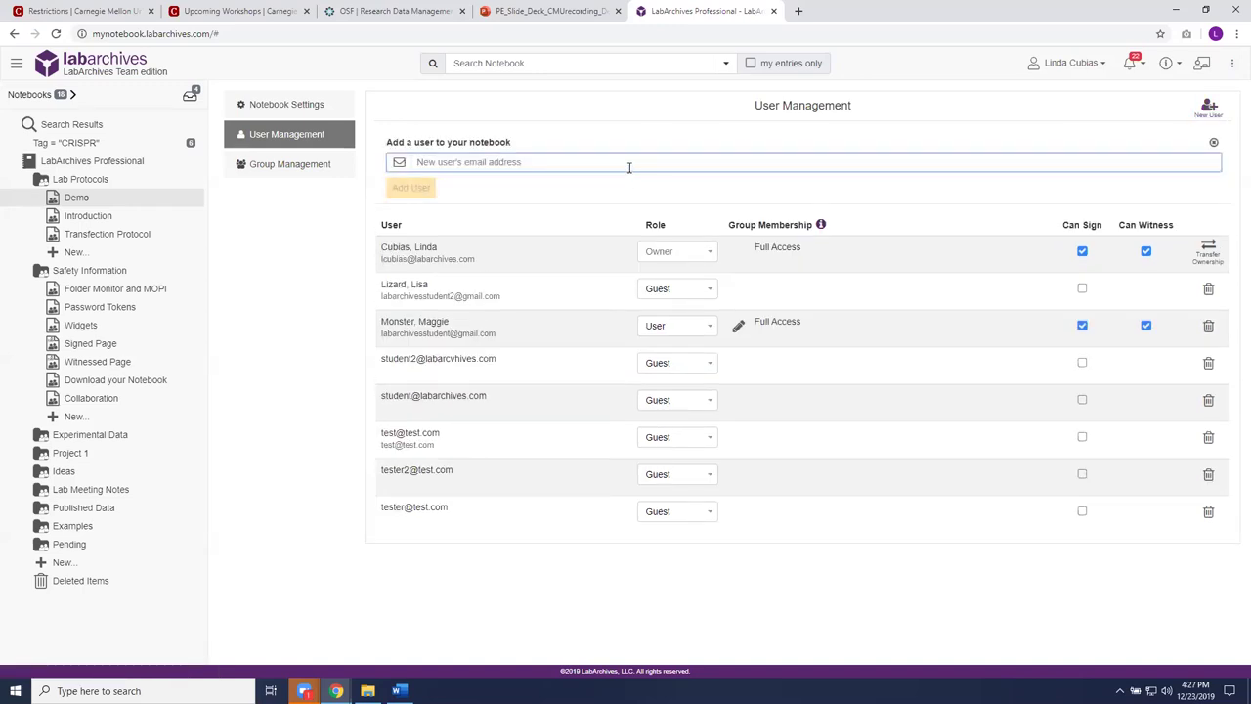
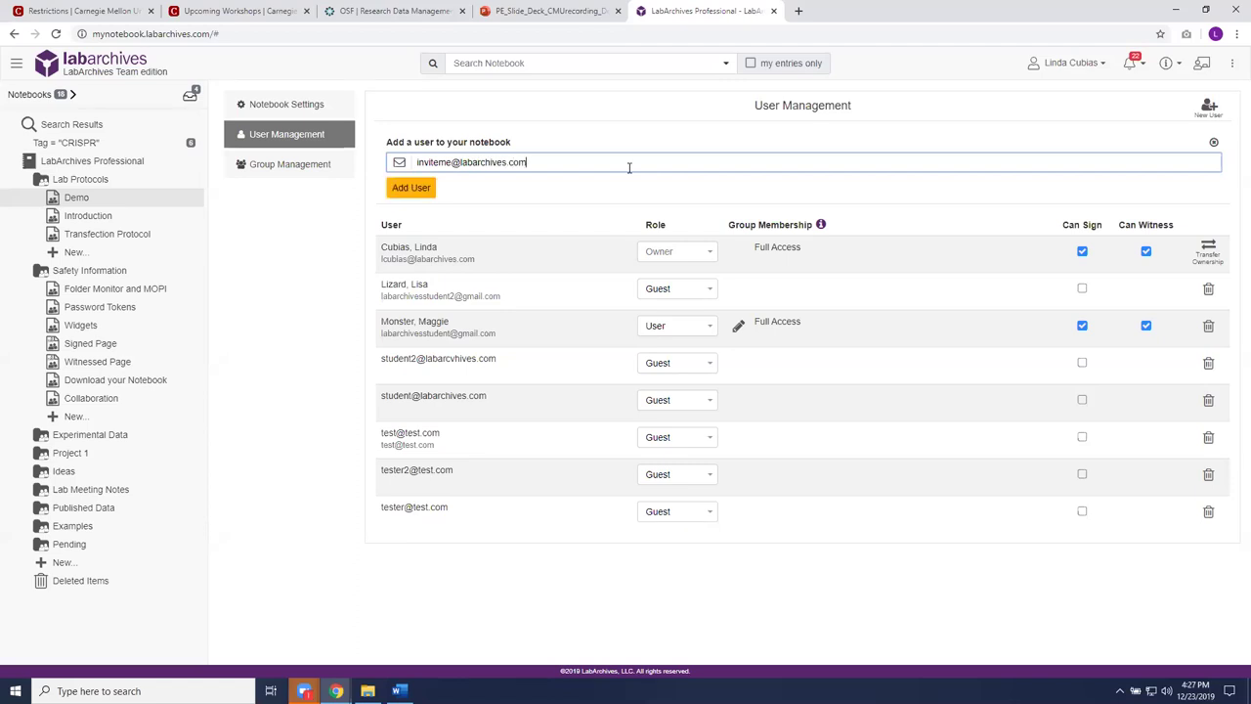
click(404, 190)
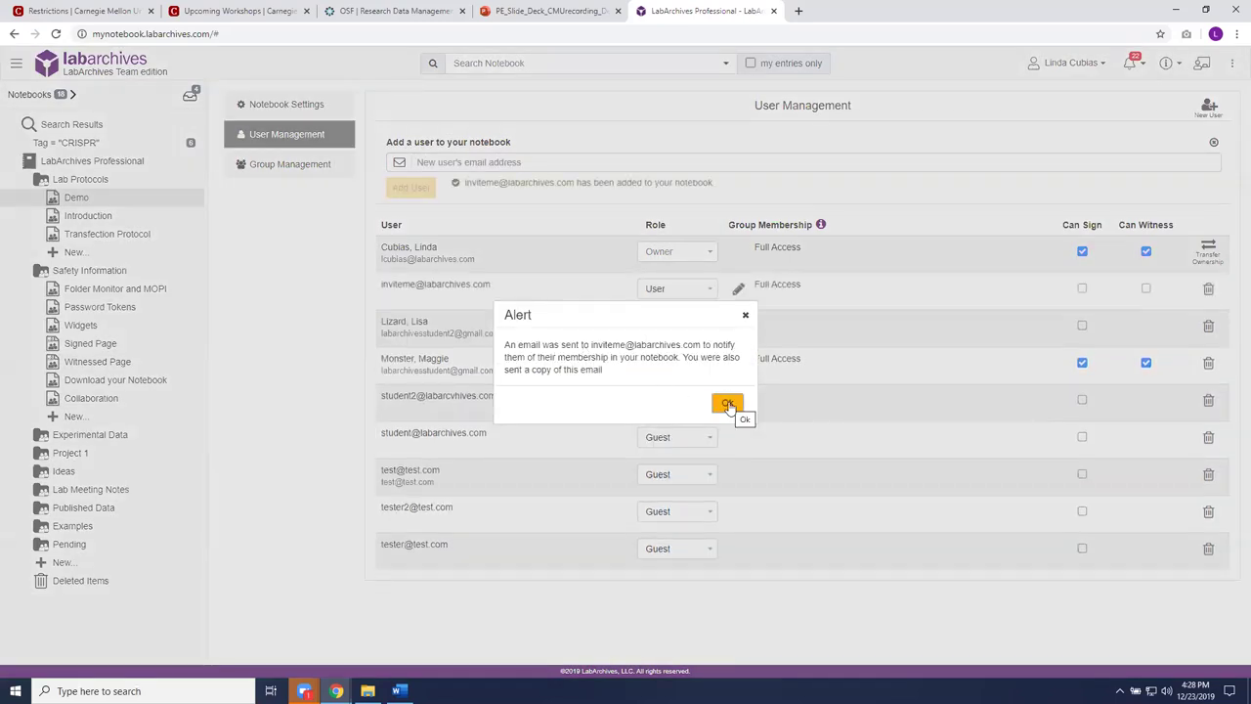
click(728, 404)
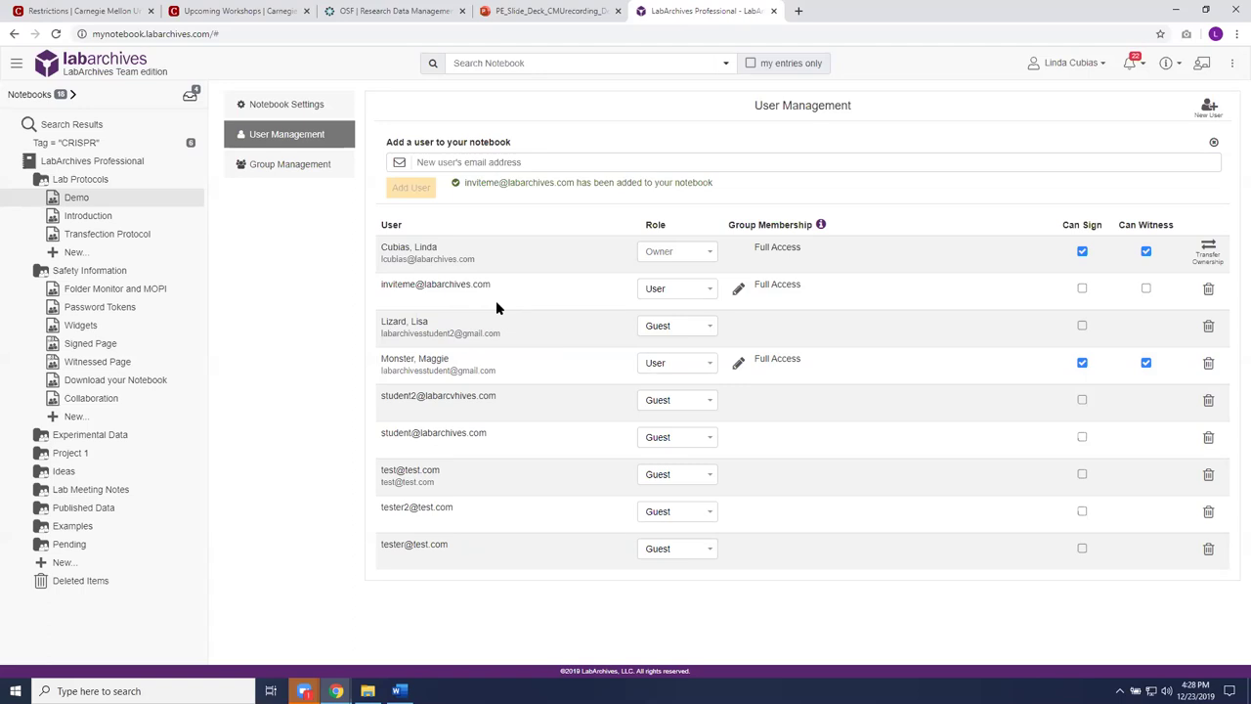
click(711, 294)
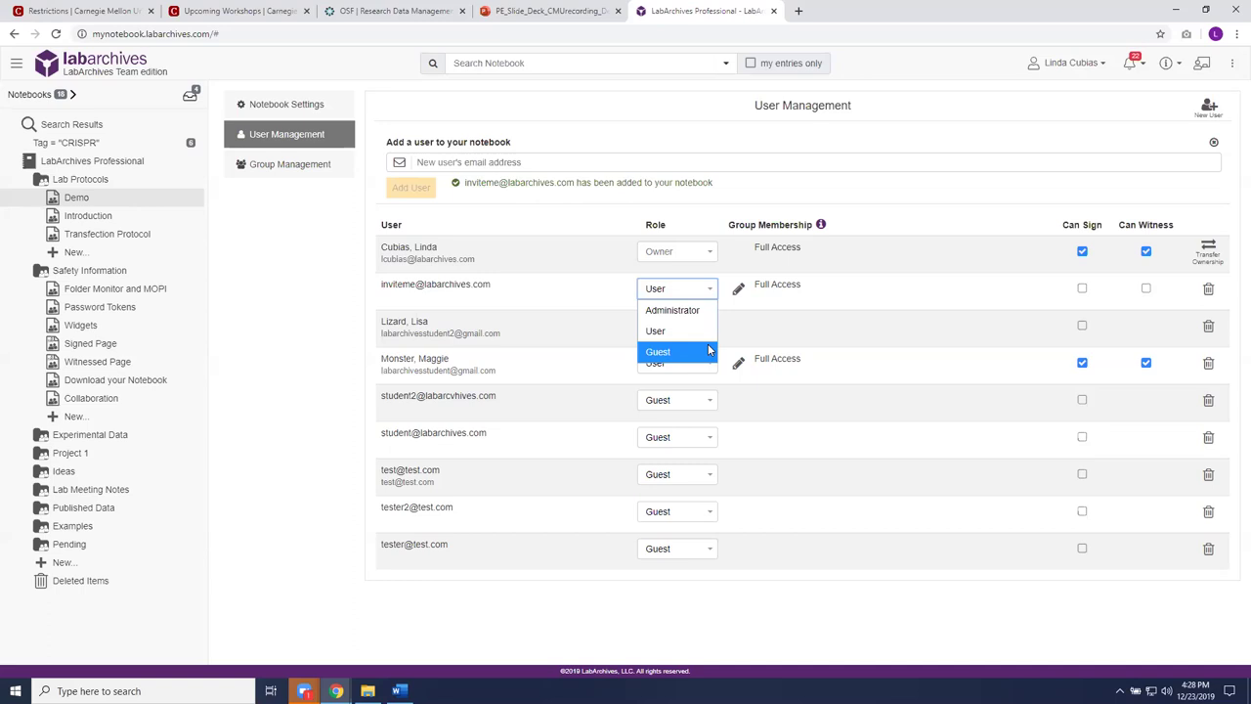
click(868, 291)
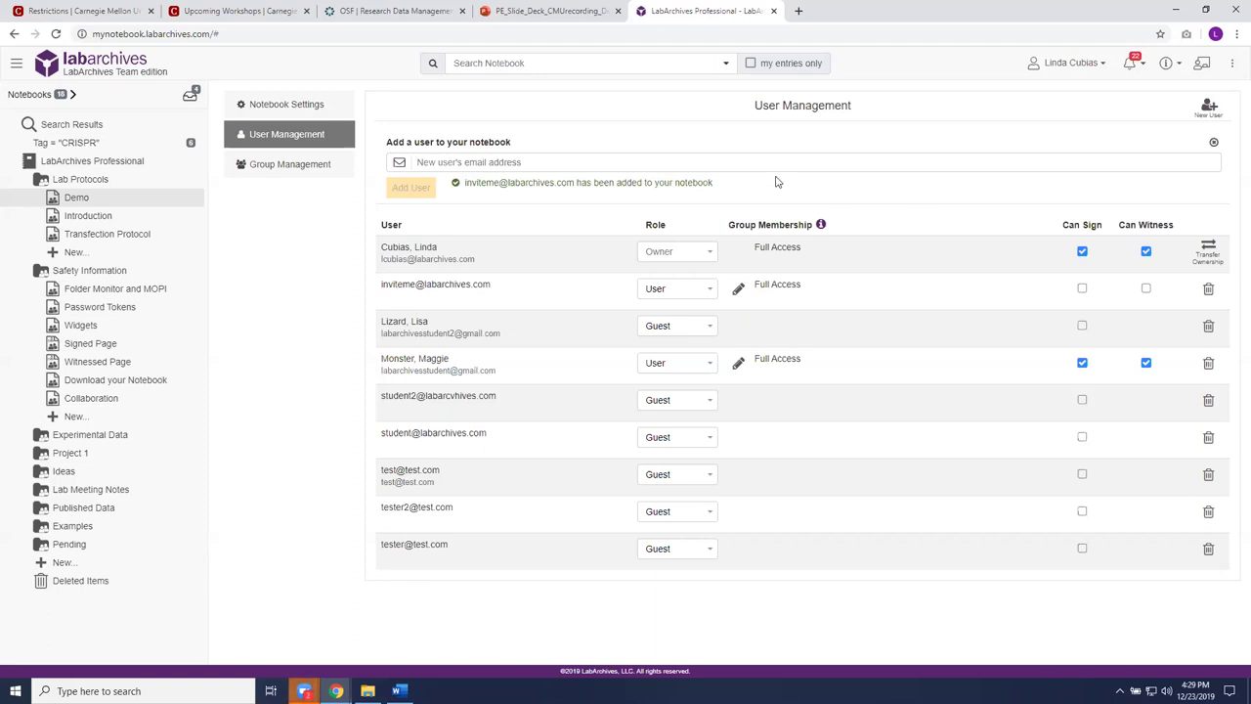
click(79, 201)
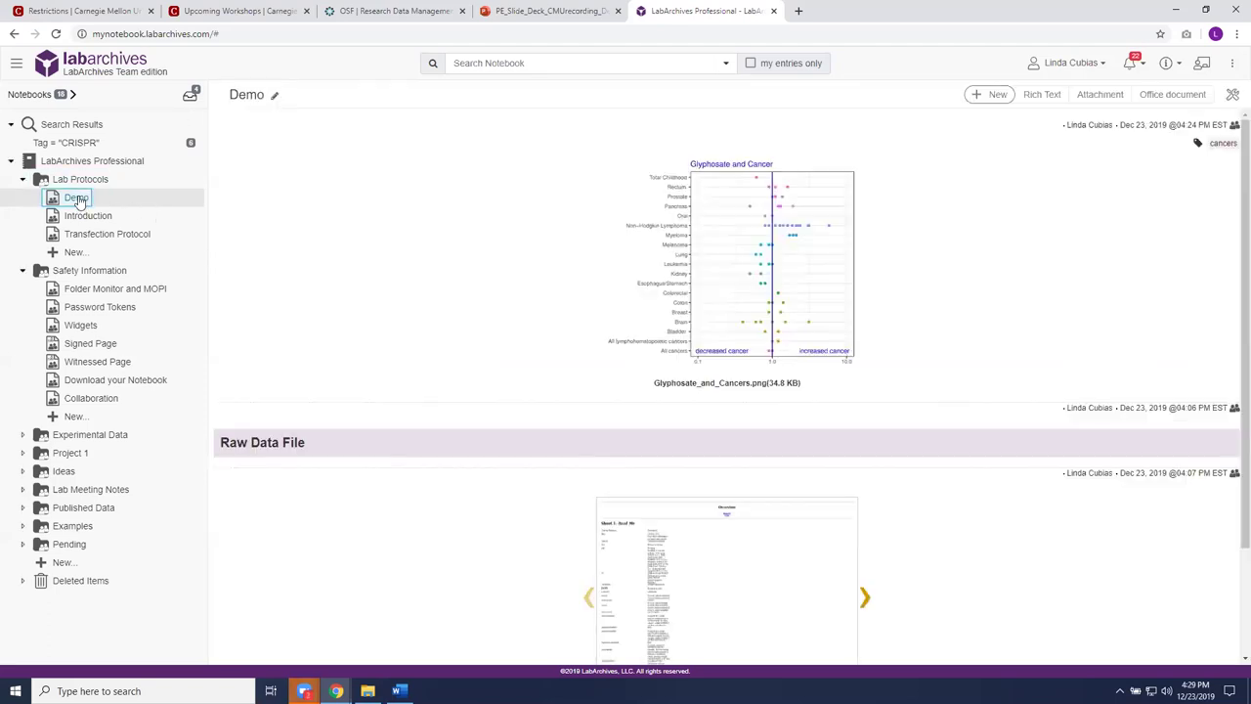
Step: Select the Demo page in the notebook tree and open its Share dialog
key(Up)
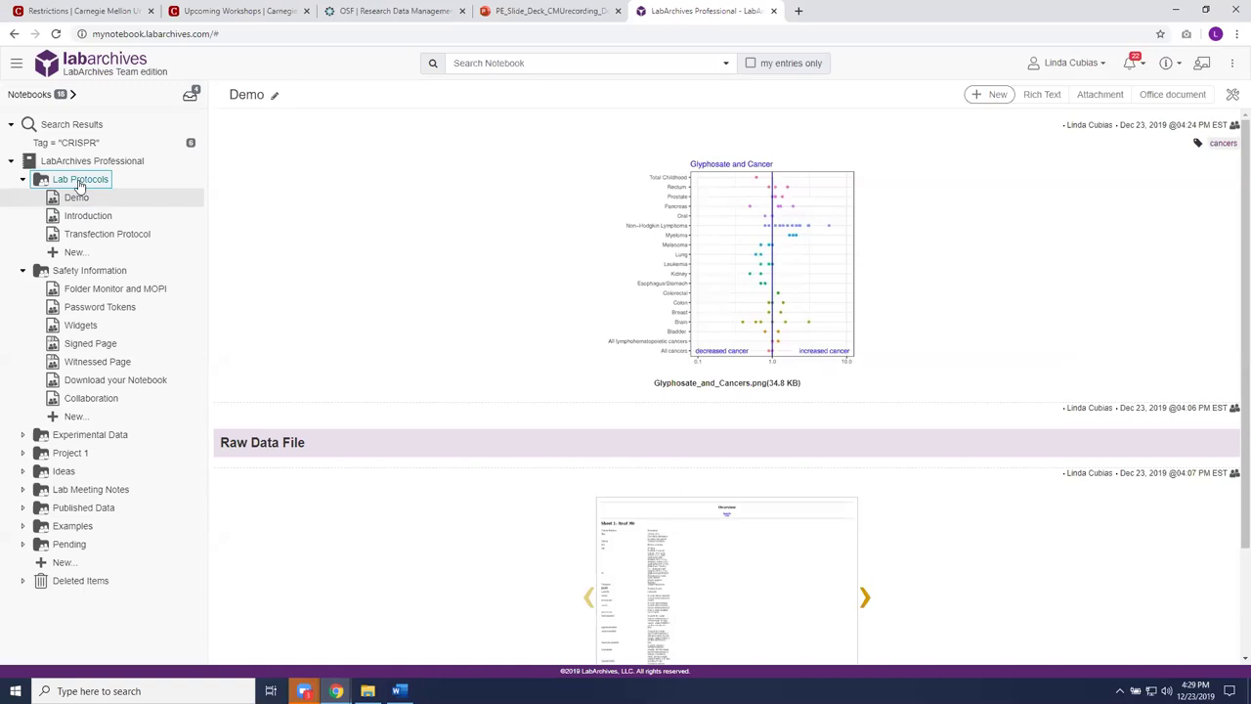
key(Down)
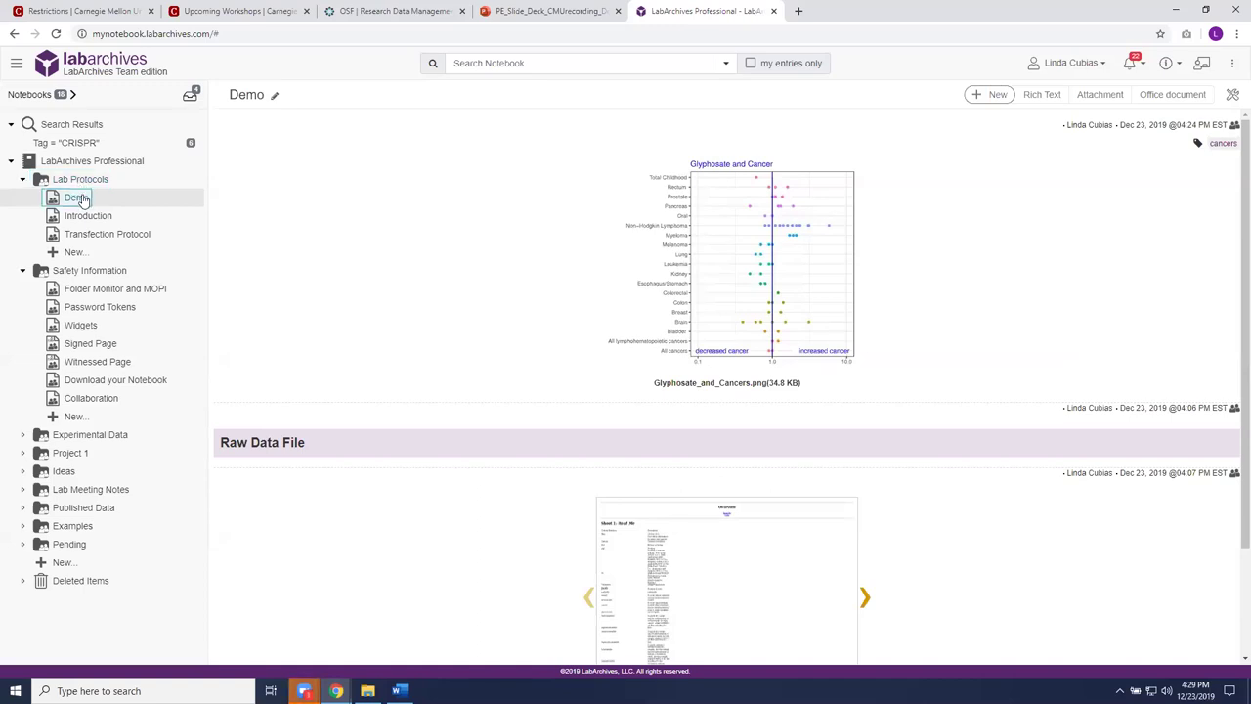
double_click(78, 202)
right_click(78, 202)
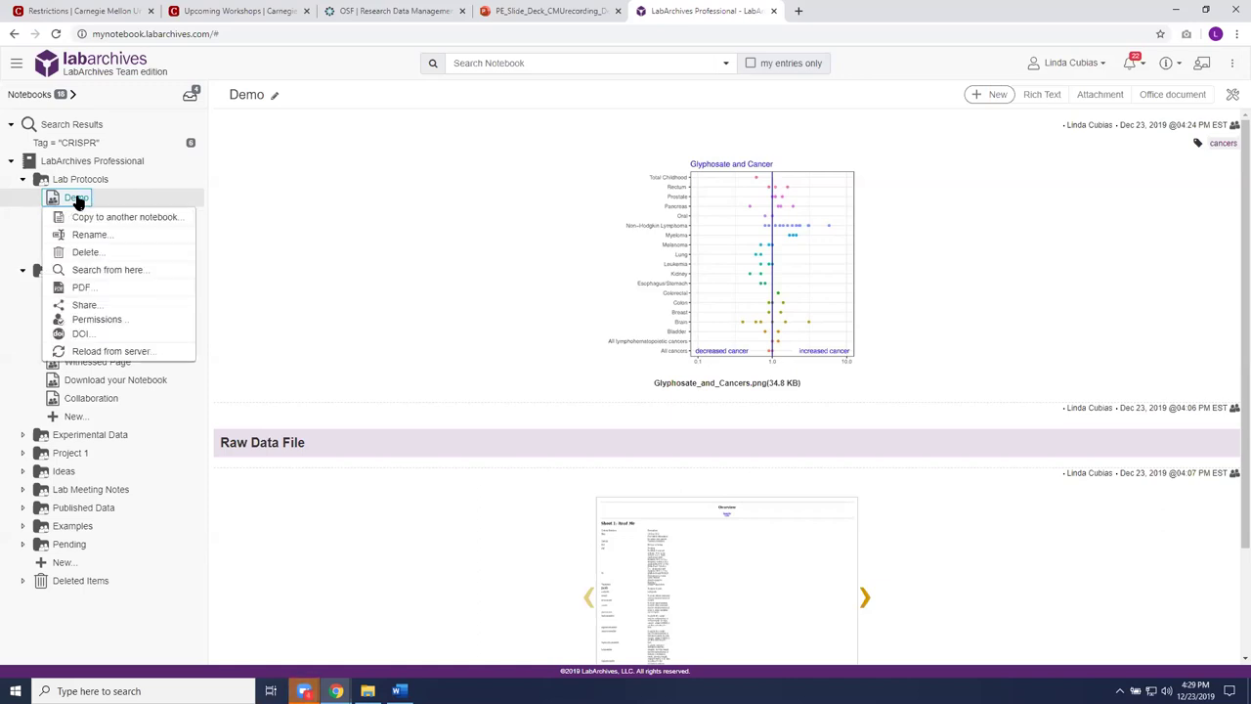
click(109, 305)
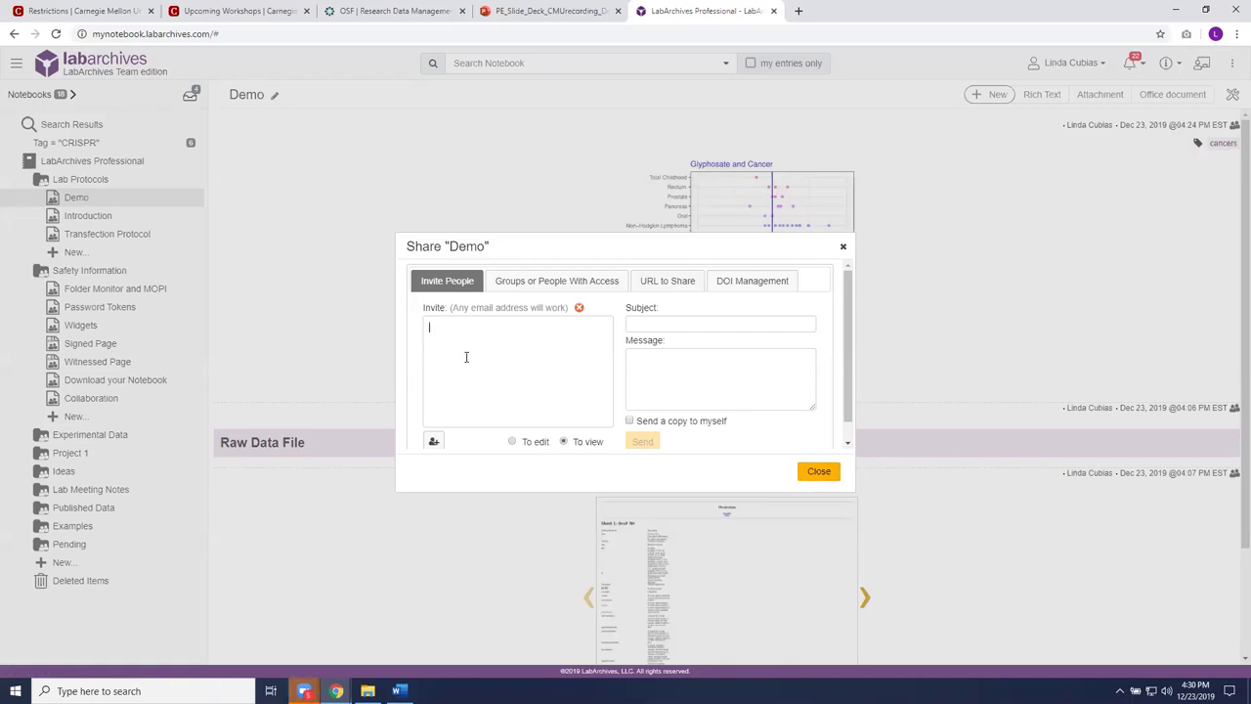
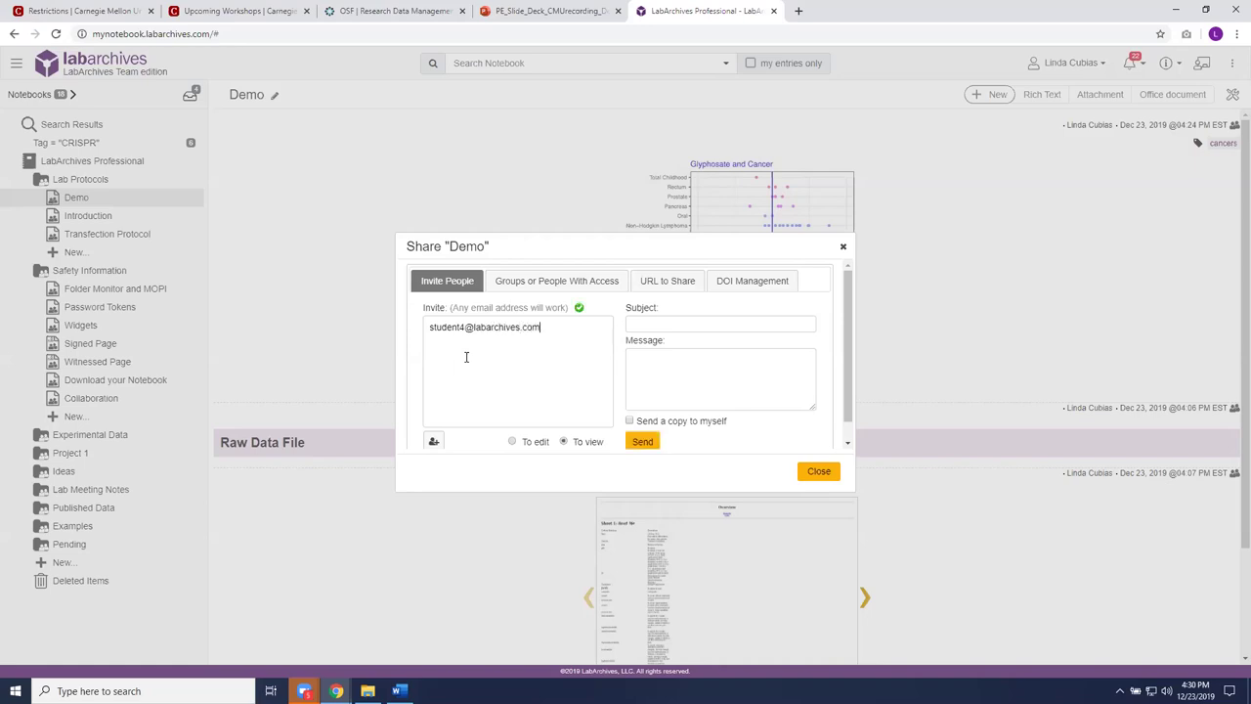
Step: Invite a student's e-mail to view the page, send a copy to myself, and close
click(630, 422)
click(814, 473)
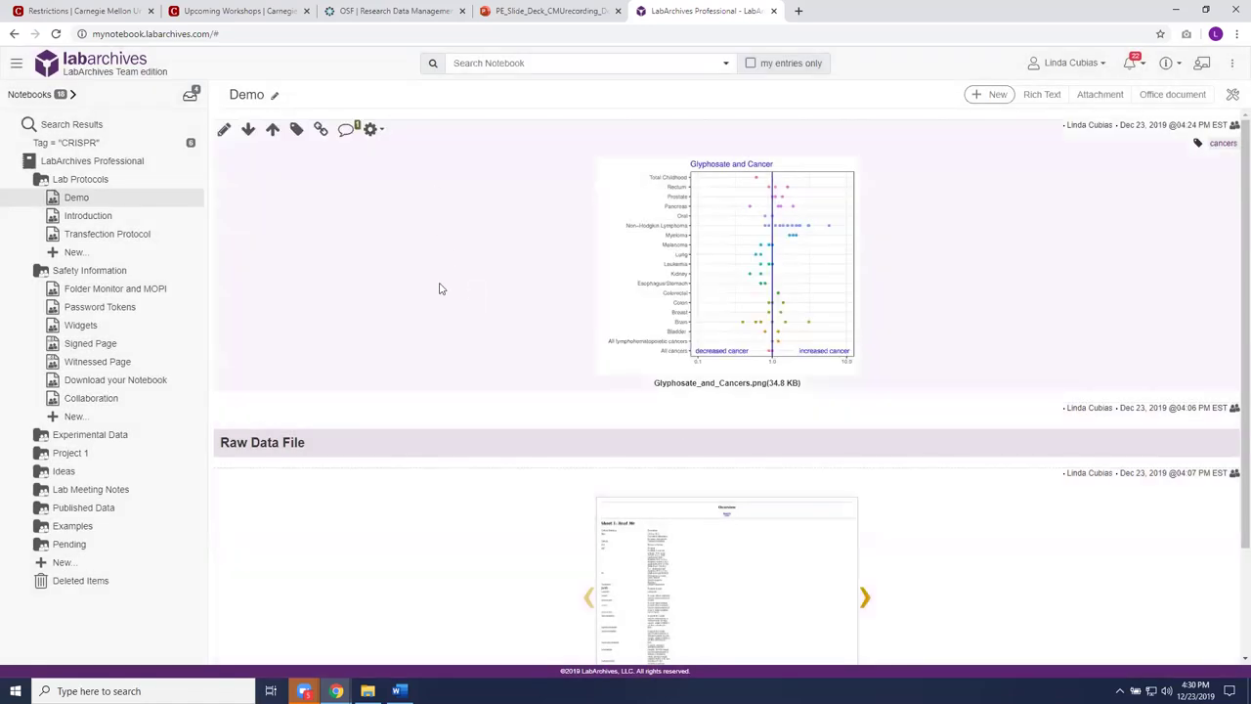
right_click(82, 198)
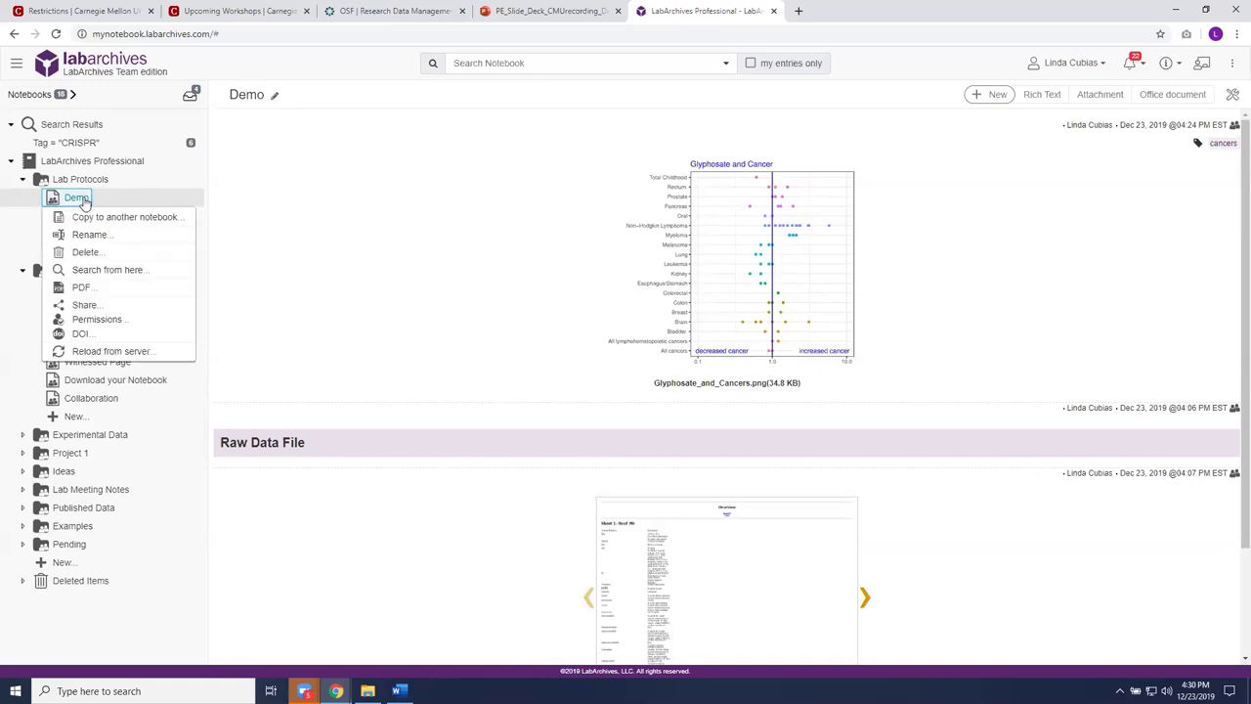
click(94, 306)
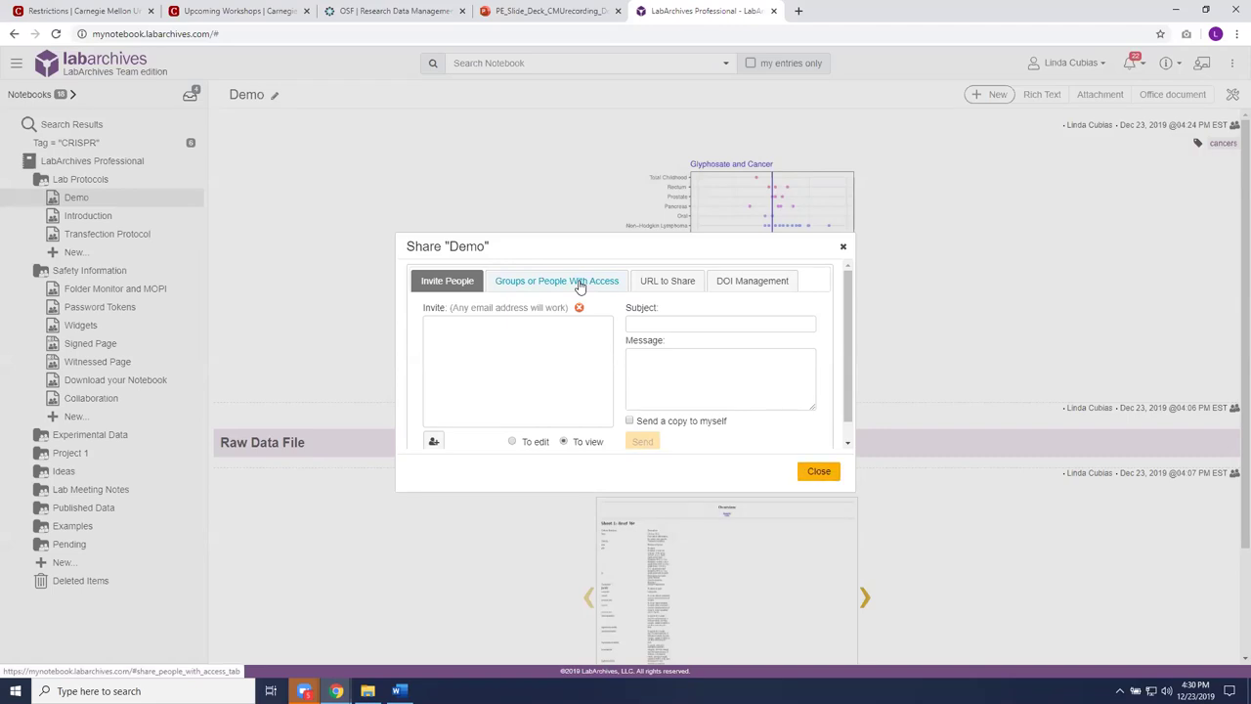
click(579, 284)
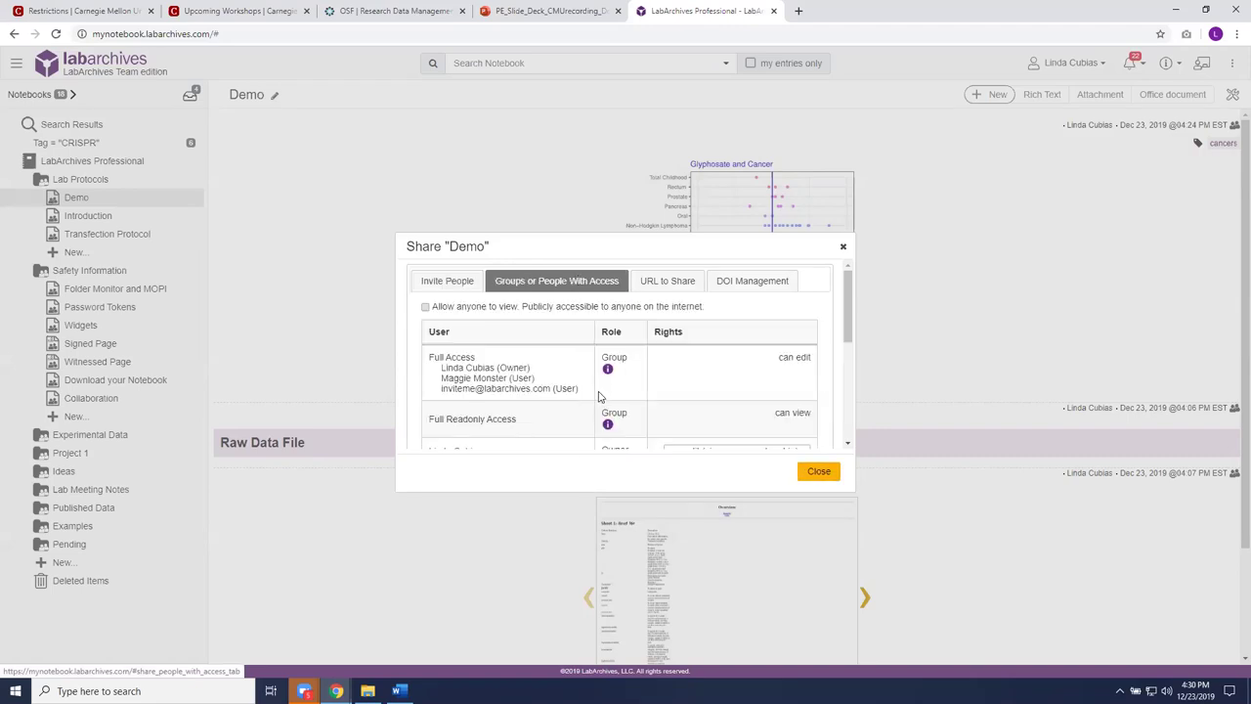
mouse_move(595, 361)
click(844, 250)
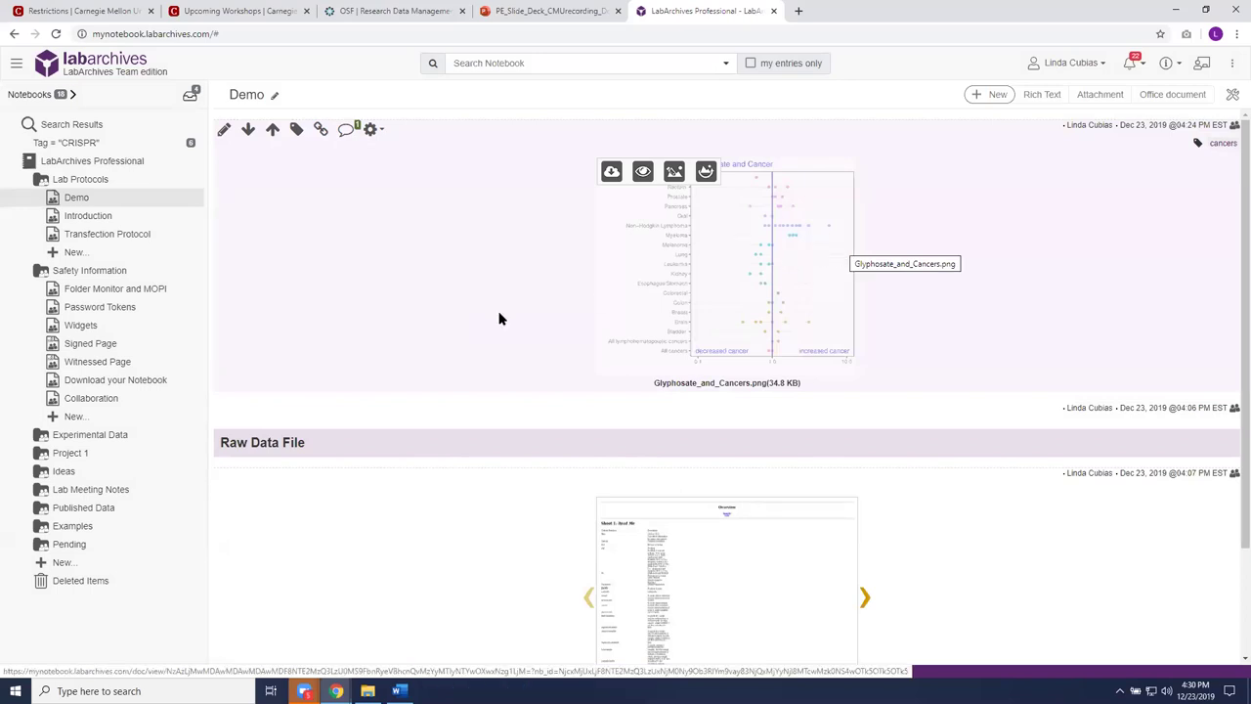
right_click(114, 202)
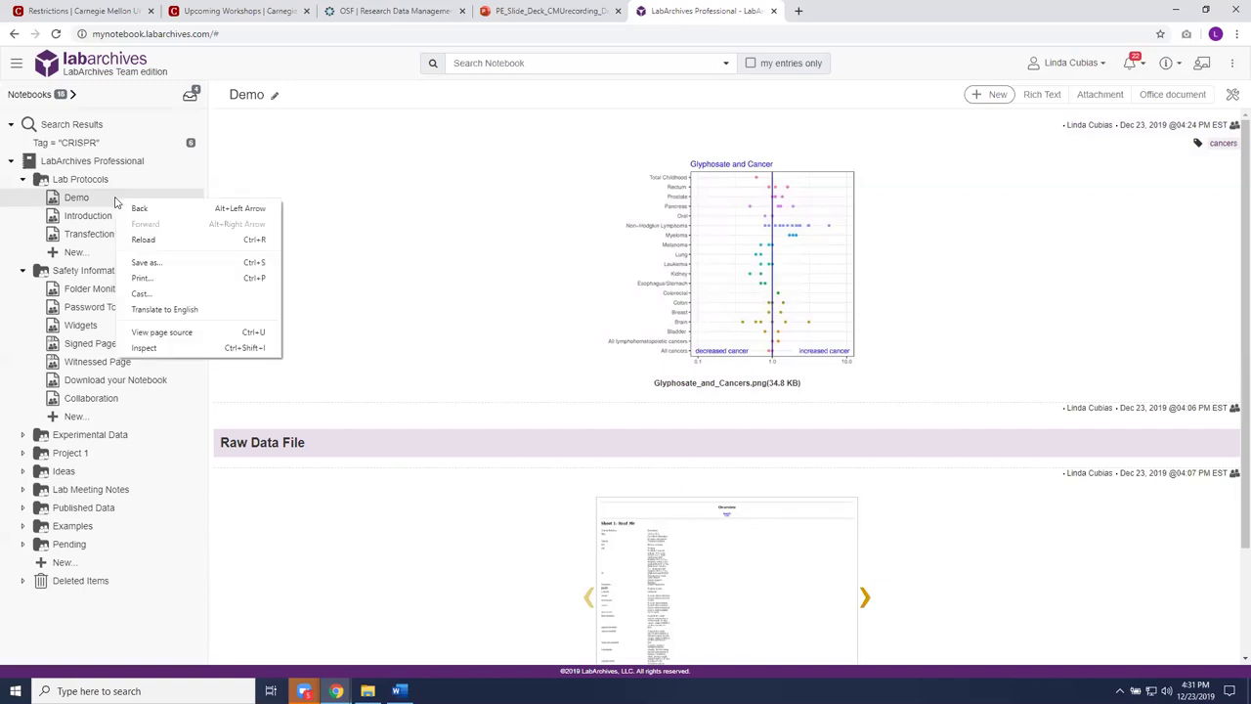
click(98, 199)
right_click(98, 200)
click(84, 200)
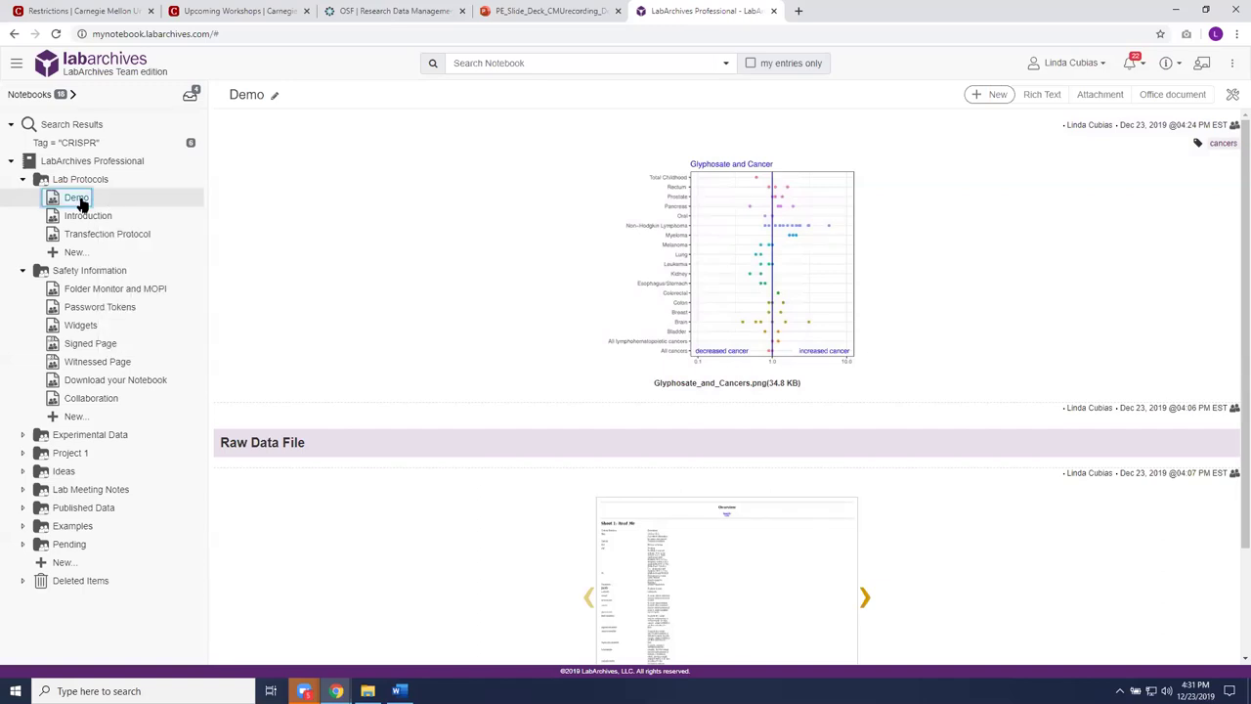
right_click(82, 201)
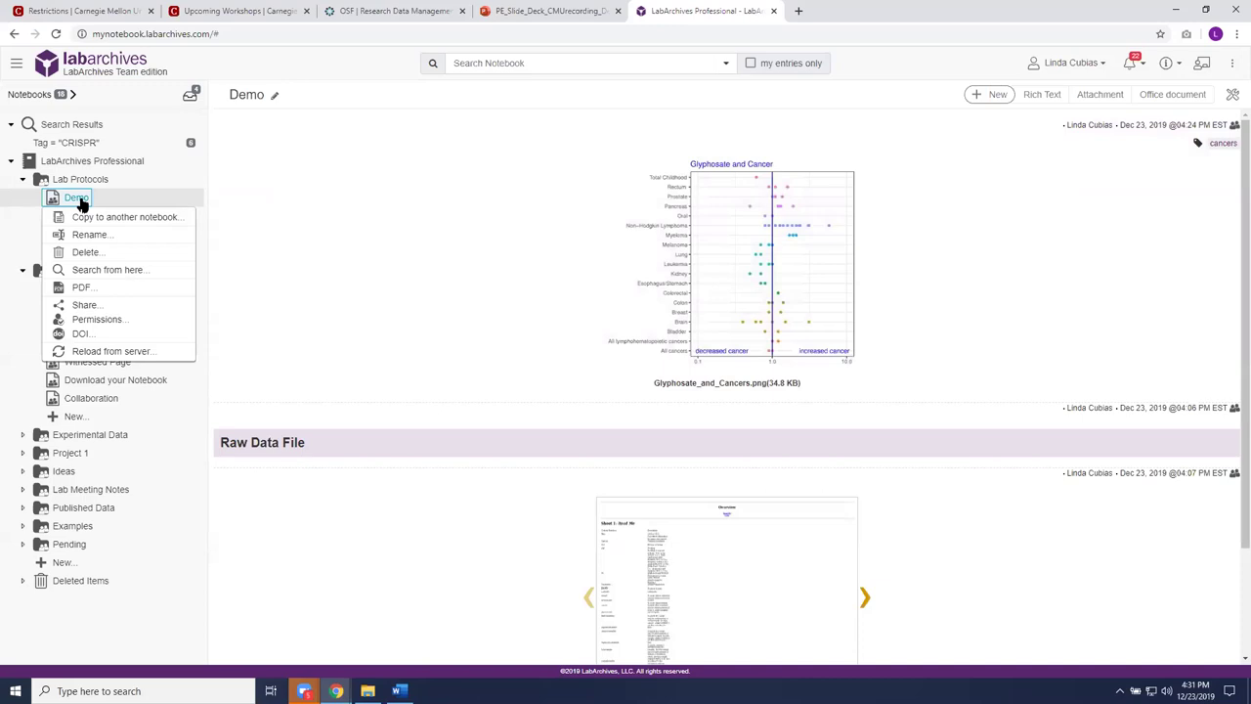
click(94, 321)
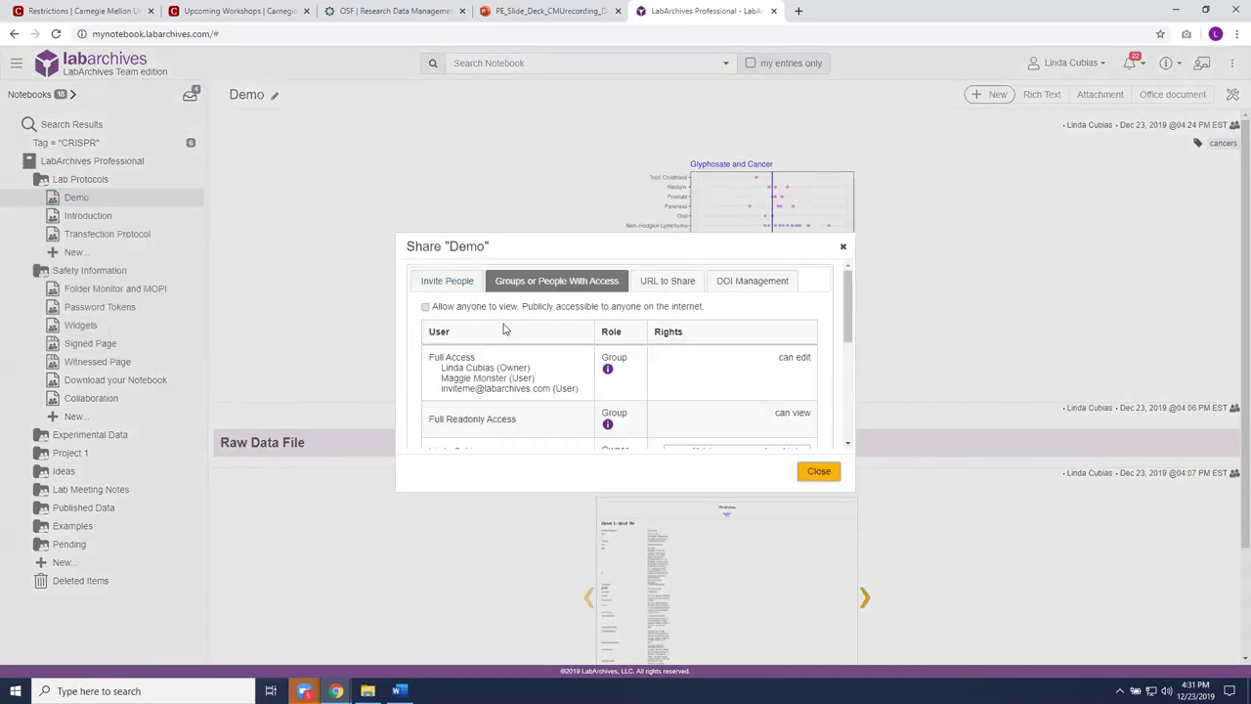
click(845, 250)
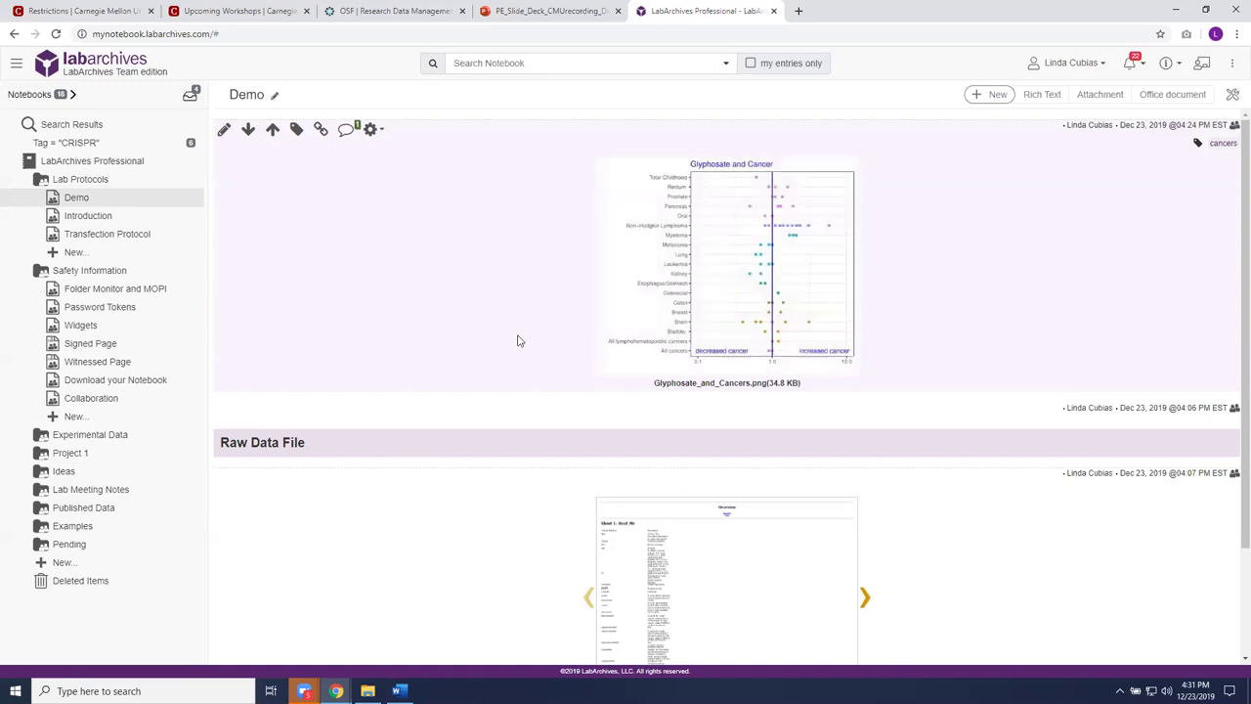
Step: View the Signed Page and its wrench tools menu, then open the Witnessed Page
click(89, 346)
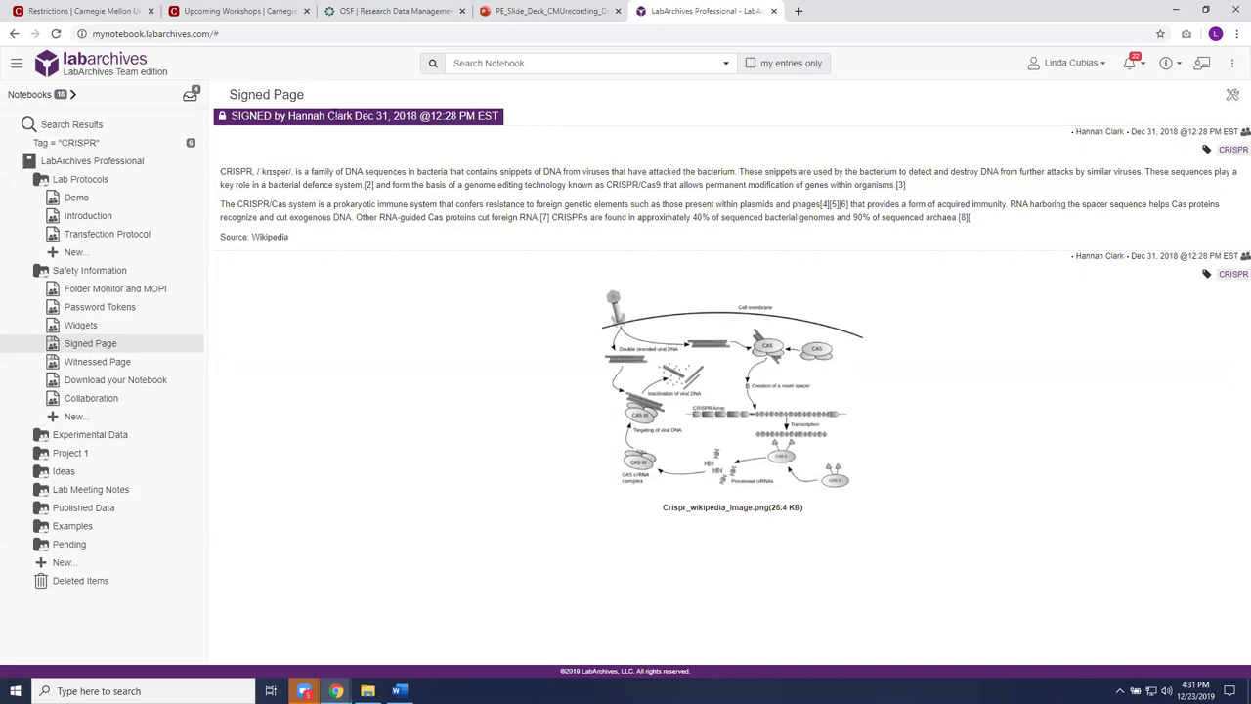
click(1232, 95)
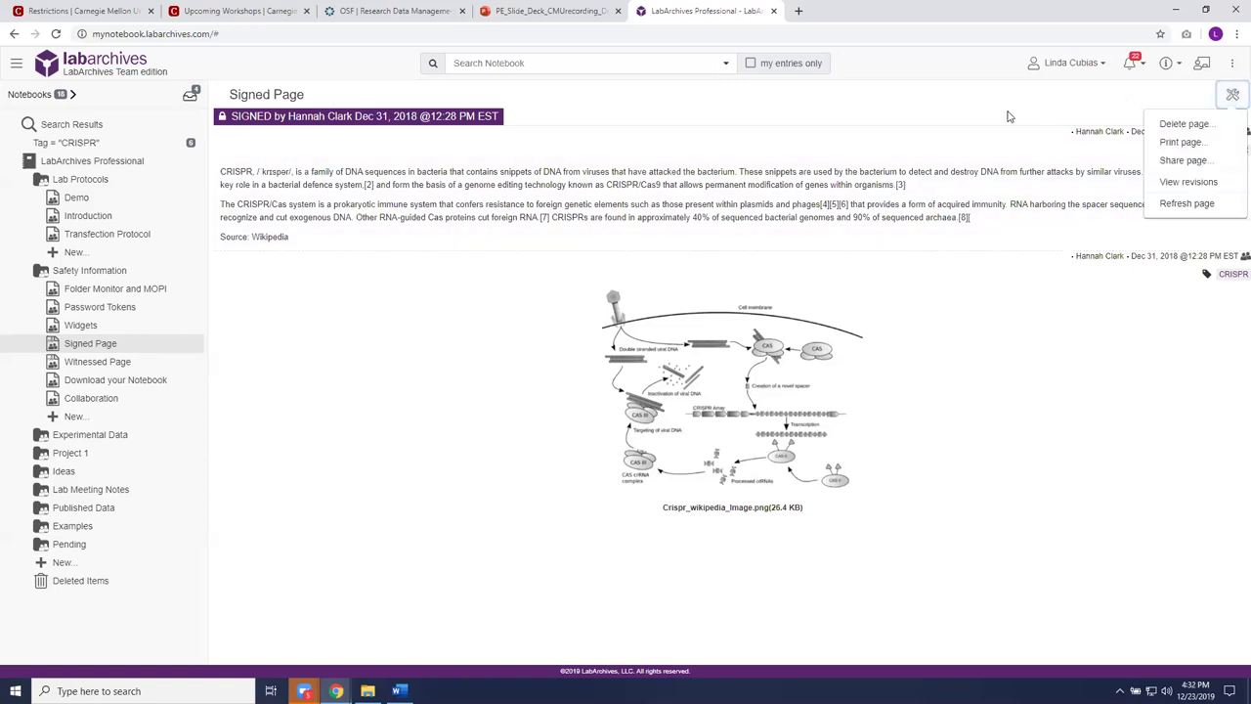
click(102, 363)
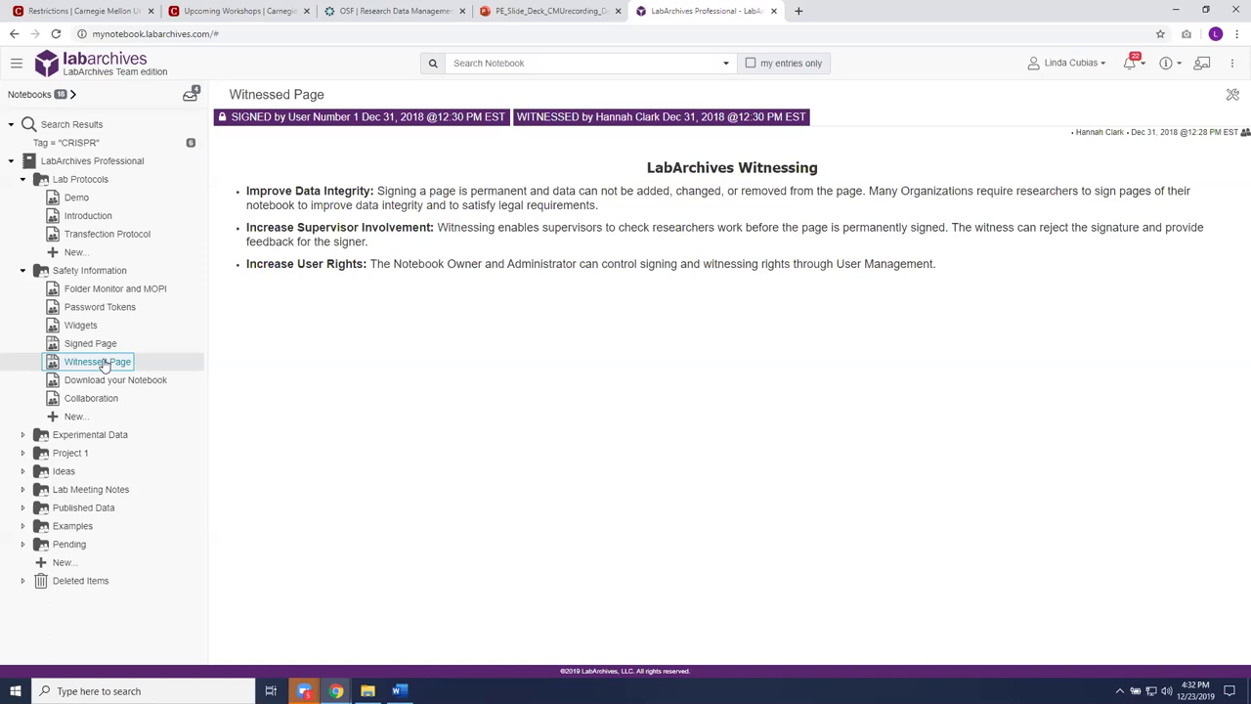
Step: Open the Download your Notebook page and glance at the ⋮ menu's Utilities options
click(111, 380)
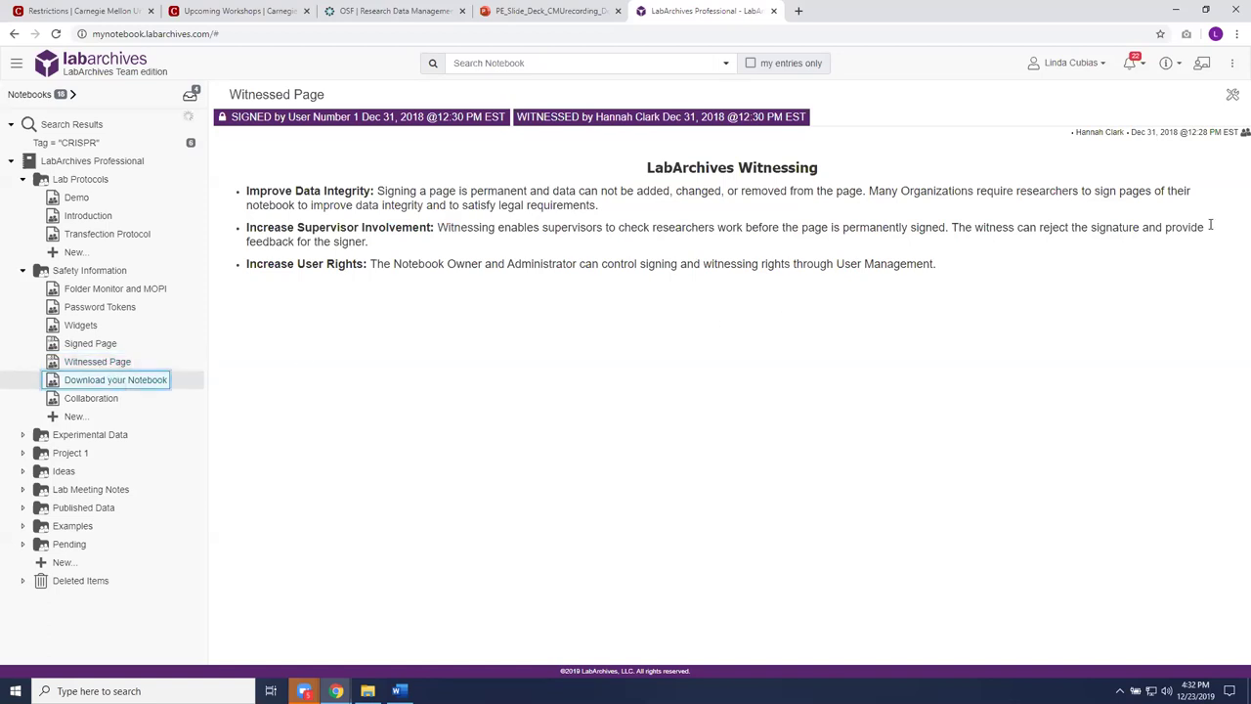
click(1233, 64)
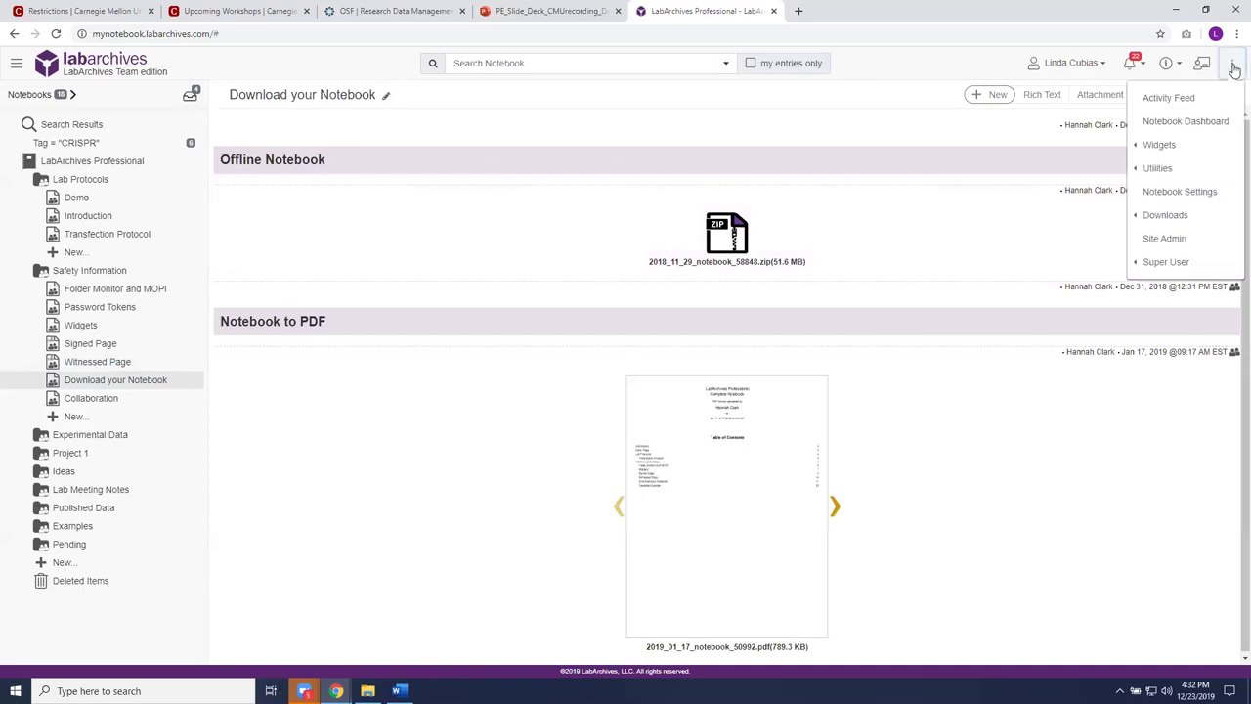
click(1181, 168)
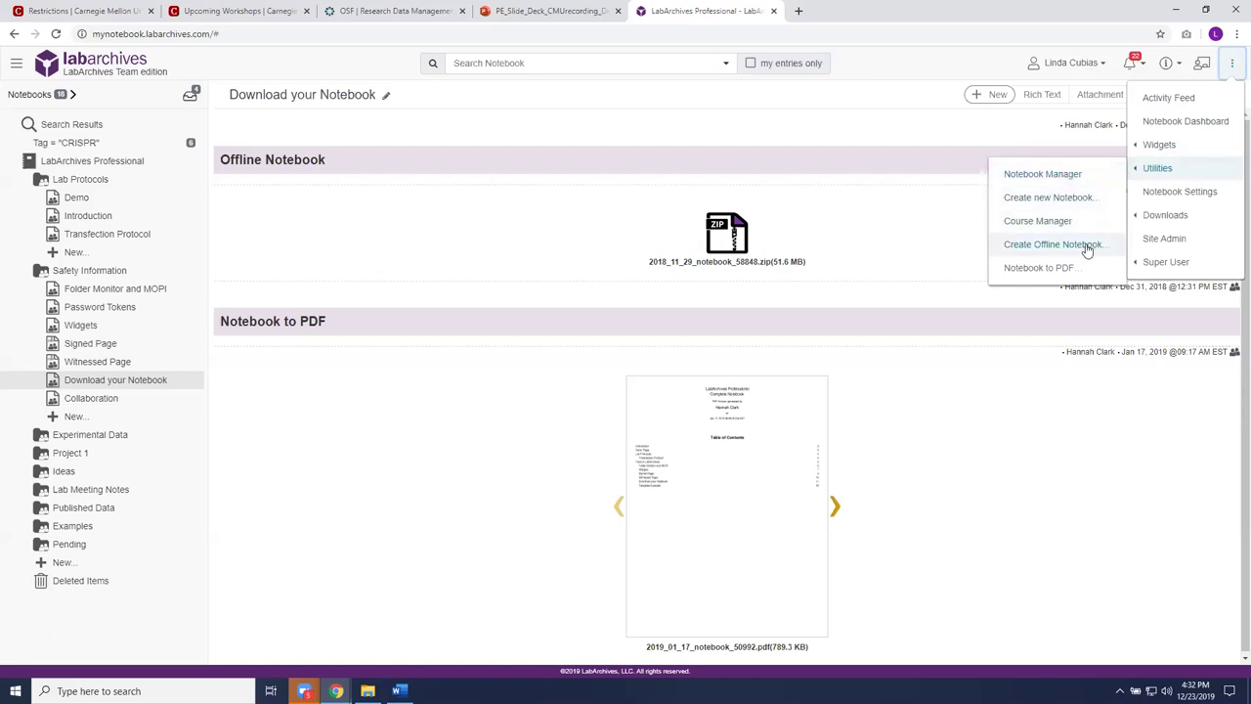
click(885, 123)
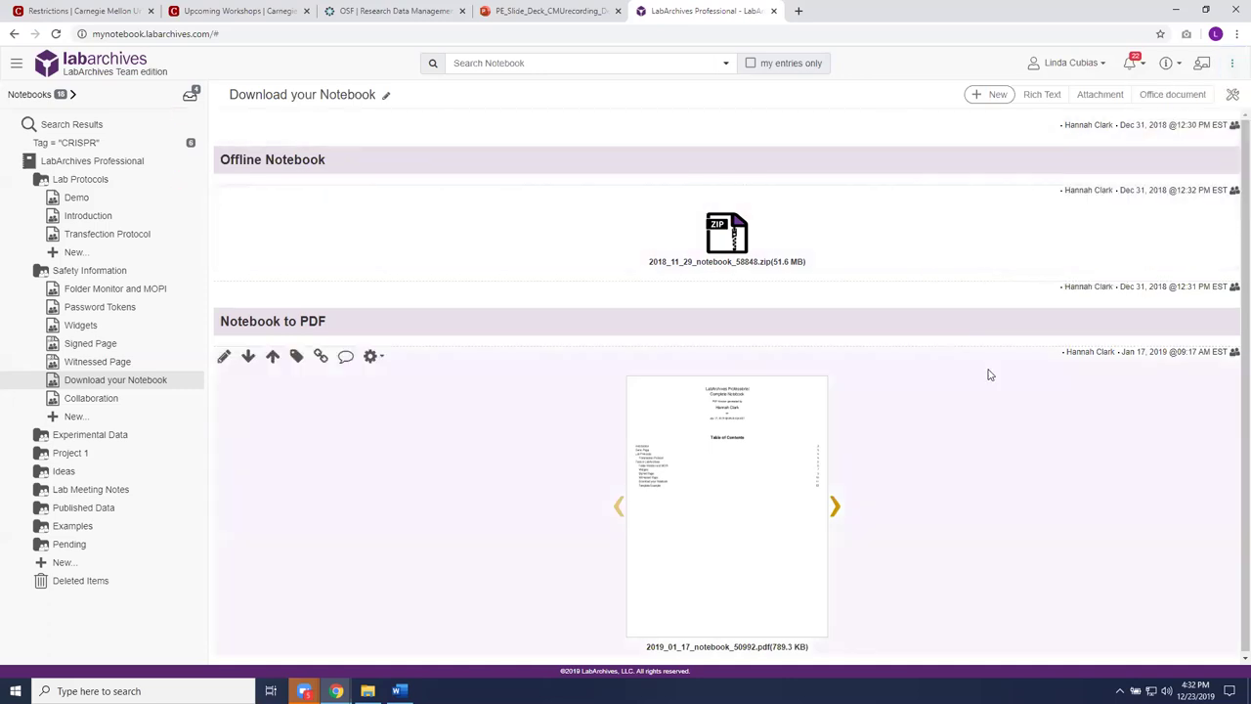